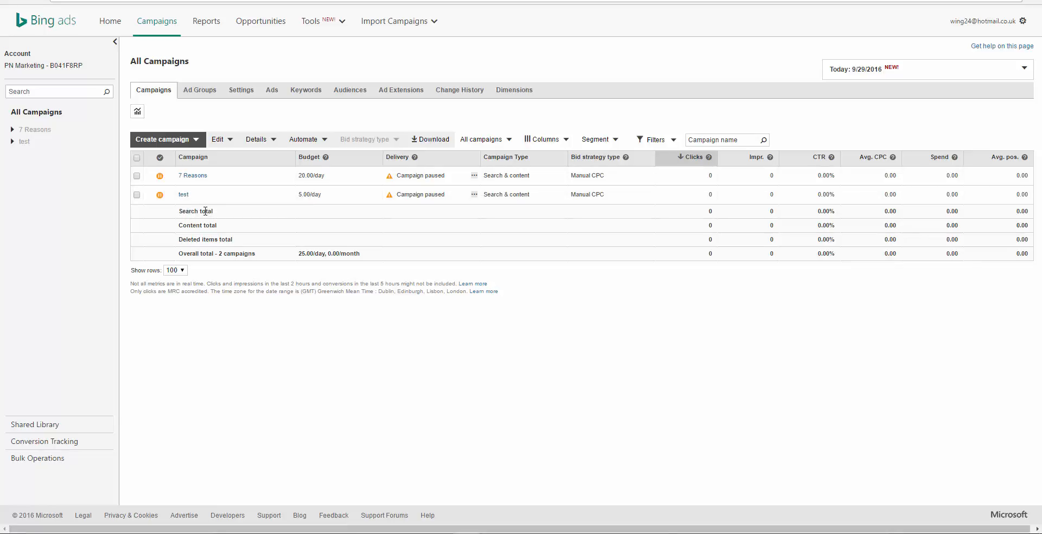
# Step: Open the "make money online" text ad in Ad group #1 of the test campaign for editing
pyautogui.click(184, 195)
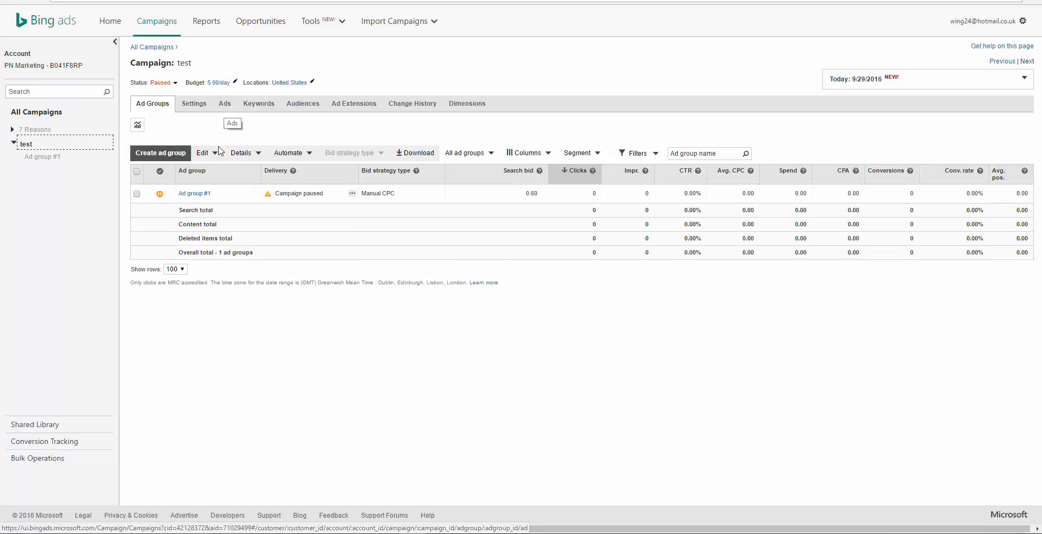
pyautogui.click(194, 194)
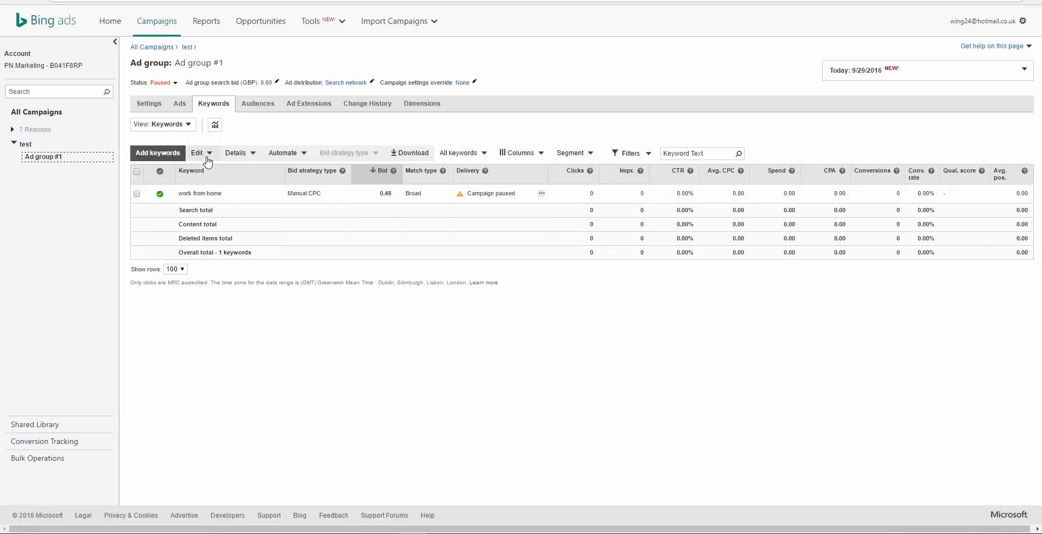
pyautogui.click(182, 106)
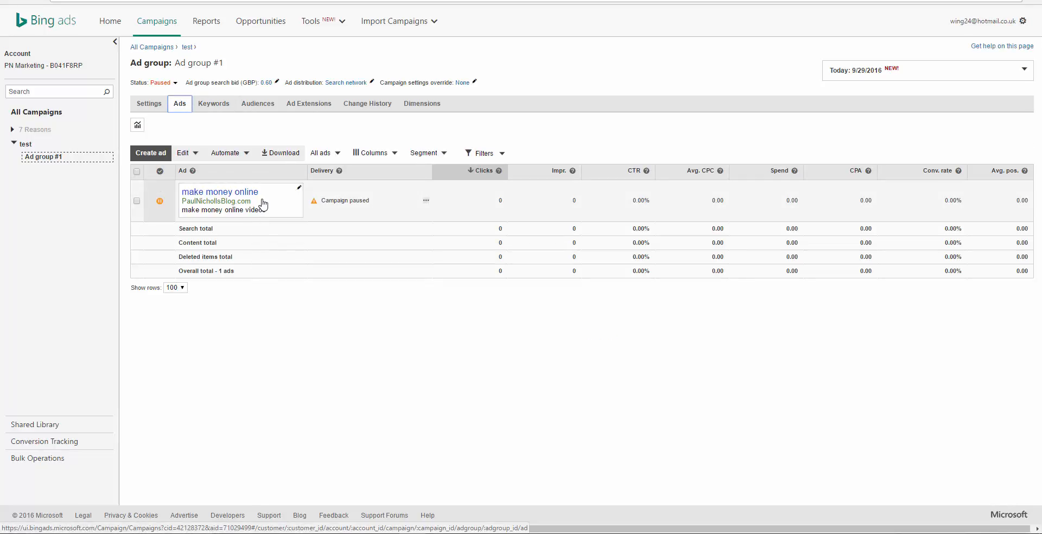
pyautogui.click(268, 198)
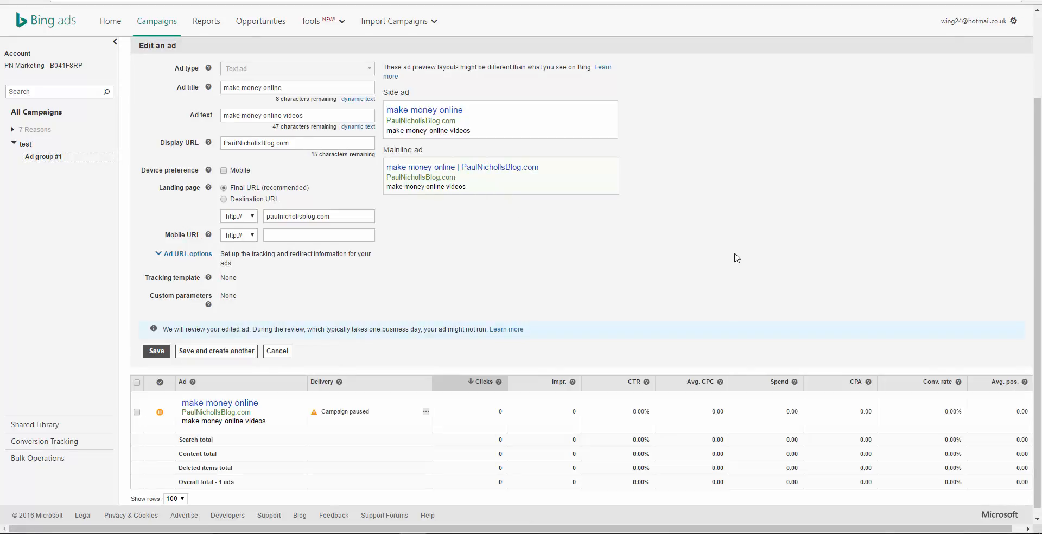
pyautogui.scroll(1, 743, 258)
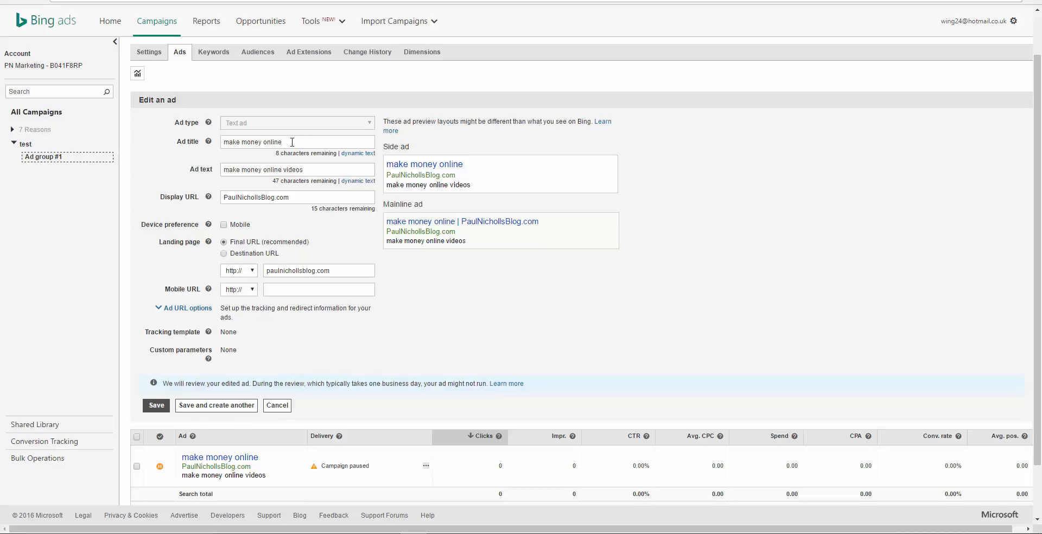
# Step: Clear the existing ad title and ad text of the ad
pyautogui.moveTo(292, 142); pyautogui.dragTo(226, 142)
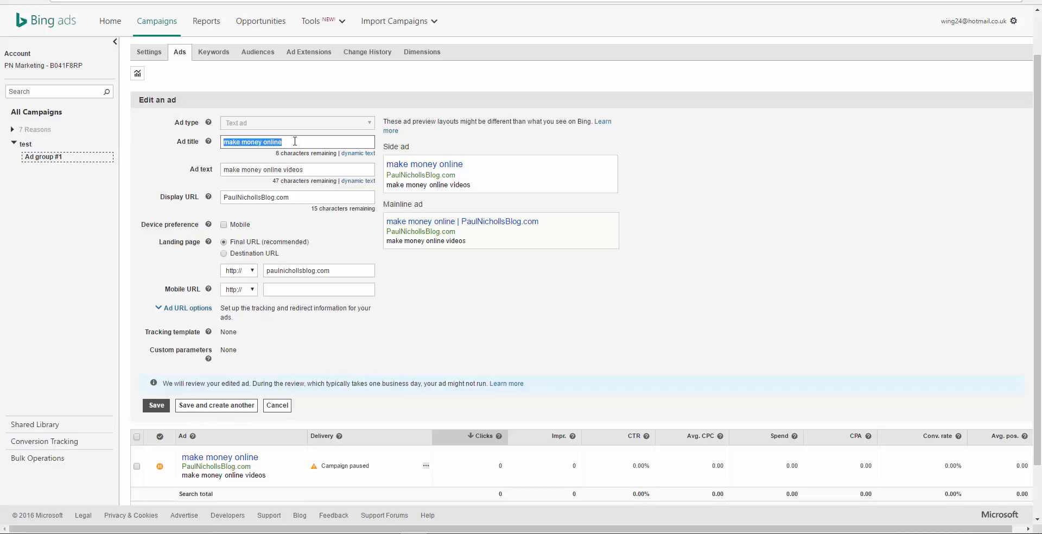
pyautogui.press('BackSpace')
pyautogui.press('Tab')
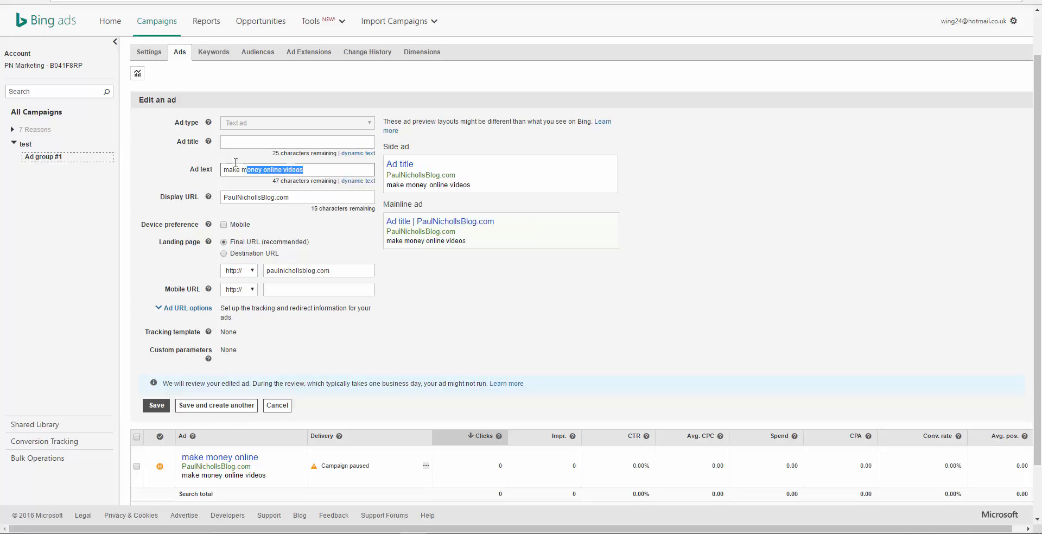
pyautogui.press('BackSpace')
pyautogui.click(294, 198)
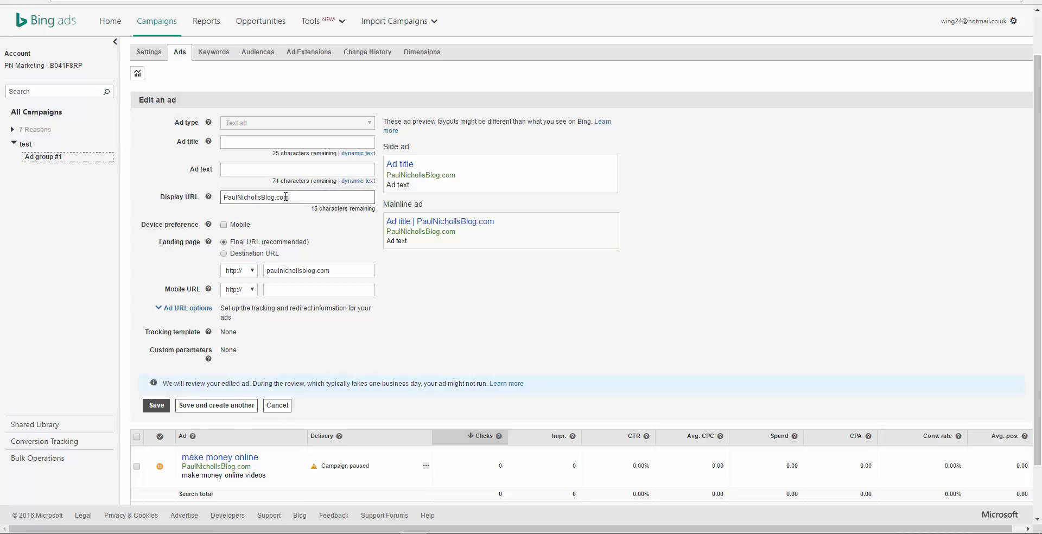
pyautogui.moveTo(289, 197); pyautogui.dragTo(223, 197)
pyautogui.click(303, 198)
# Step: Set the ad title to "10 Ways to Burn Belly Fat"
pyautogui.click(245, 142)
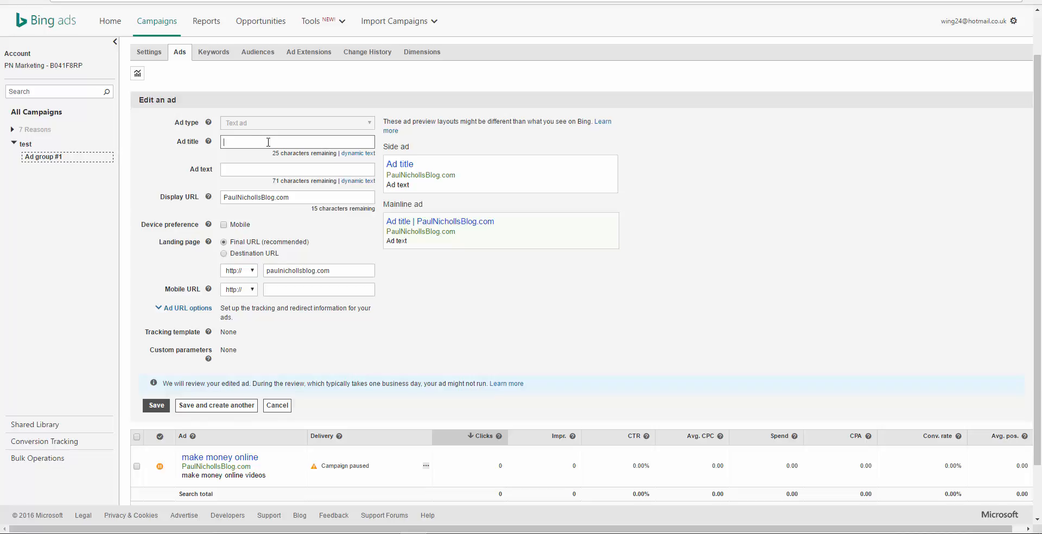
pyautogui.write('10')
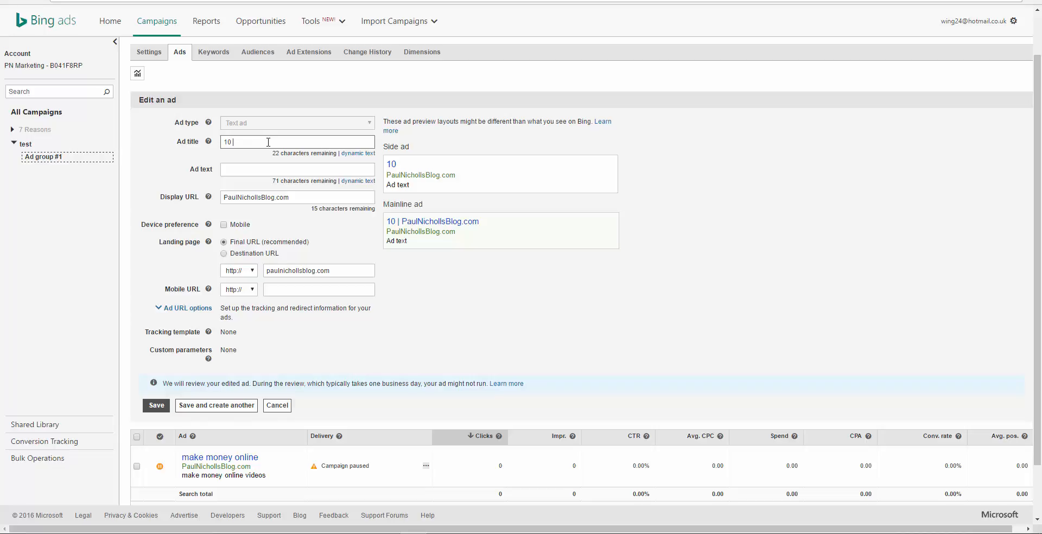
pyautogui.write(' Wa')
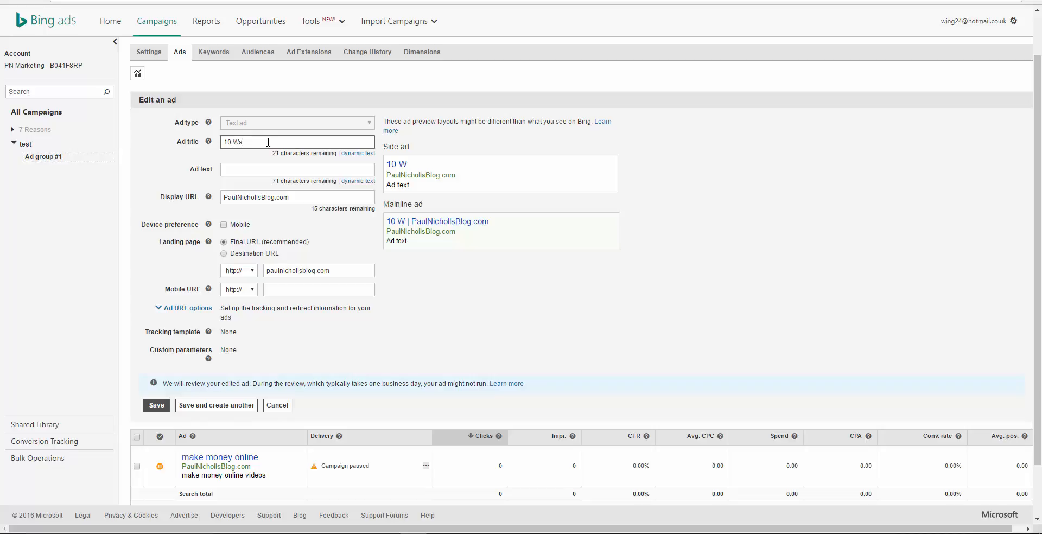
pyautogui.write('ys to Burn B')
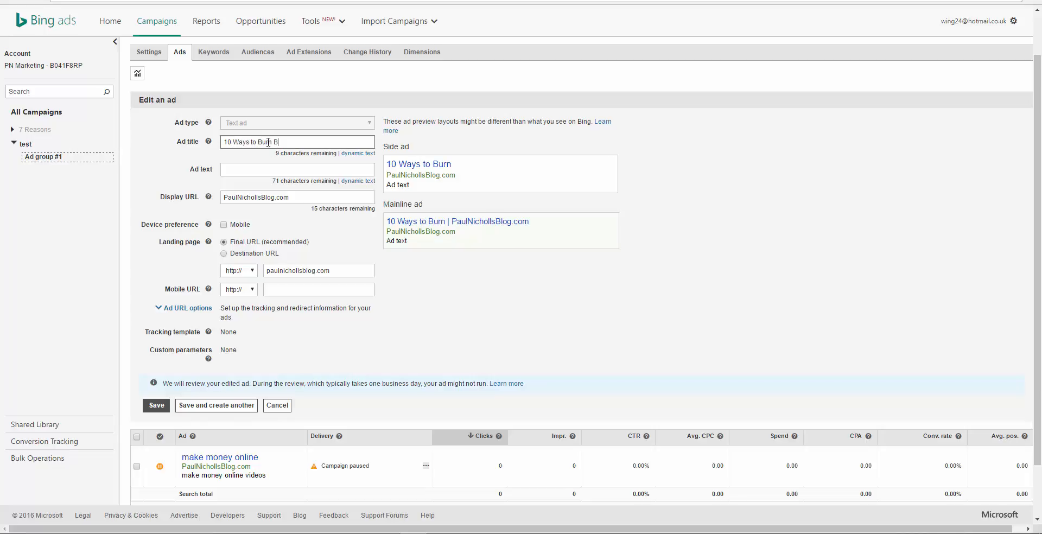
pyautogui.write('elly Fat')
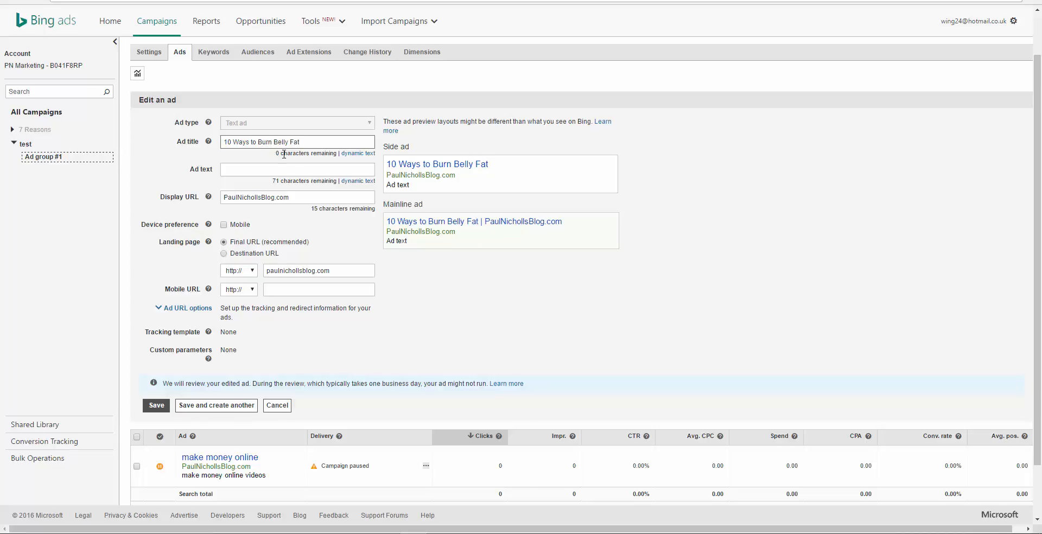
# Step: Enter the ad text "Grab this Free Video course that reveals 10 simple ways how to burn bel"
pyautogui.click(257, 172)
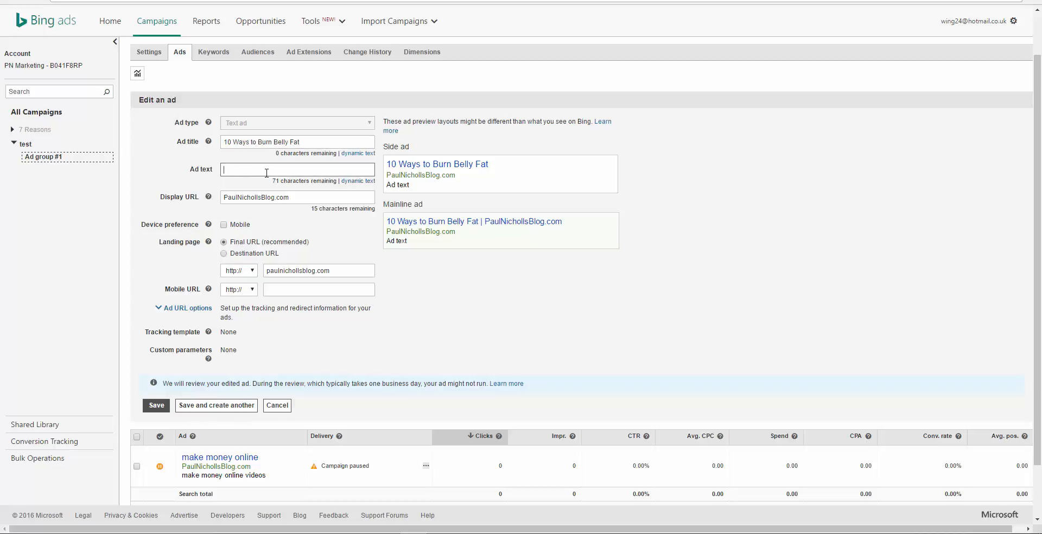
pyautogui.write('Grab this Free')
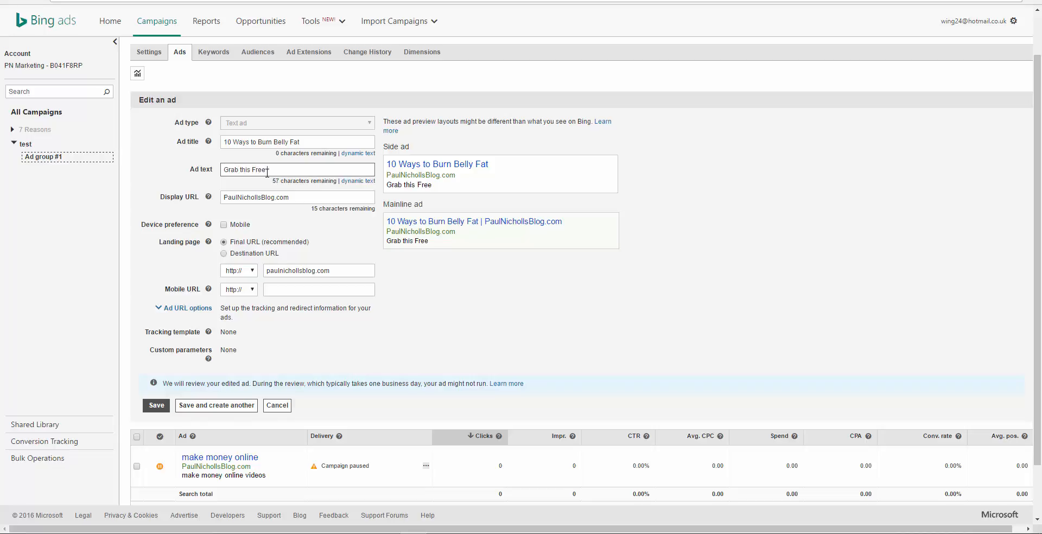
pyautogui.write(' Video course')
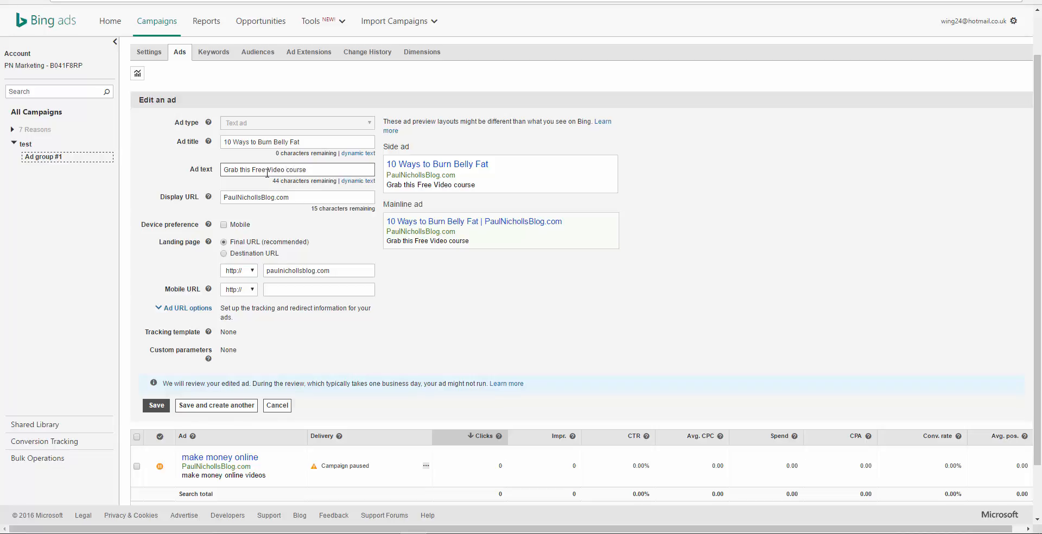
pyautogui.write(' that reveals 10 ')
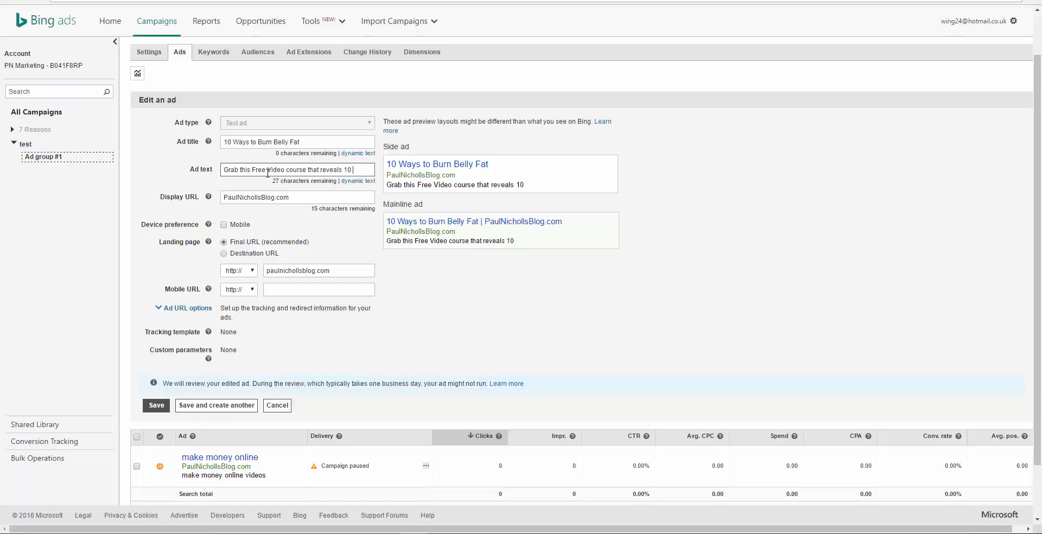
pyautogui.write('simple ways')
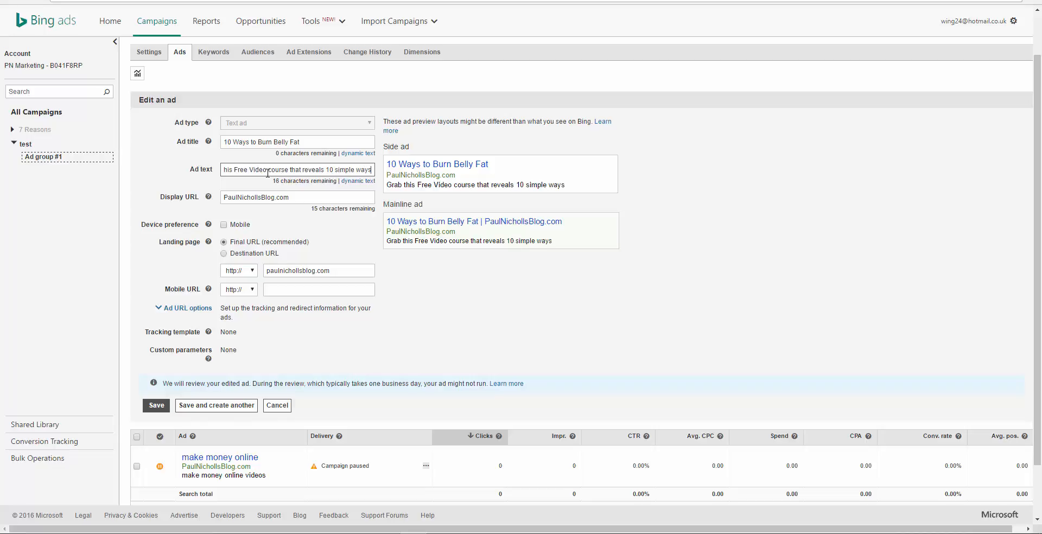
pyautogui.write(' how to b')
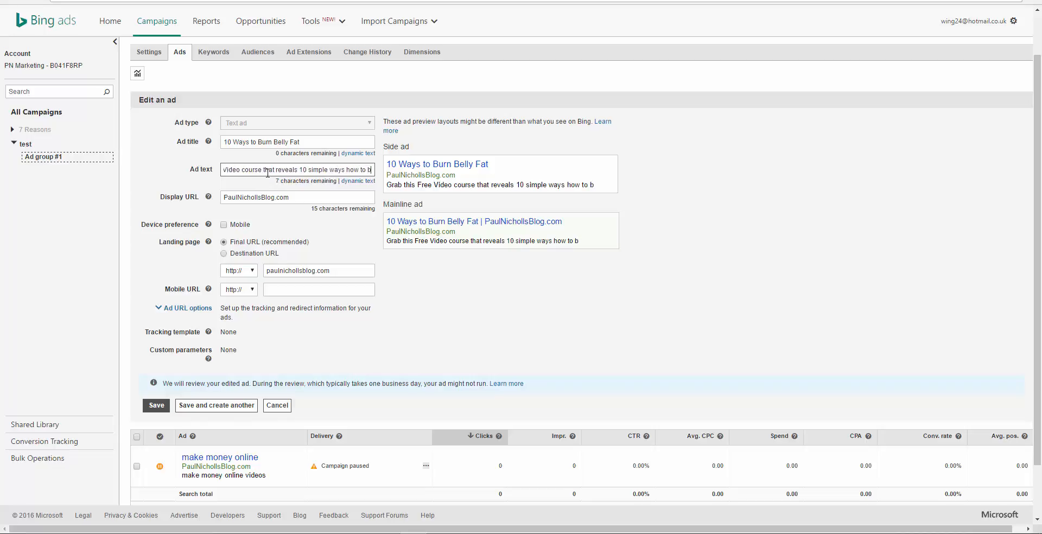
pyautogui.write('urn bel')
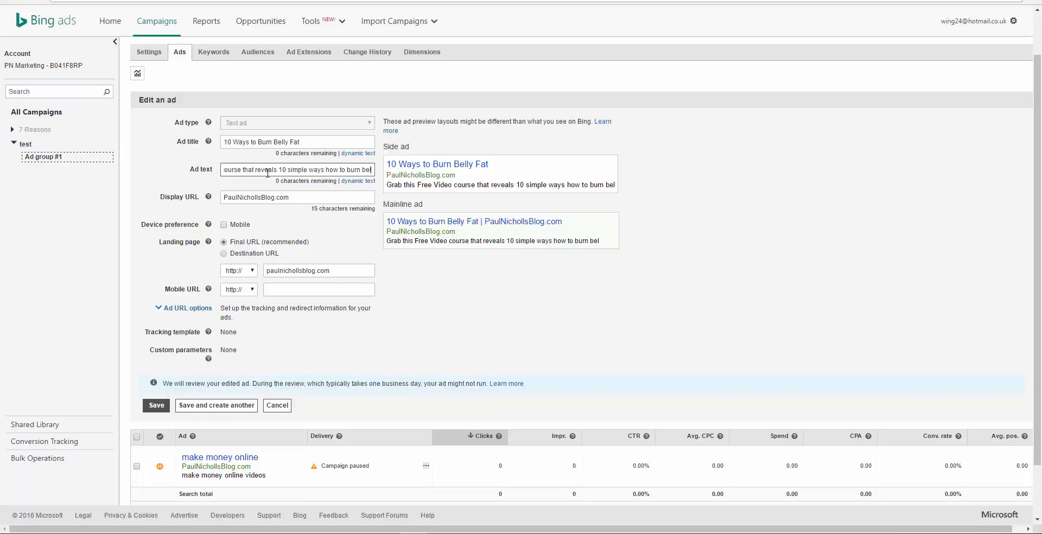
pyautogui.press('BackSpace')
pyautogui.press('BackSpace')
pyautogui.press('BackSpace')
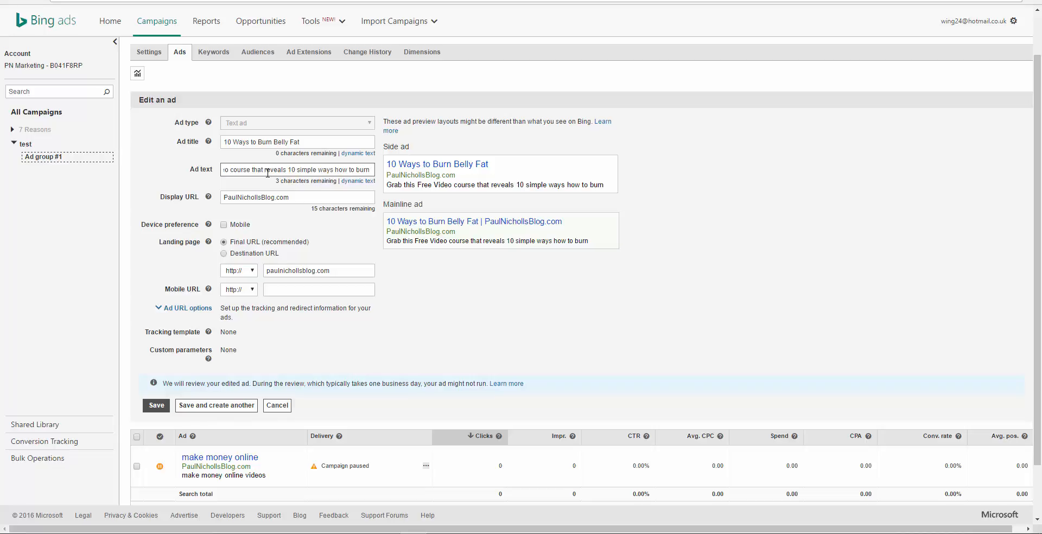
pyautogui.write('bel')
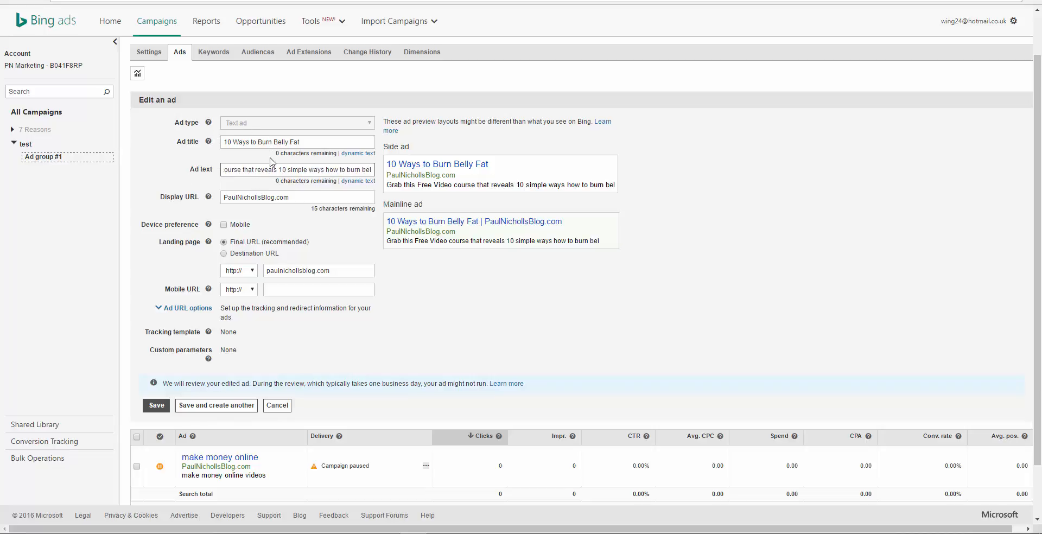
# Step: Shorten the ad text by removing the opening words "Grab this" and the word "that" before "reveals"
pyautogui.moveTo(264, 170); pyautogui.dragTo(177, 191)
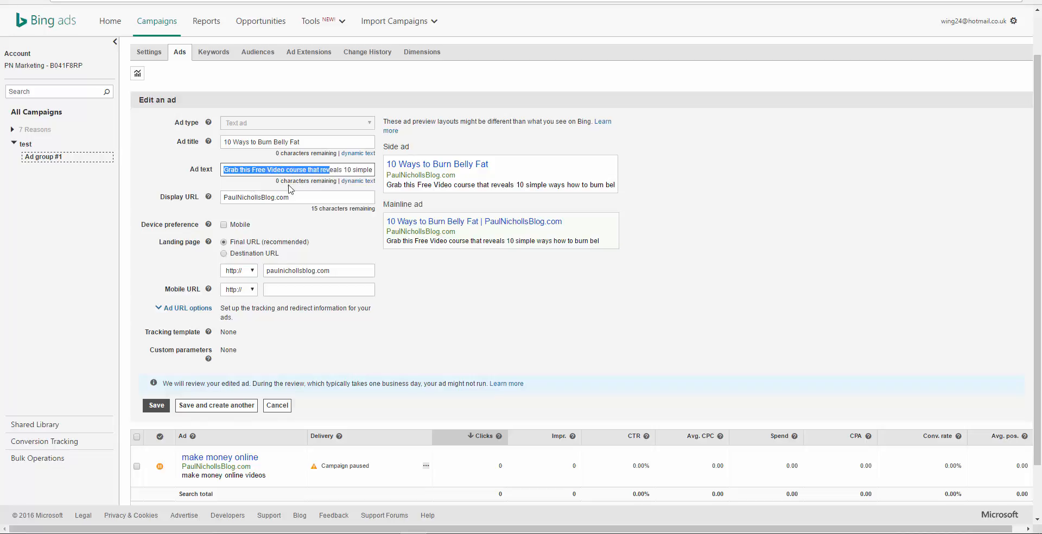
pyautogui.click(252, 169)
pyautogui.moveTo(251, 169); pyautogui.dragTo(197, 178)
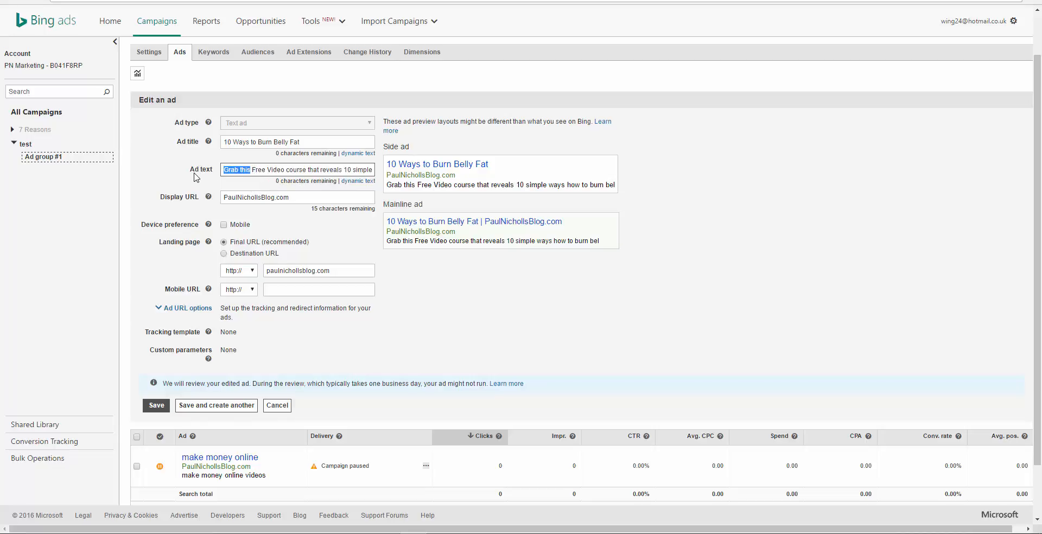
pyautogui.press('BackSpace')
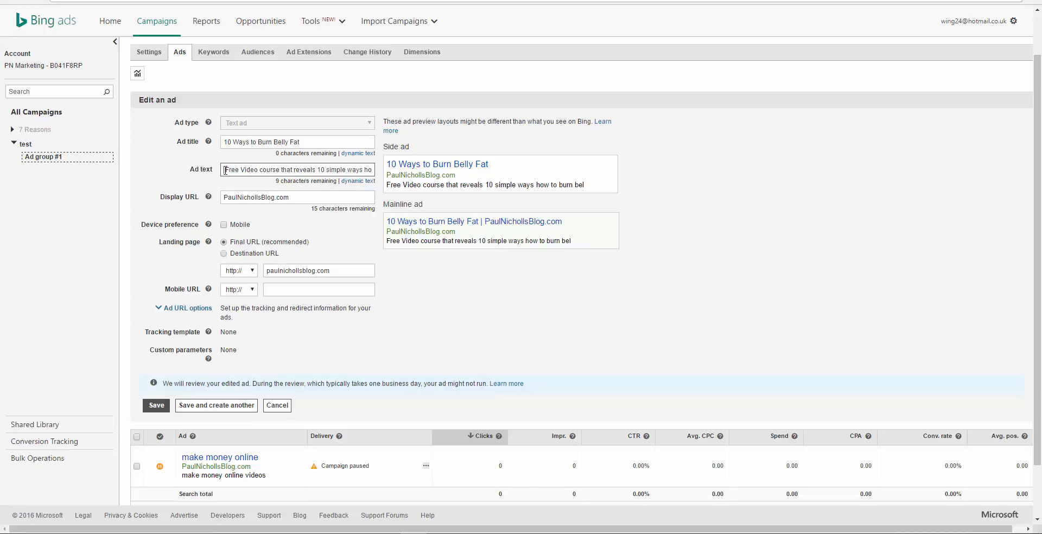
pyautogui.press('Delete')
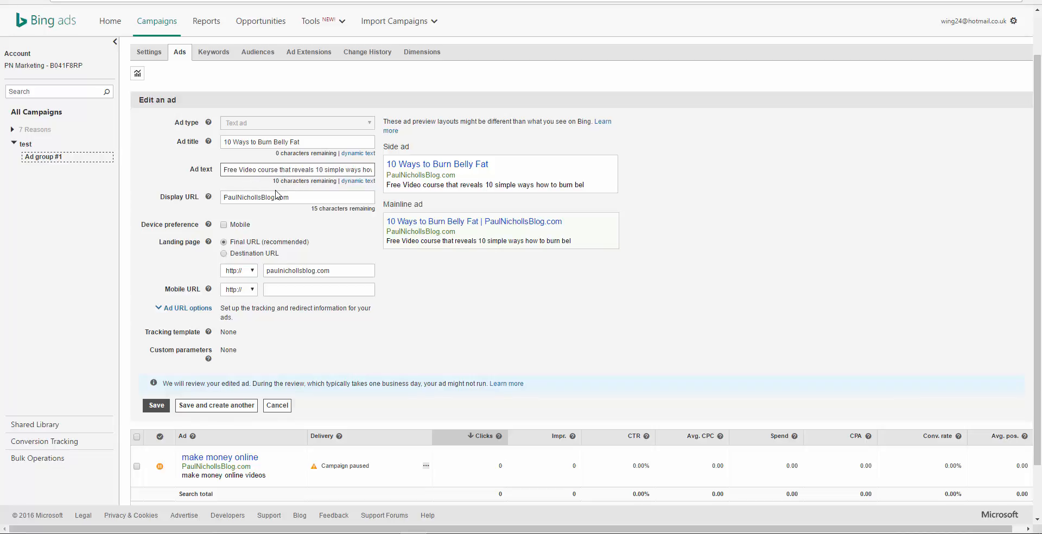
pyautogui.click(294, 170)
pyautogui.press('BackSpace')
pyautogui.press('BackSpace')
pyautogui.press('BackSpace')
pyautogui.press('BackSpace')
pyautogui.press('BackSpace')
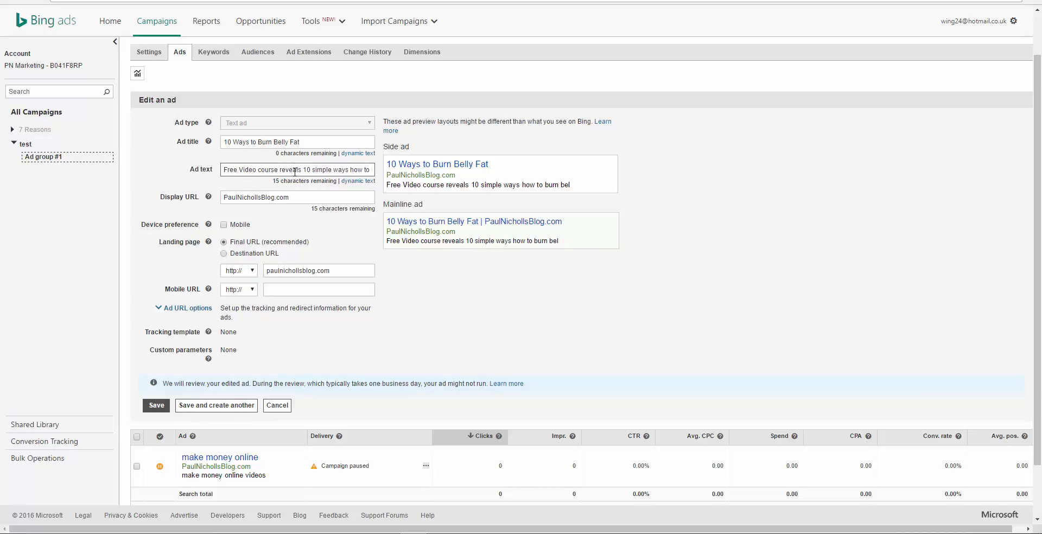
# Step: Complete the end of the ad text so that it reads "how to burn belly fat fast"
pyautogui.moveTo(302, 169); pyautogui.dragTo(378, 172)
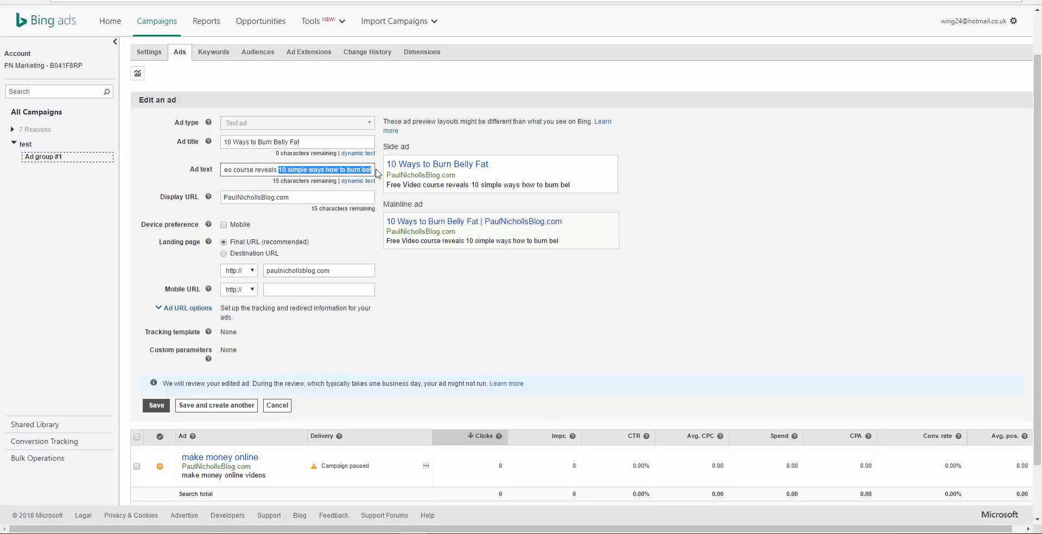
pyautogui.click(373, 170)
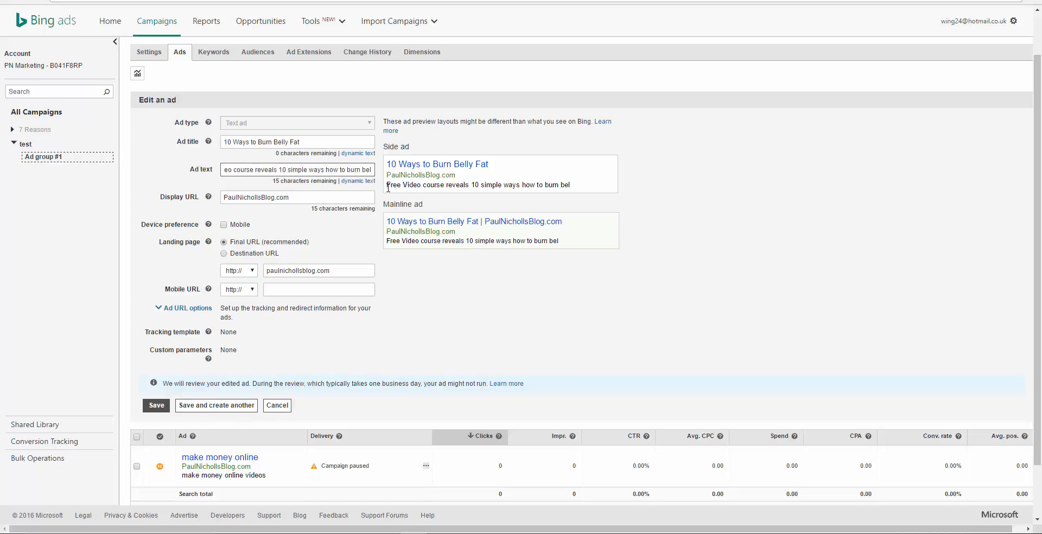
pyautogui.write('ly fat')
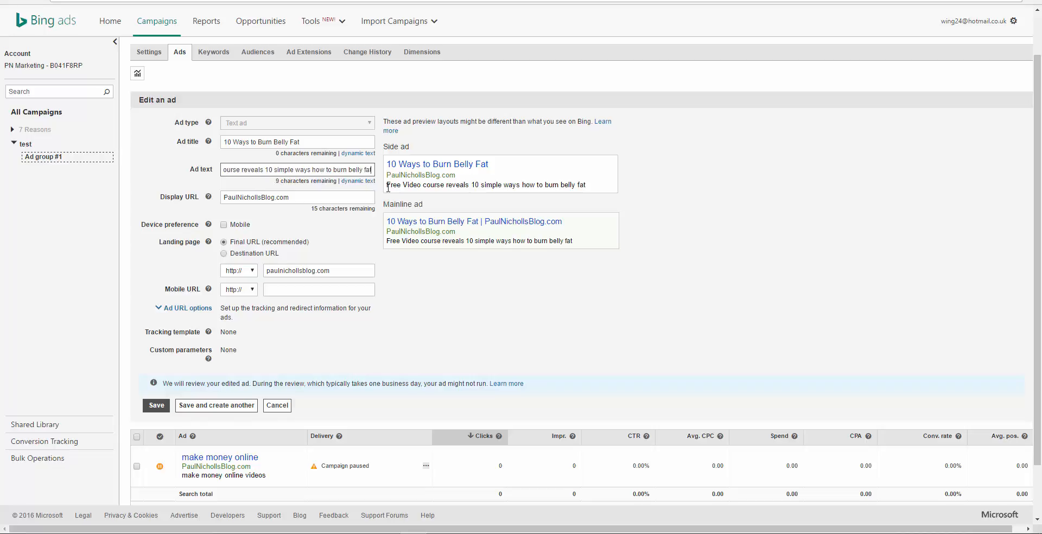
pyautogui.write(' fast')
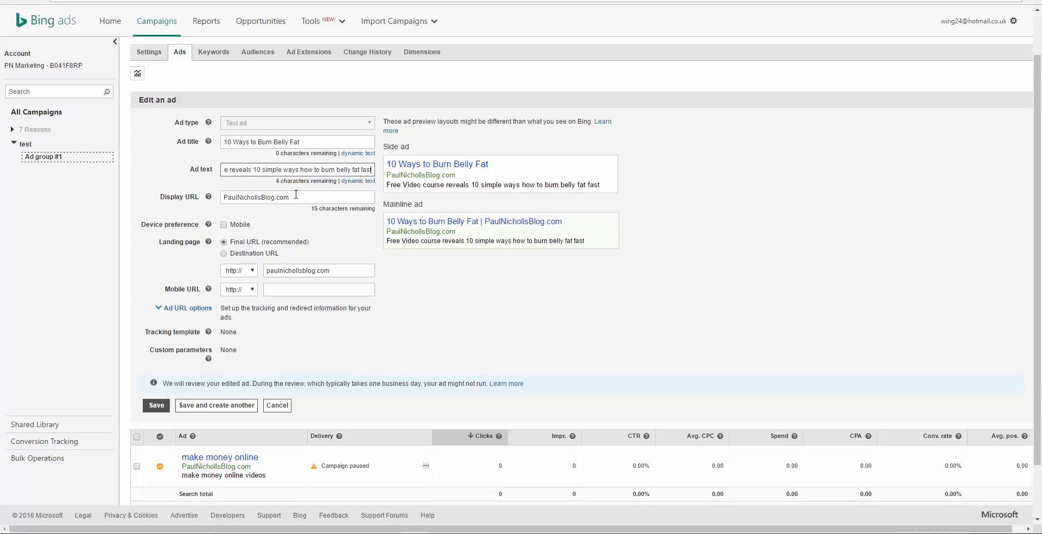
# Step: Replace the ad's display URL with BurnBellyFat.com
pyautogui.doubleClick(278, 197)
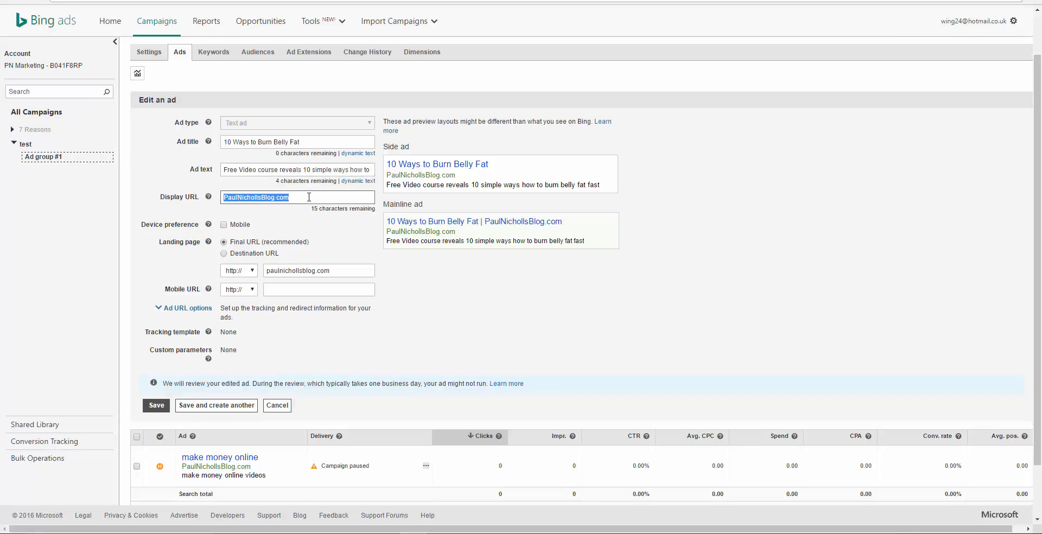
pyautogui.write('BurnBe')
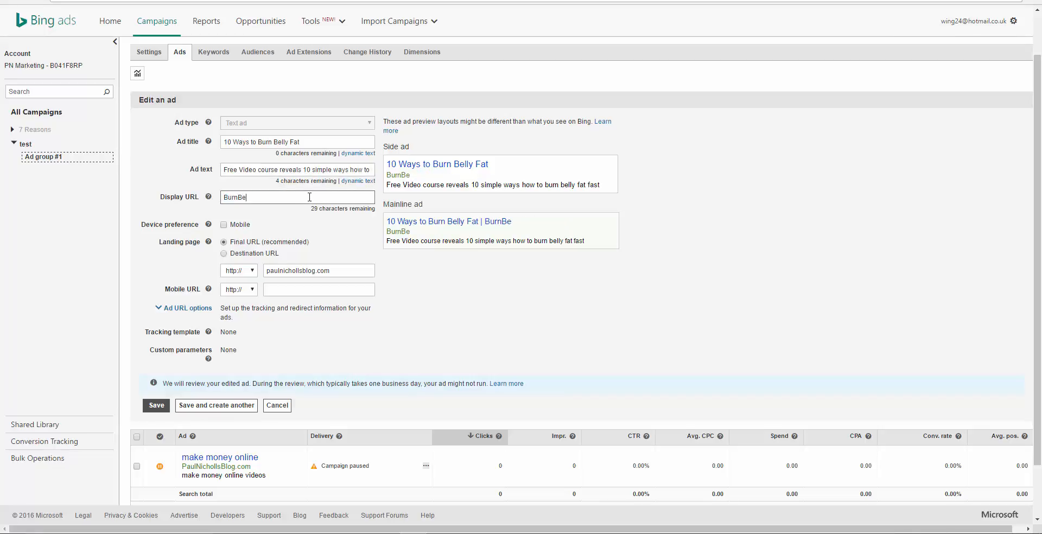
pyautogui.write('llyFat.com')
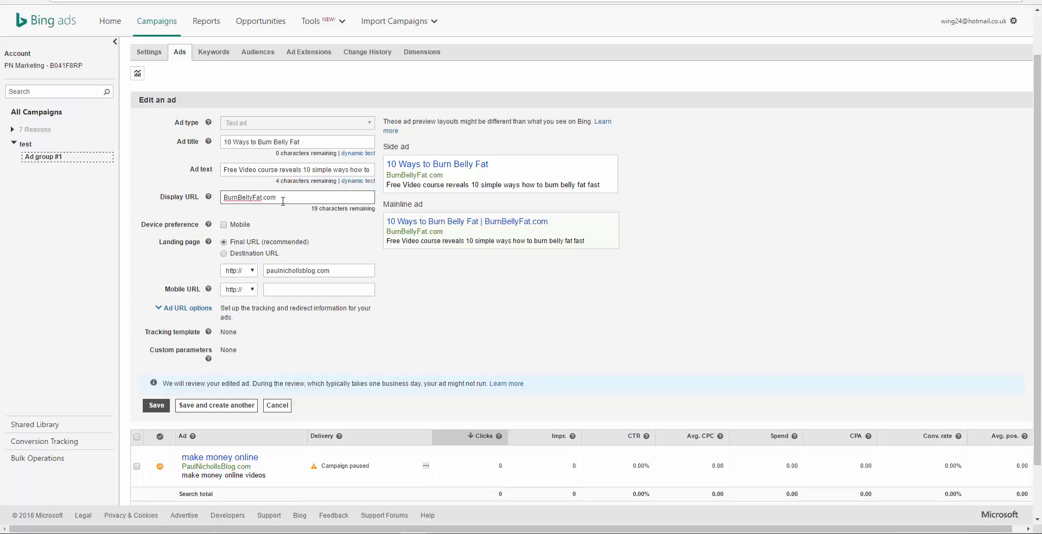
pyautogui.moveTo(277, 197); pyautogui.dragTo(221, 200)
pyautogui.click(305, 143)
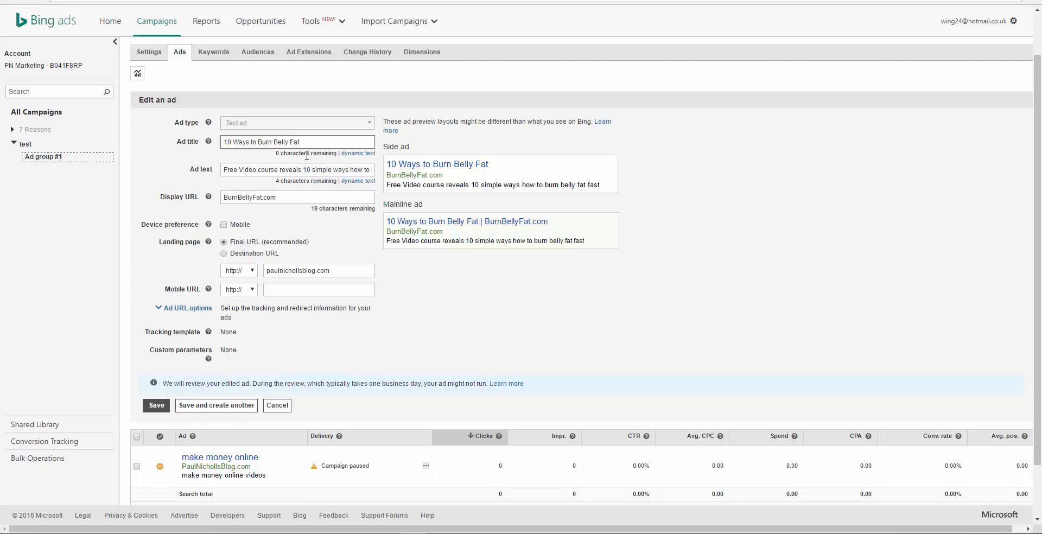
# Step: Review the wording of the ad's title, ad text and display URL against each other and the ad previews
pyautogui.click(308, 171)
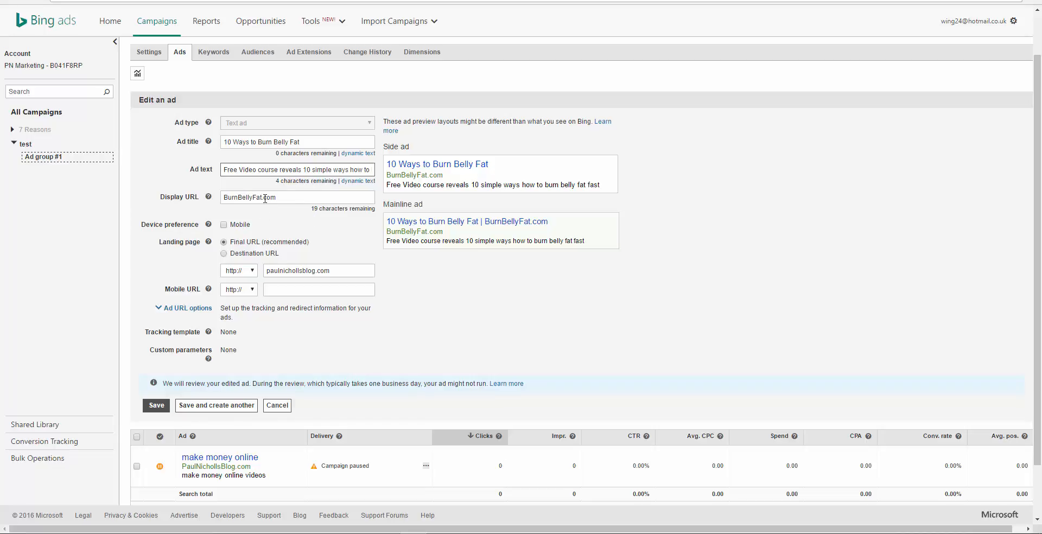
pyautogui.click(285, 197)
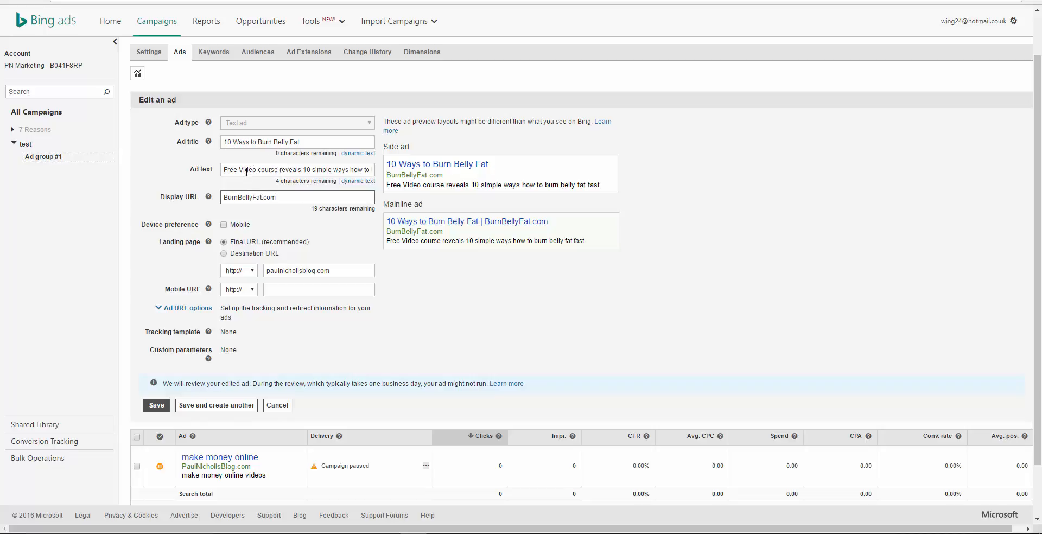
pyautogui.moveTo(244, 170); pyautogui.dragTo(382, 171)
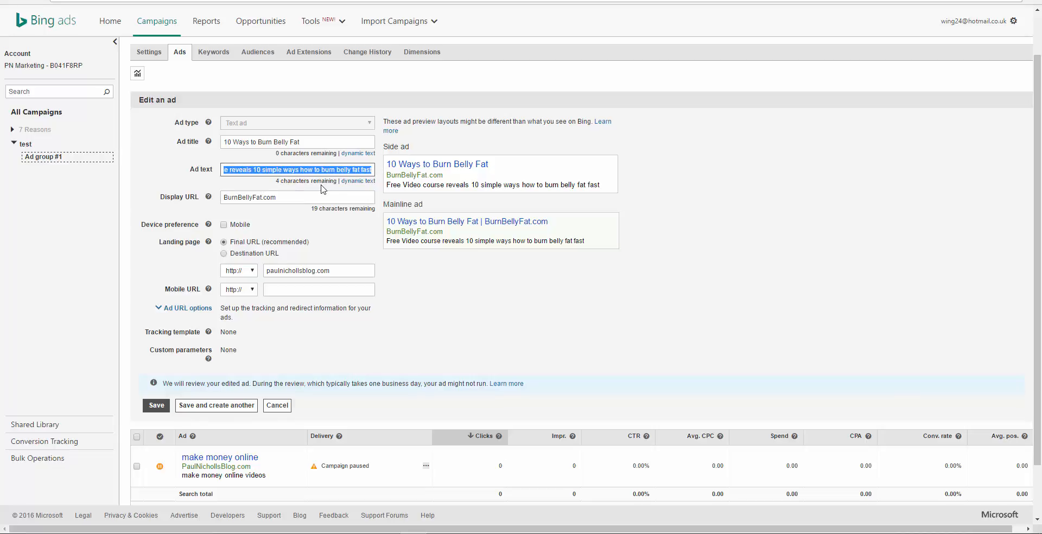
pyautogui.click(285, 196)
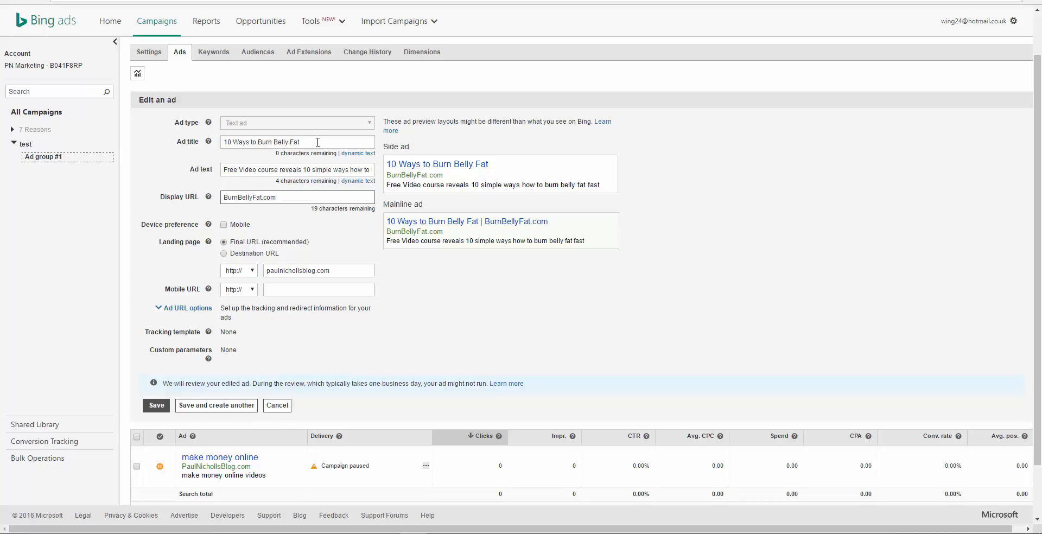
pyautogui.moveTo(303, 143); pyautogui.dragTo(218, 144)
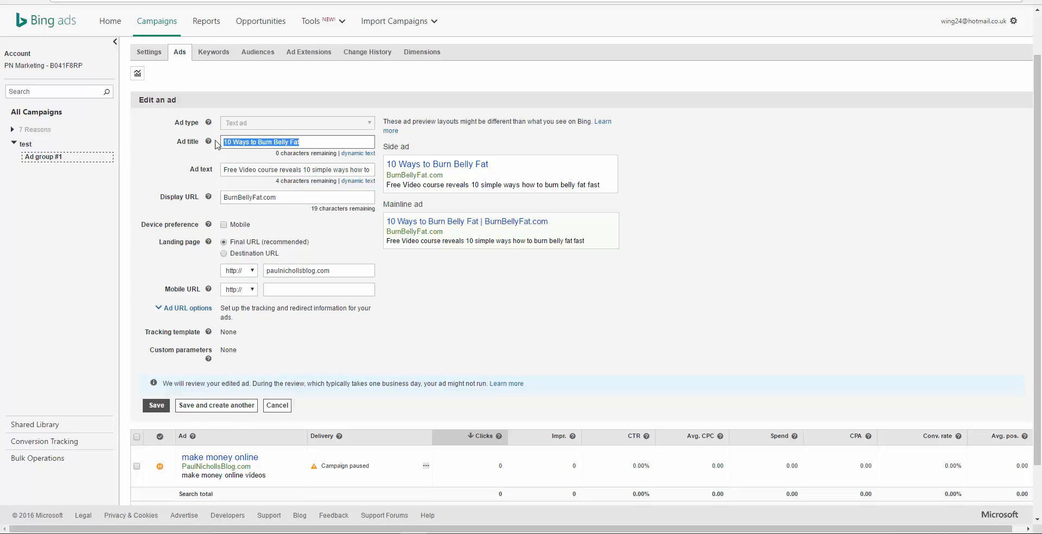
pyautogui.click(304, 142)
pyautogui.moveTo(305, 142); pyautogui.dragTo(224, 143)
pyautogui.click(261, 170)
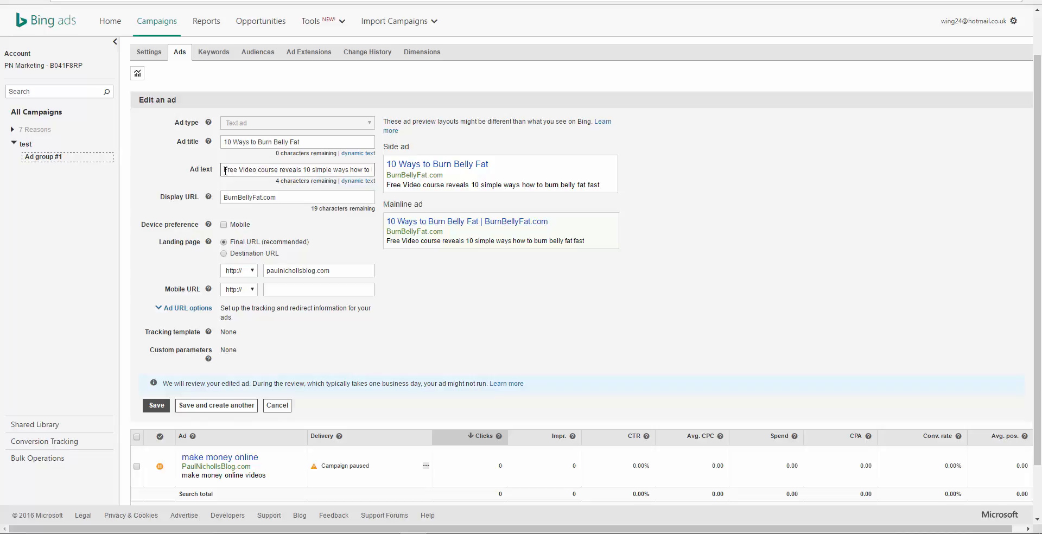
pyautogui.moveTo(224, 170); pyautogui.dragTo(380, 172)
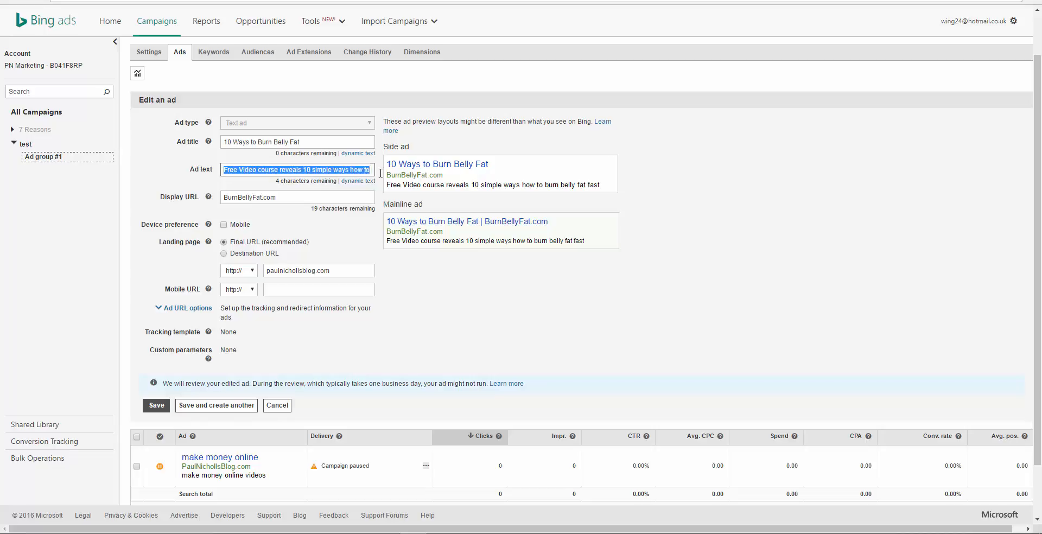
pyautogui.click(344, 170)
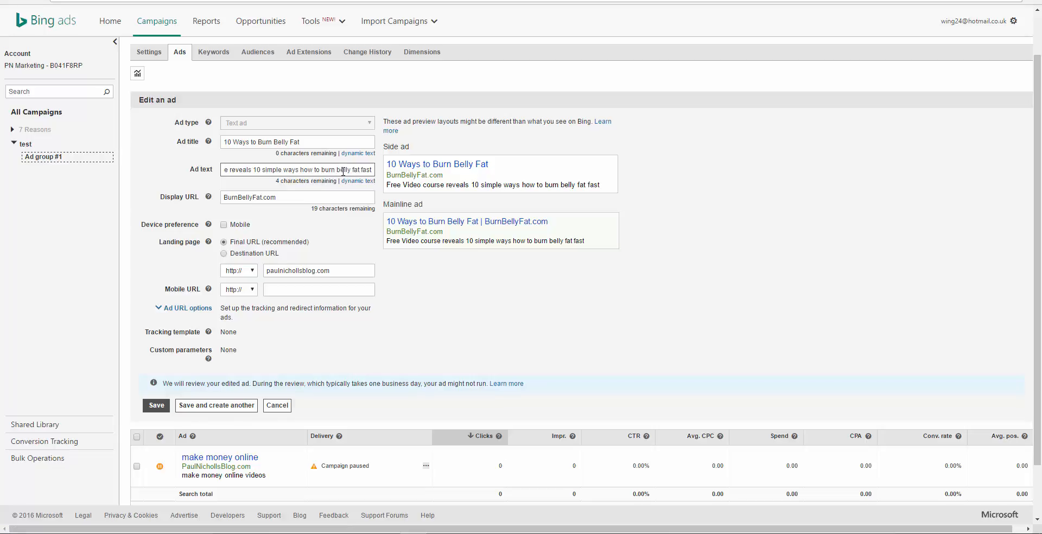
pyautogui.moveTo(272, 170); pyautogui.dragTo(374, 170)
pyautogui.click(236, 171)
pyautogui.click(354, 170)
pyautogui.moveTo(308, 170); pyautogui.dragTo(240, 170)
pyautogui.click(240, 171)
pyautogui.click(278, 198)
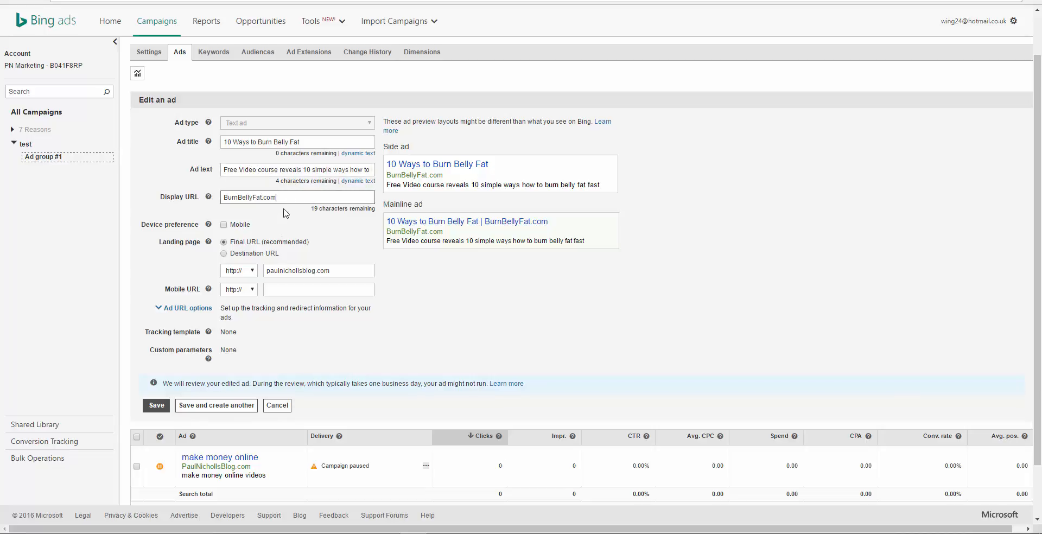
pyautogui.moveTo(277, 197); pyautogui.dragTo(222, 199)
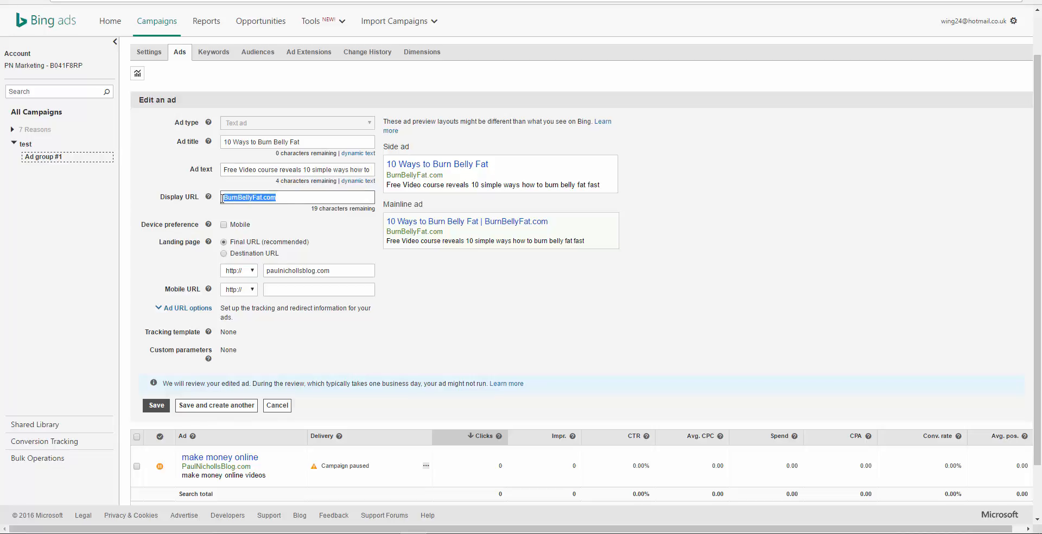
pyautogui.click(283, 198)
pyautogui.click(307, 145)
pyautogui.click(291, 171)
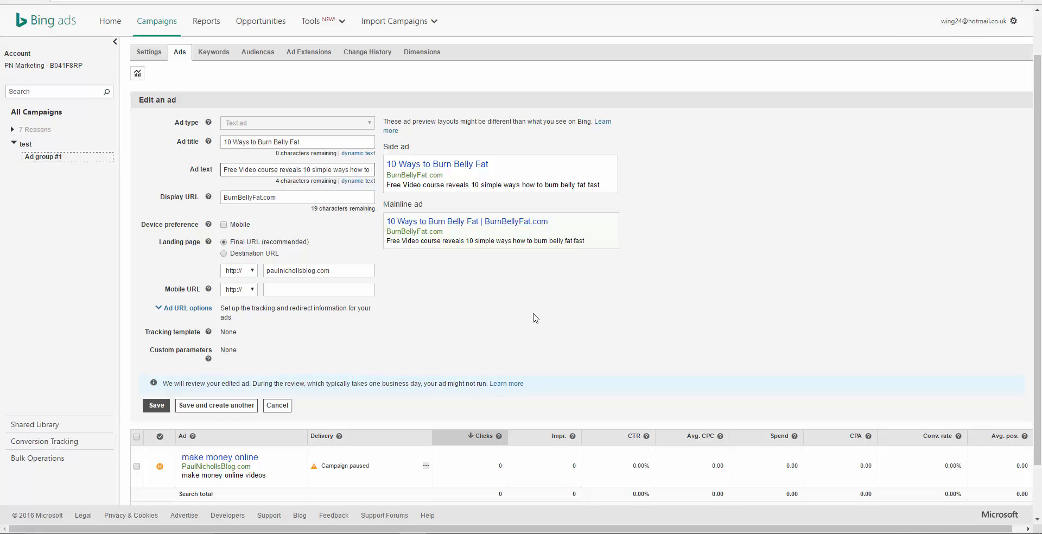
# Step: Check the ad's final landing page URL and save the edited ad
pyautogui.scroll(-1, 500, 300)
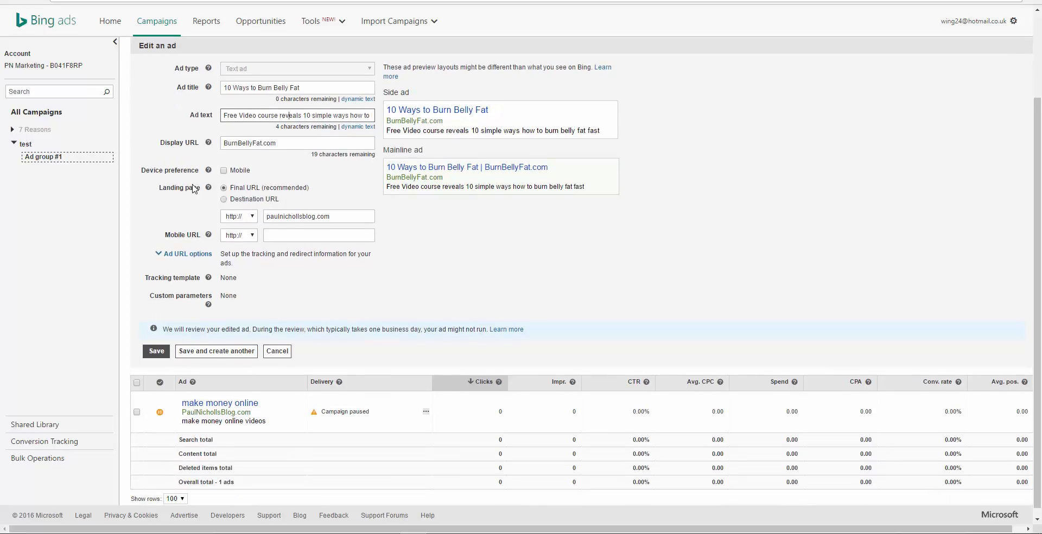
pyautogui.moveTo(332, 218); pyautogui.dragTo(259, 218)
pyautogui.click(340, 215)
pyautogui.click(423, 234)
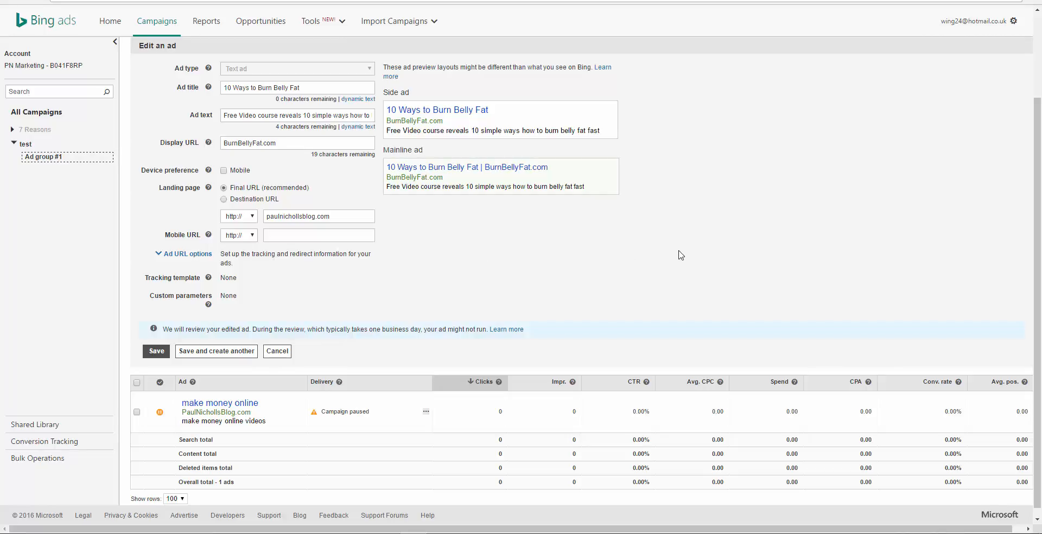
pyautogui.scroll(1, 681, 256)
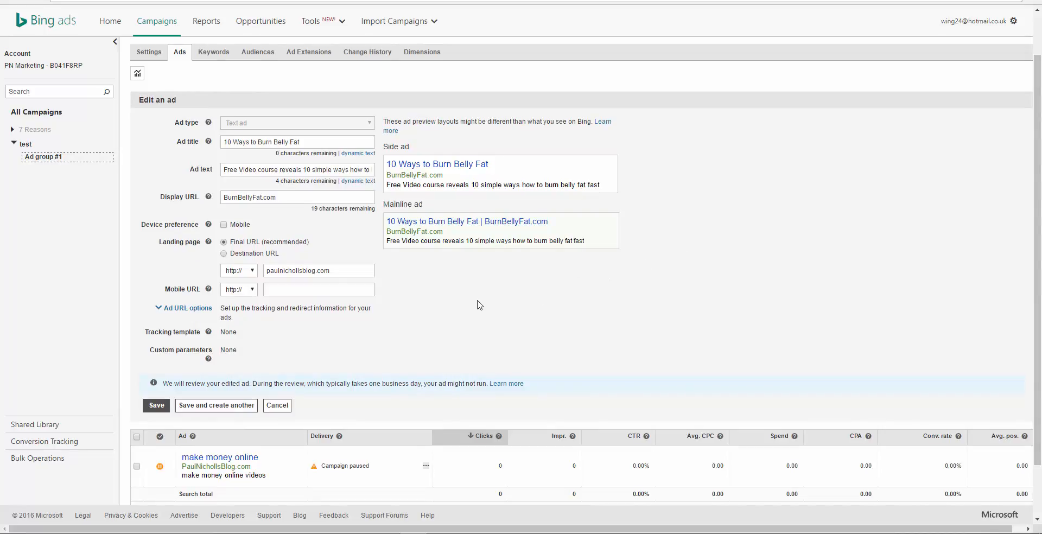
pyautogui.scroll(-1, 697, 263)
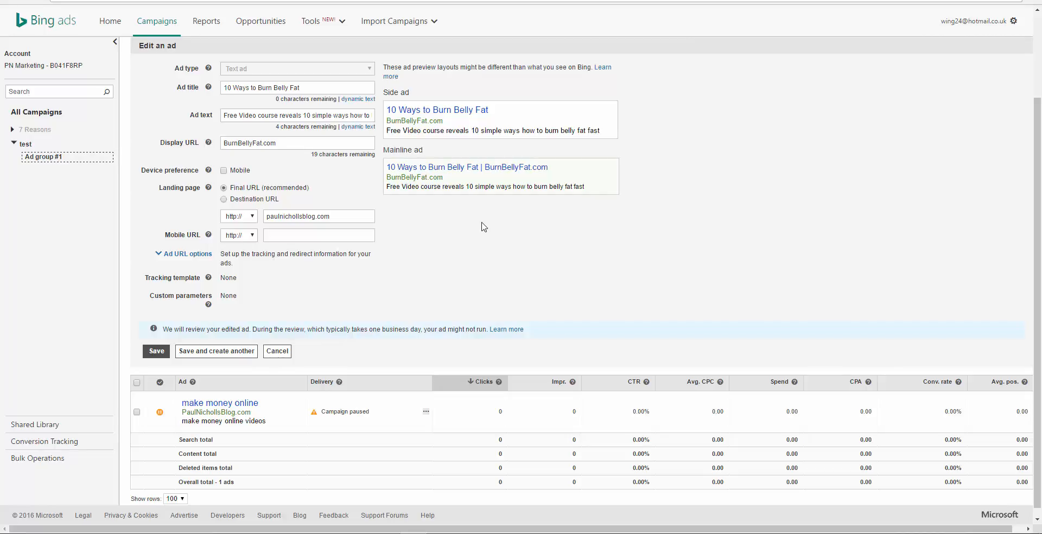
pyautogui.click(336, 219)
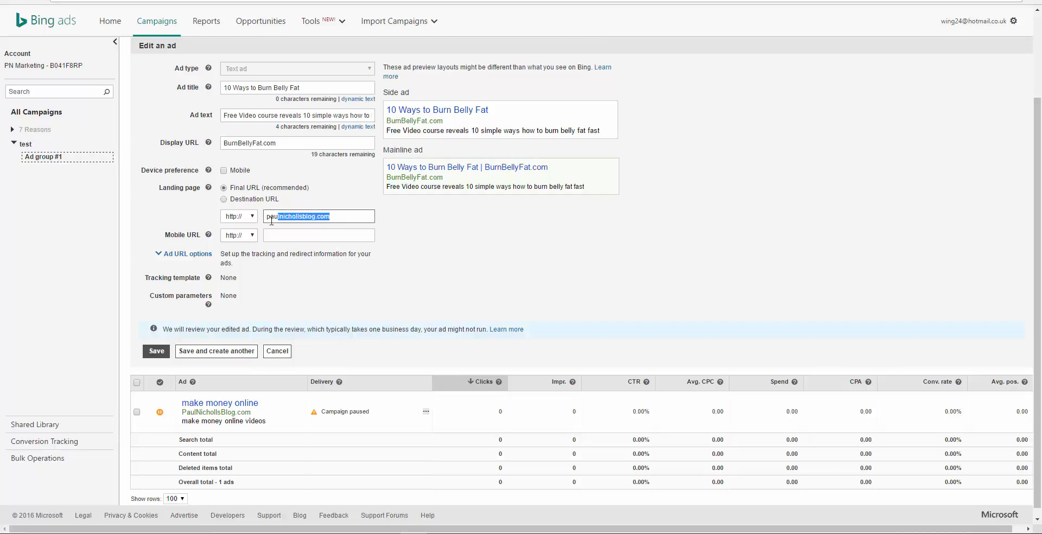
pyautogui.click(335, 216)
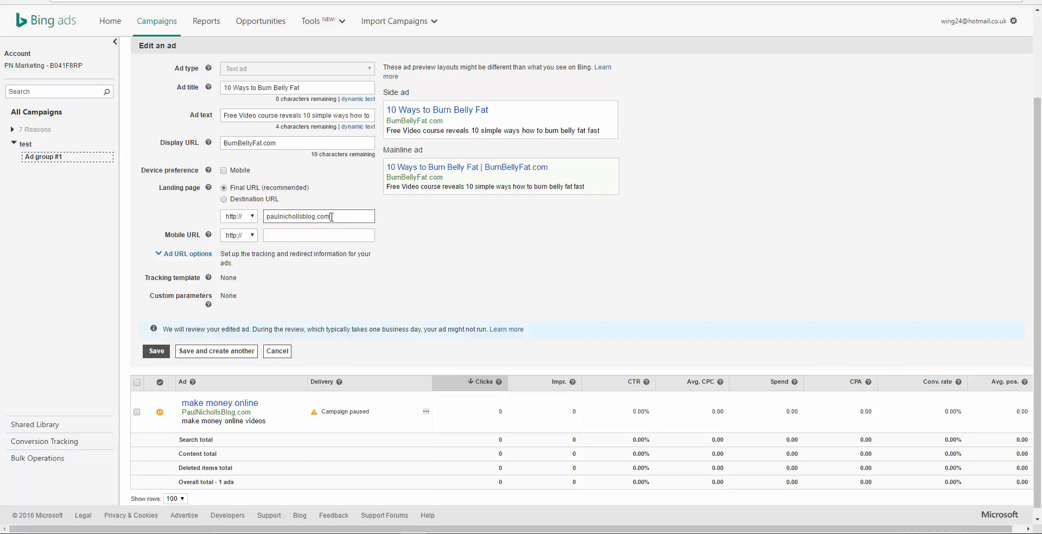
pyautogui.click(434, 227)
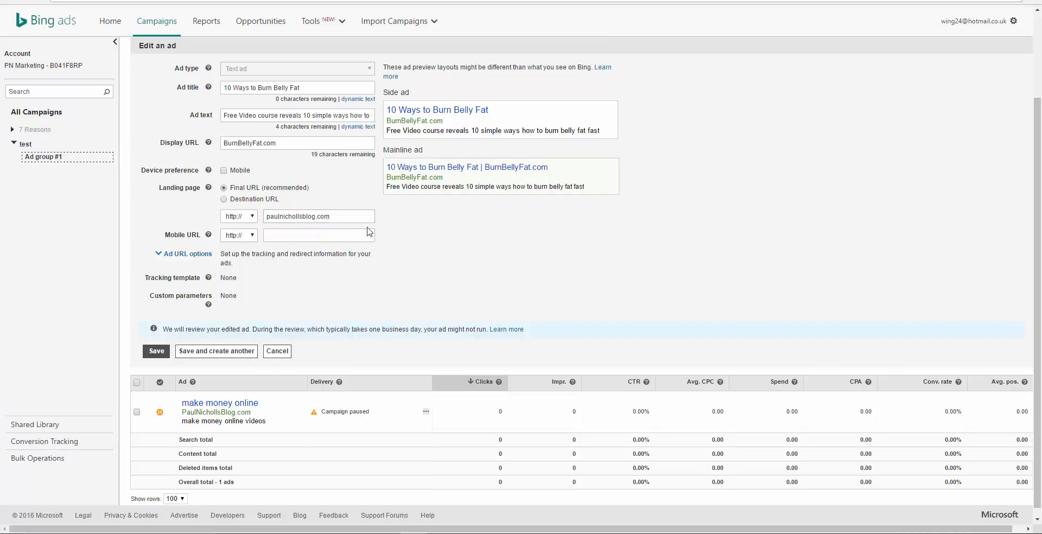
pyautogui.click(340, 216)
pyautogui.click(156, 351)
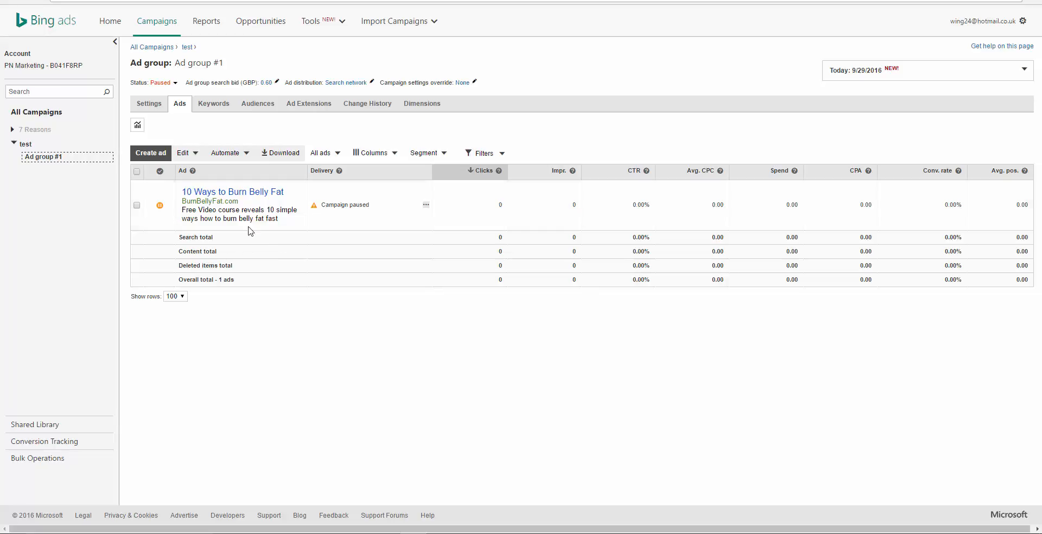
# Step: Reopen the saved belly fat ad to review its details, and close it without changes
pyautogui.click(251, 207)
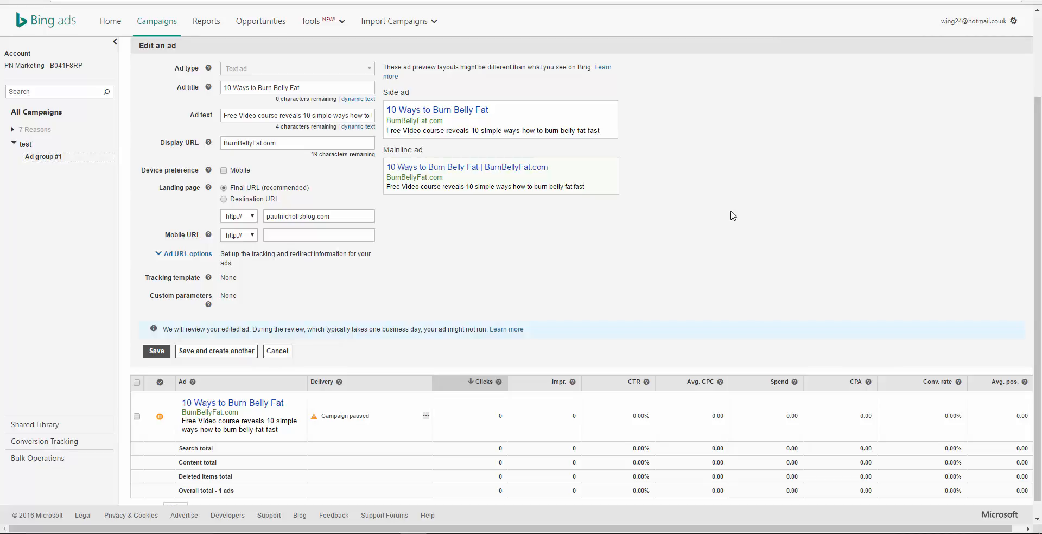
pyautogui.scroll(1, 638, 230)
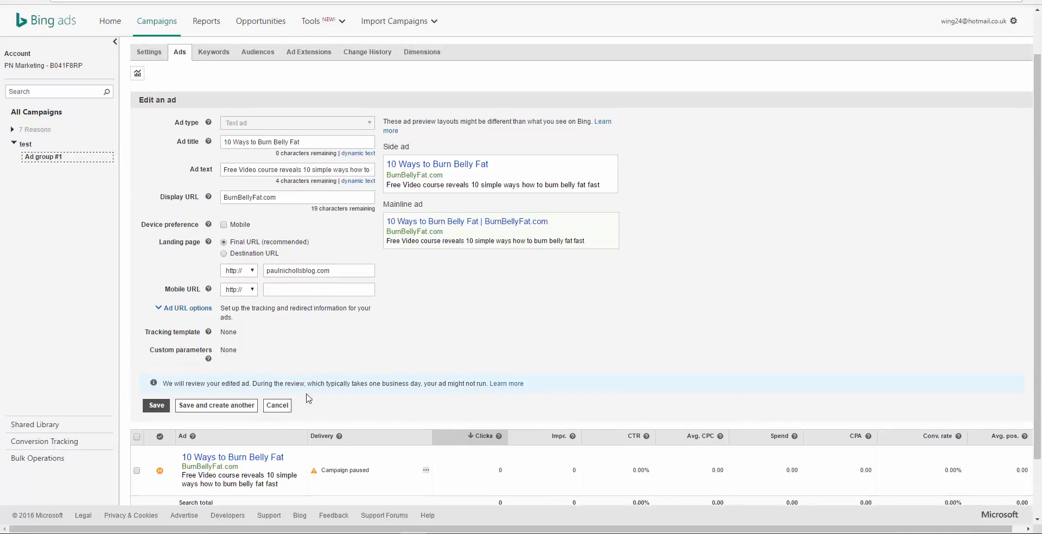
pyautogui.click(277, 406)
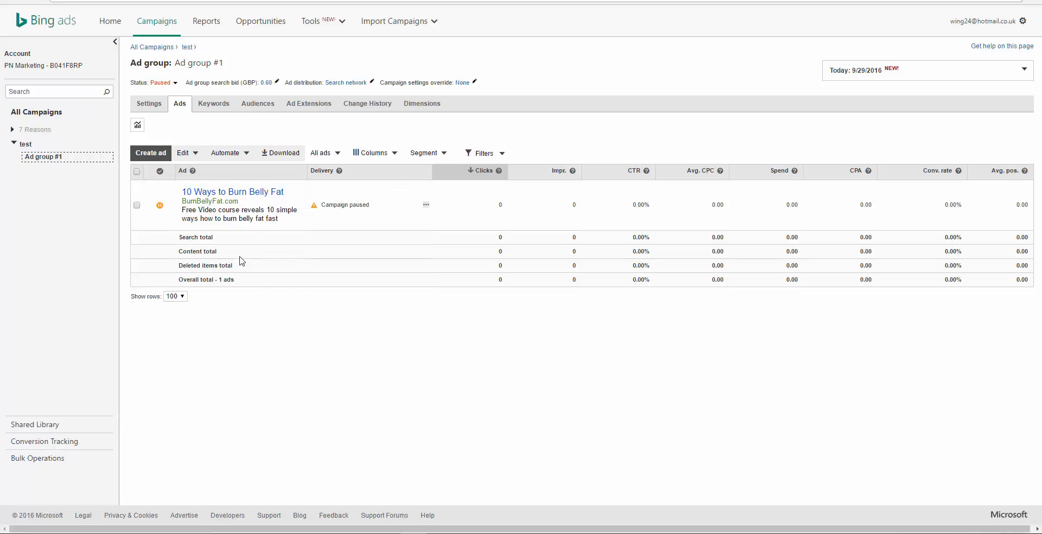
# Step: Delete the keyword "work from home" from the ad group's keywords and confirm the deletion
pyautogui.click(219, 108)
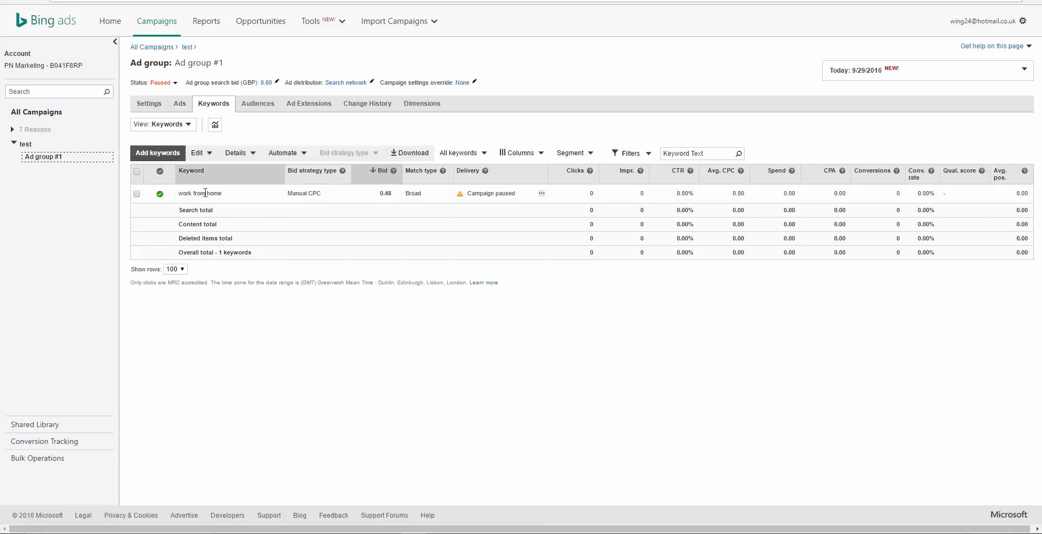
pyautogui.click(137, 194)
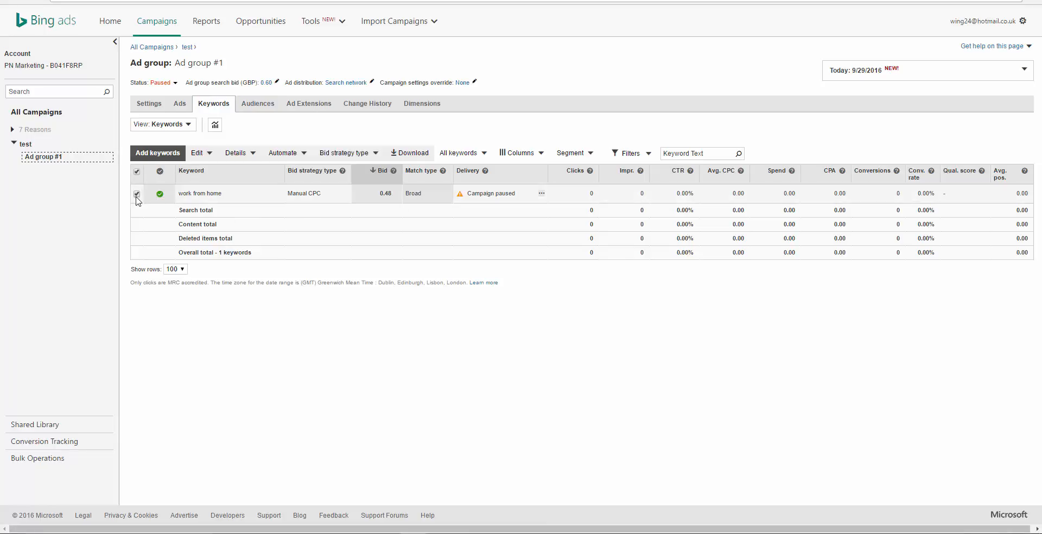
pyautogui.click(211, 154)
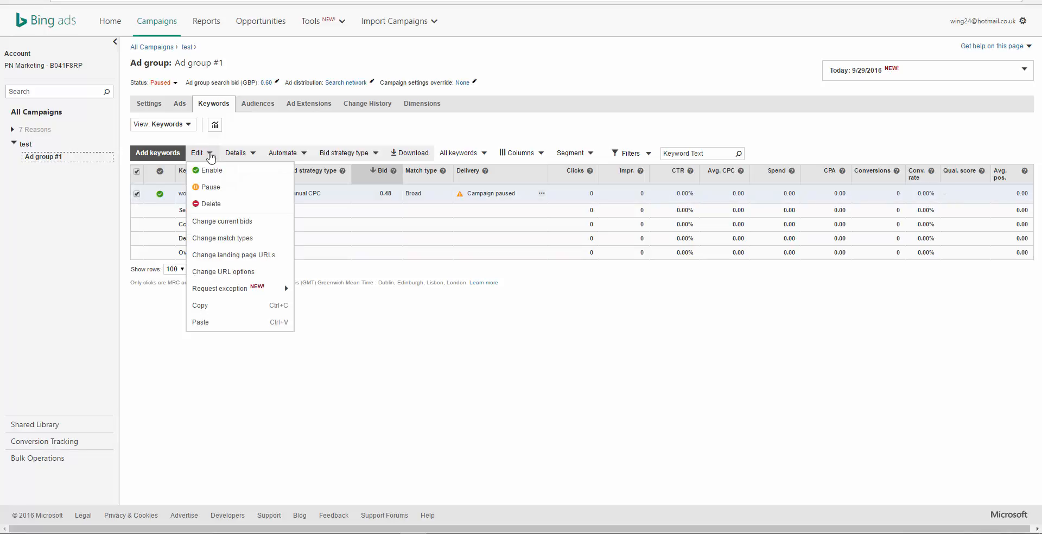
pyautogui.click(211, 203)
pyautogui.click(565, 65)
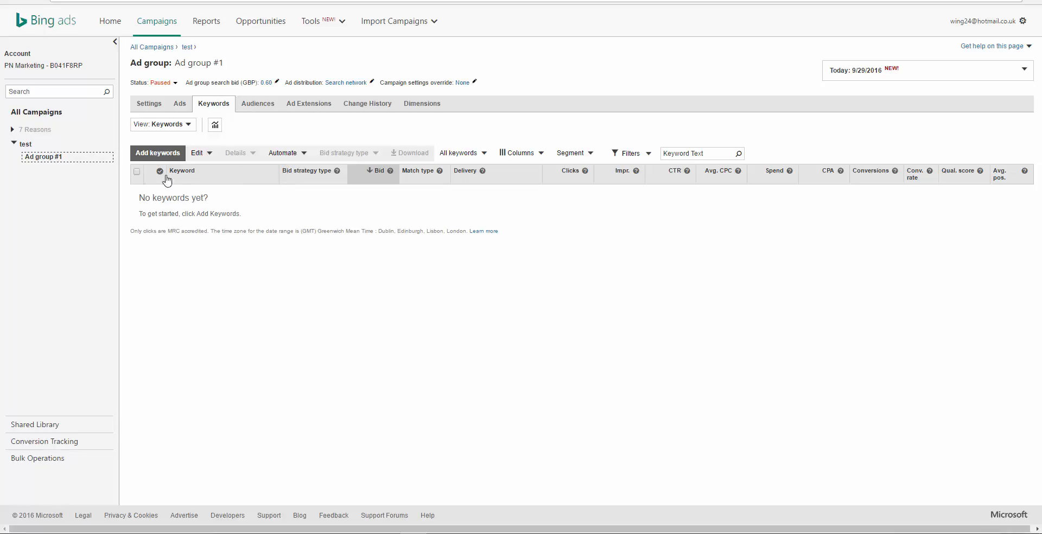
# Step: Open the form for adding keywords to the ad group, and switch to the Übersuggest site through a Google search for "ubersuggest"
pyautogui.click(159, 153)
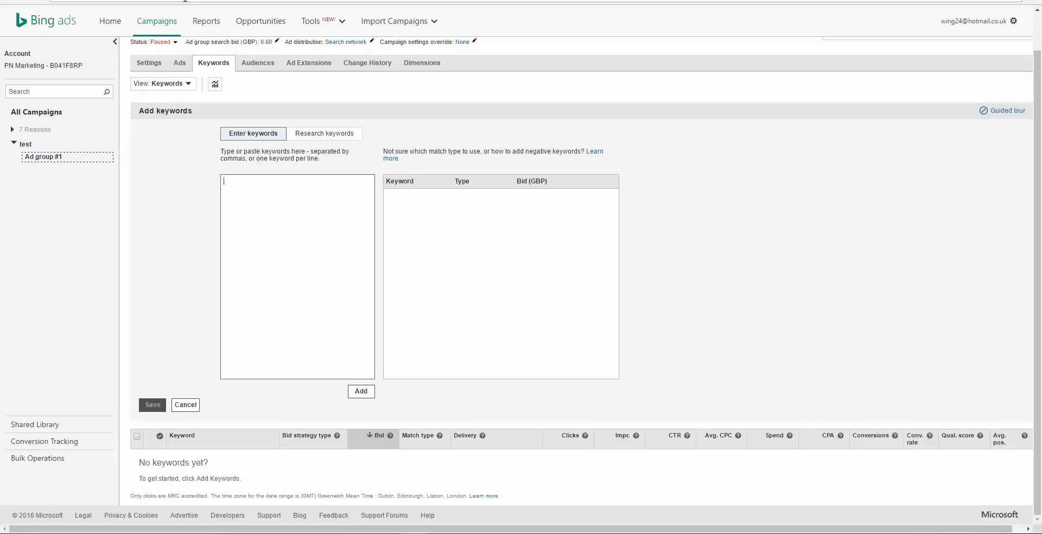
pyautogui.click(185, 0)
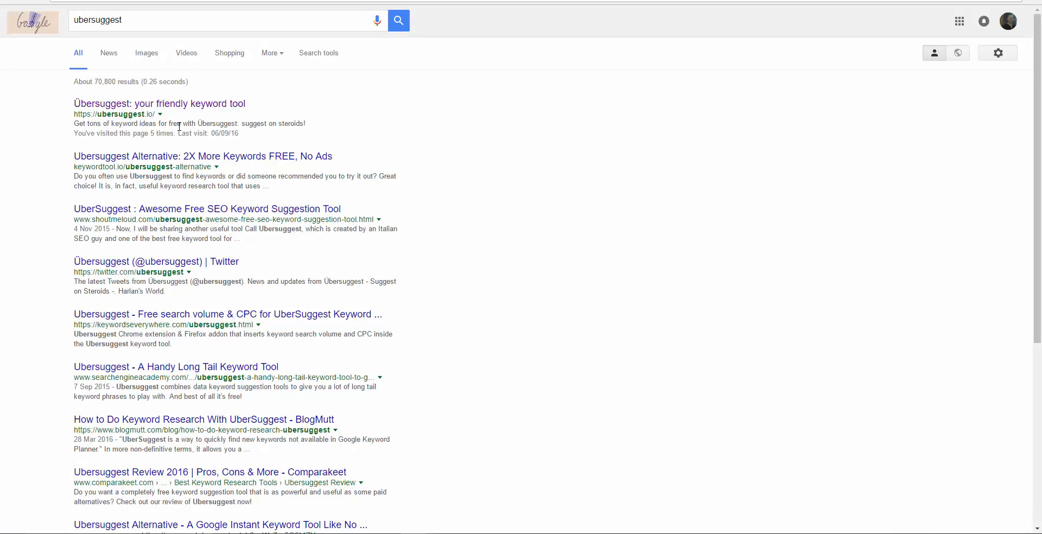
pyautogui.click(156, 109)
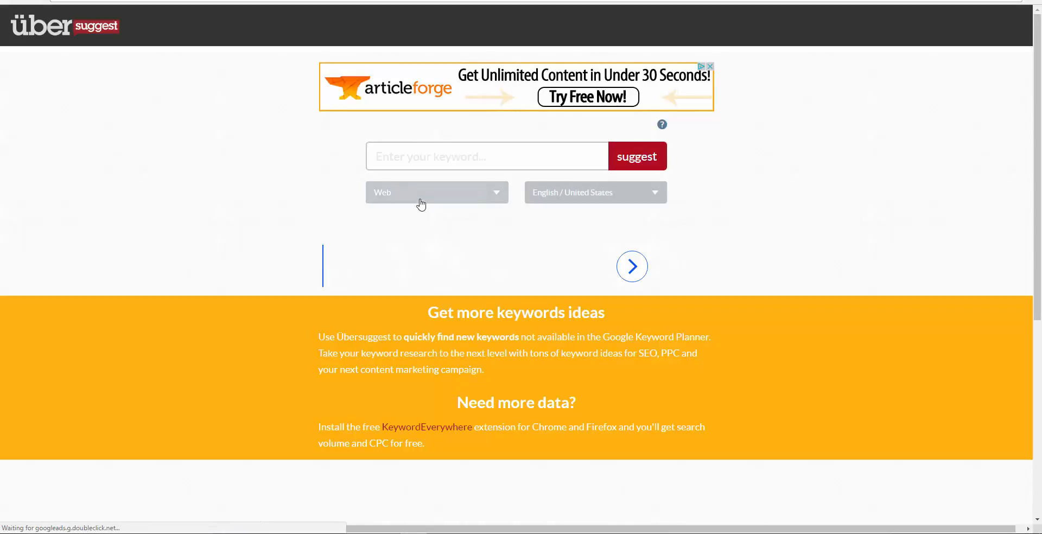
# Step: Request keyword suggestions for "burn belly fat" in Übersuggest
pyautogui.click(433, 158)
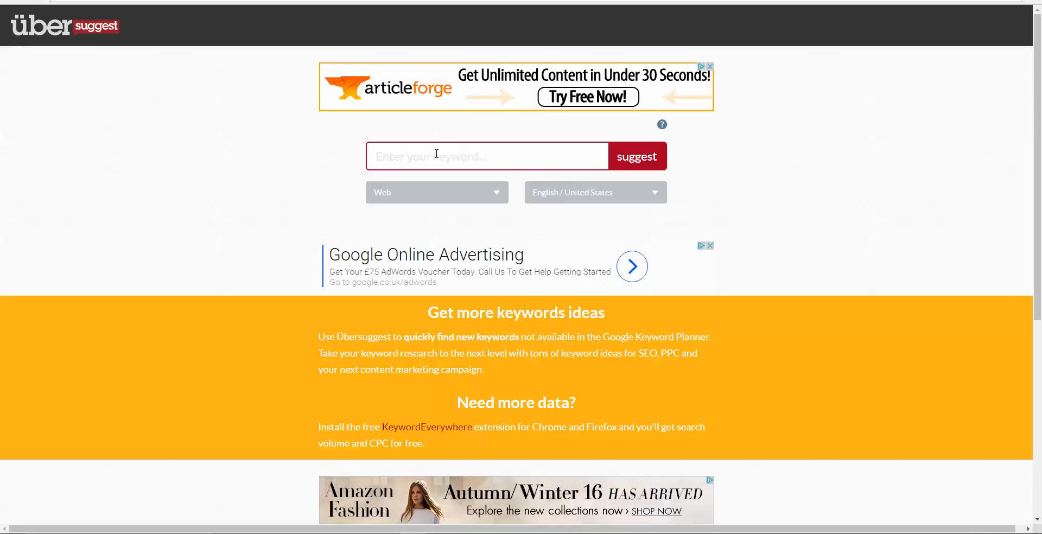
pyautogui.write('burn belly fat')
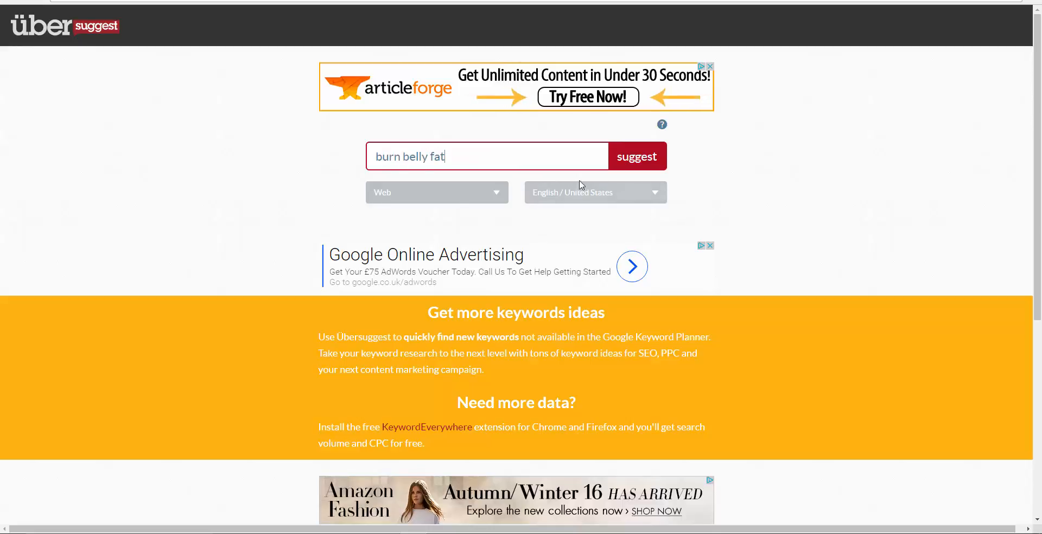
pyautogui.click(630, 159)
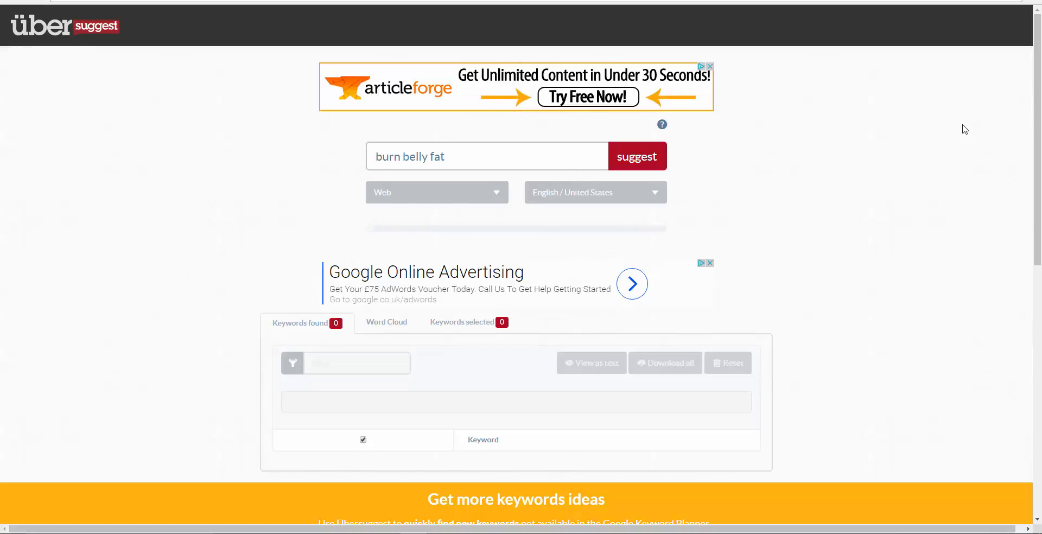
pyautogui.moveTo(1038, 95)
pyautogui.mouseDown()
pyautogui.moveTo(1039, 196)
pyautogui.moveTo(1040, 100)
pyautogui.mouseUp()
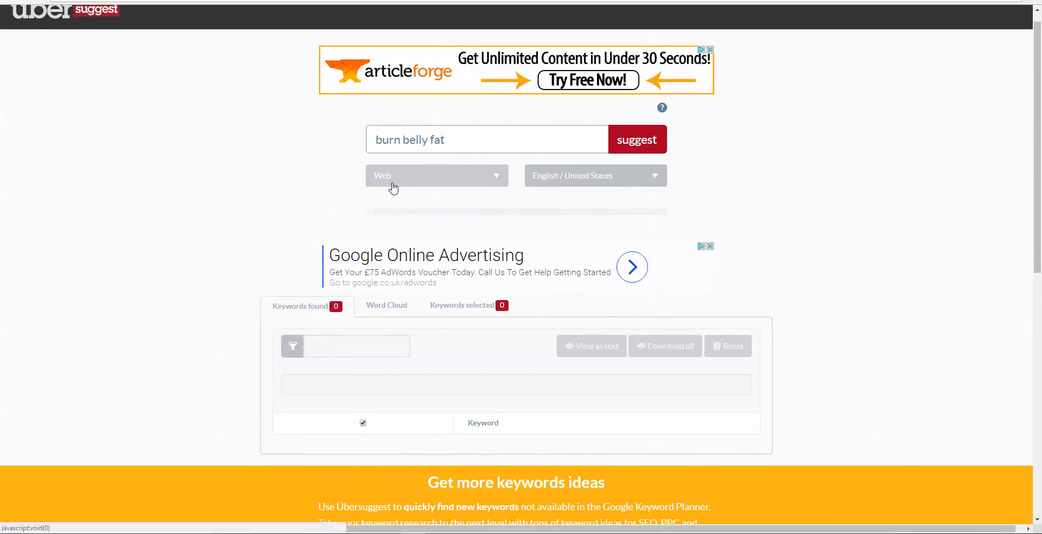
# Step: Replace the Übersuggest search term with "lose weight fast" and request keyword suggestions for it
pyautogui.moveTo(447, 140); pyautogui.dragTo(376, 137)
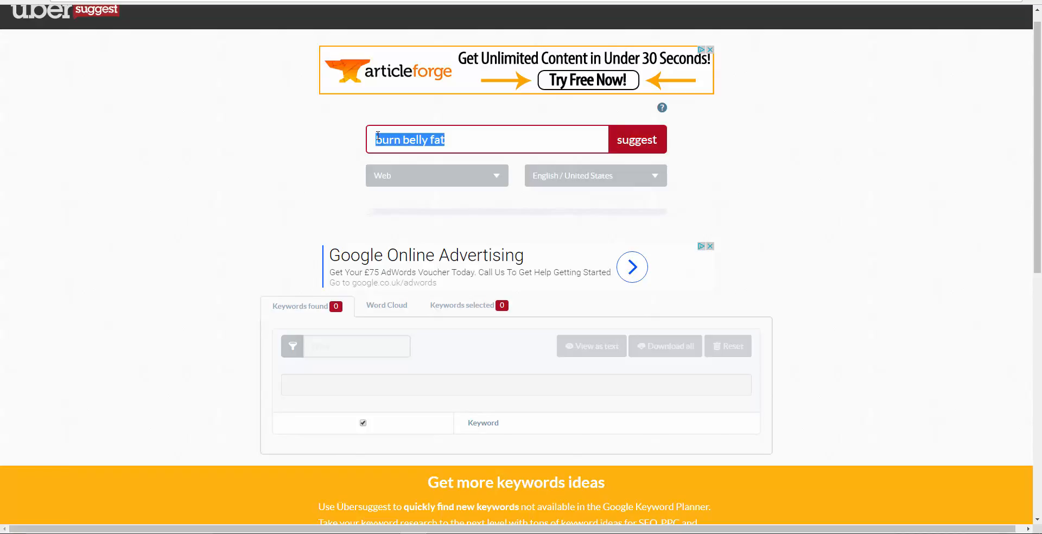
pyautogui.write('lost')
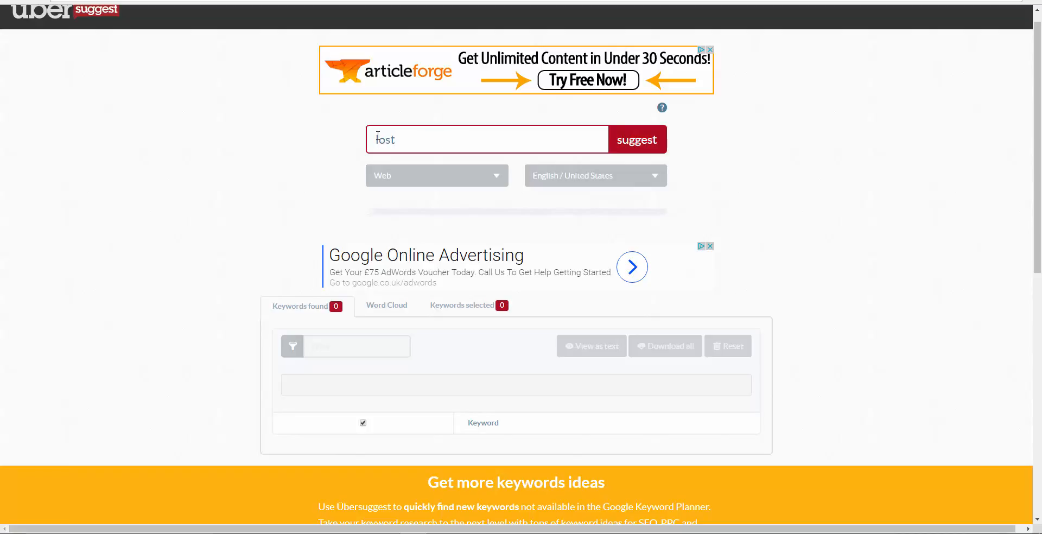
pyautogui.press('BackSpace')
pyautogui.press('BackSpace')
pyautogui.write('e weight fast')
pyautogui.click(638, 144)
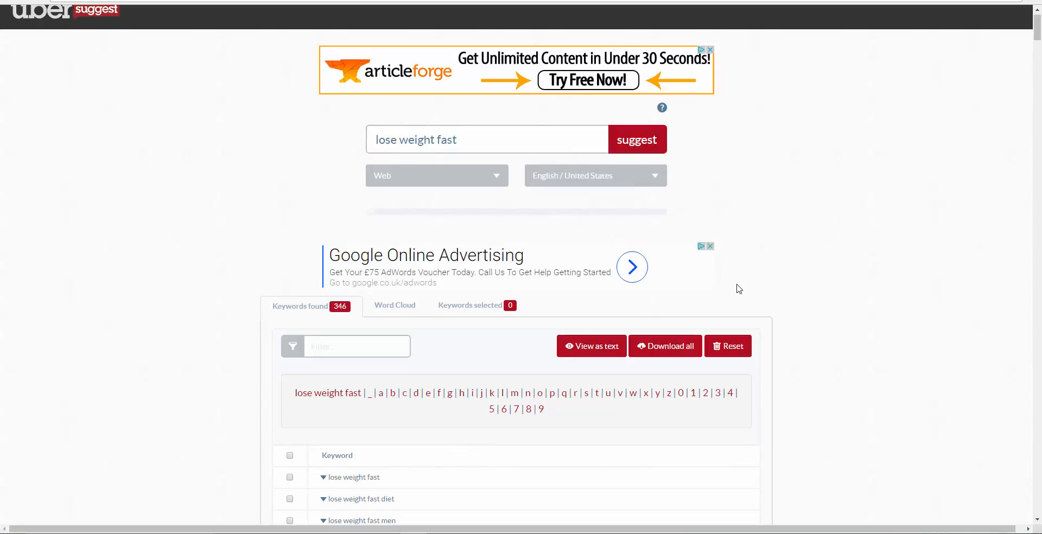
# Step: Look through the Übersuggest keyword suggestions for "lose weight fast"
pyautogui.scroll(-2, 826, 297)
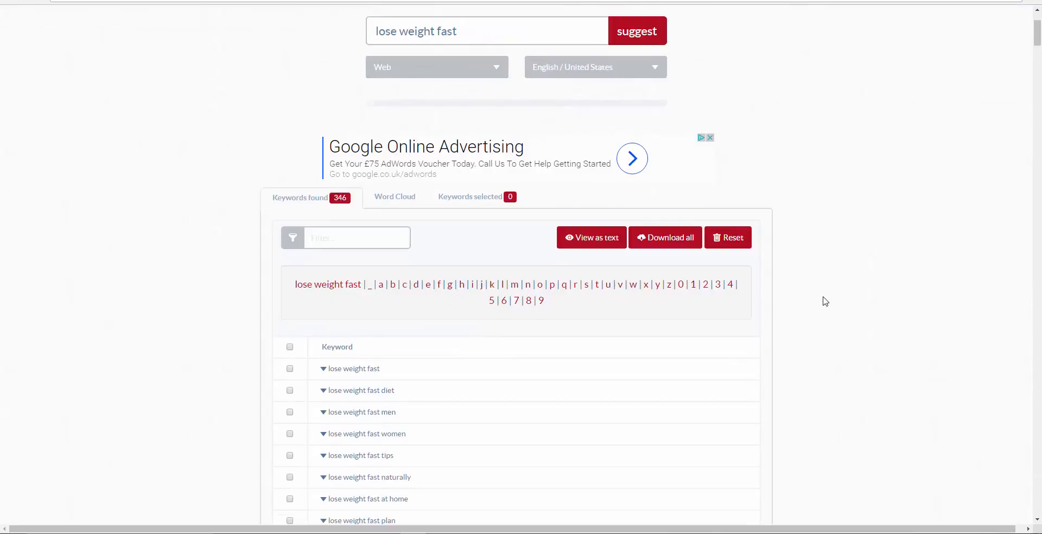
pyautogui.scroll(-2, 826, 301)
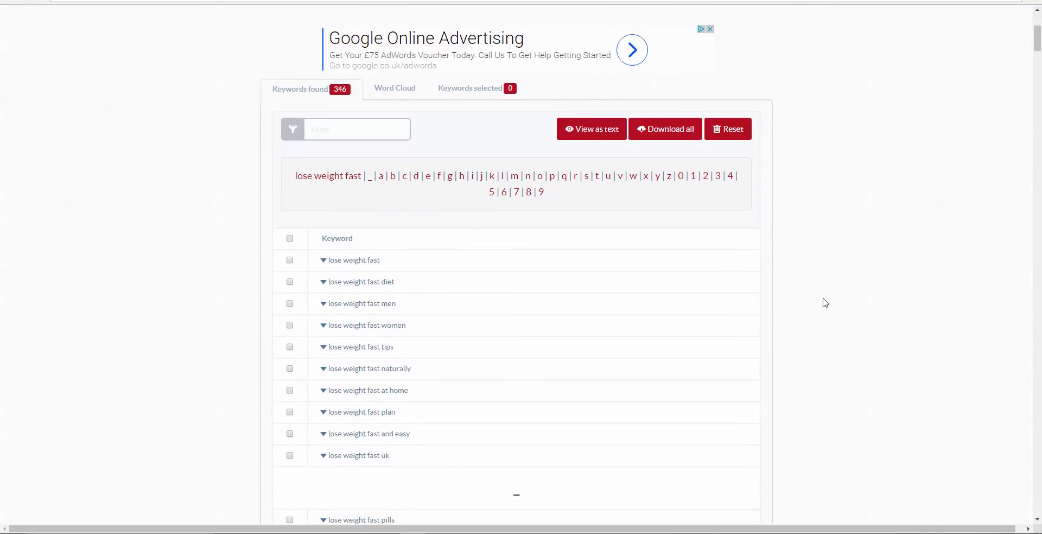
pyautogui.scroll(-2, 826, 302)
pyautogui.scroll(1, 600, 292)
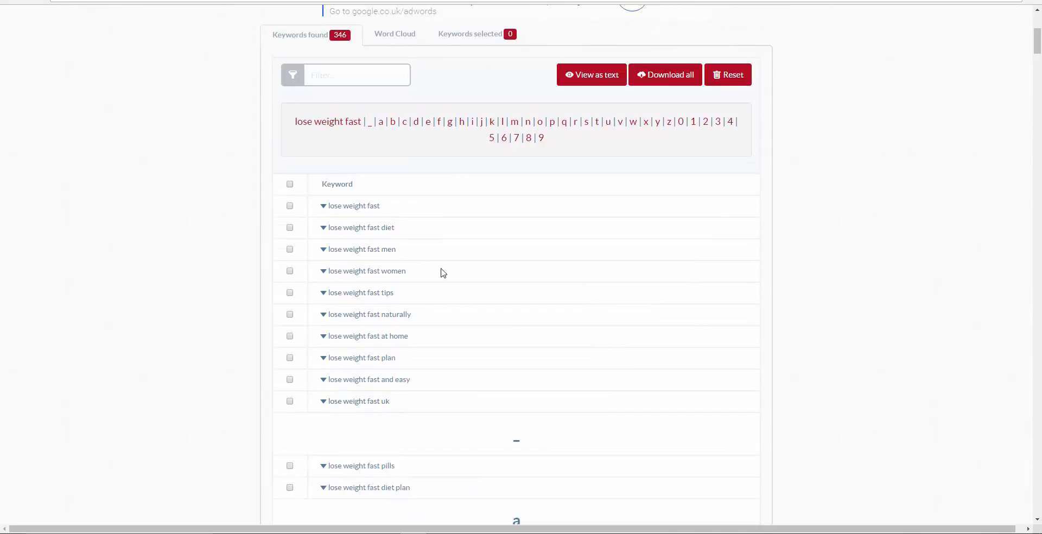
pyautogui.scroll(3, 409, 268)
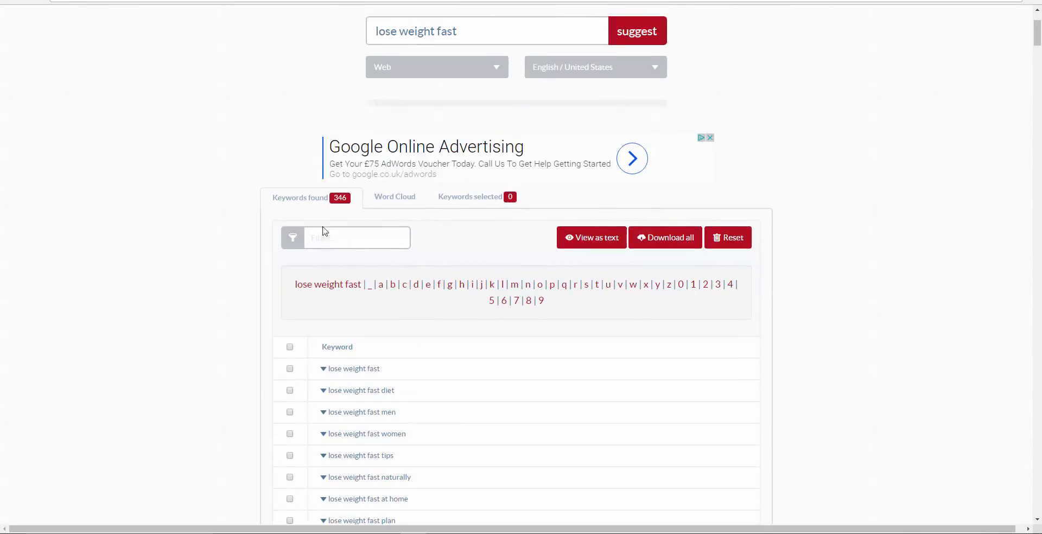
pyautogui.scroll(-2, 603, 290)
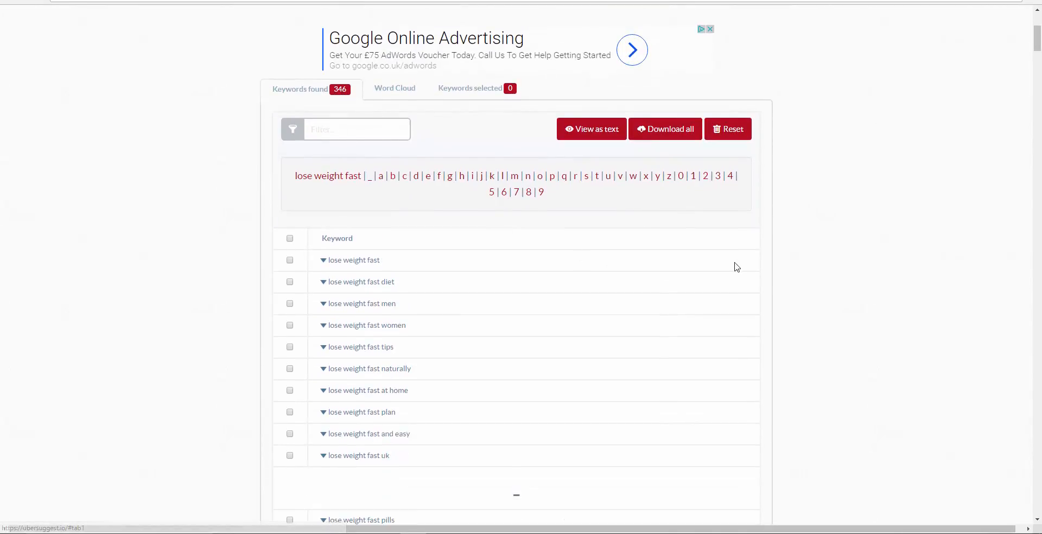
pyautogui.moveTo(1037, 42)
pyautogui.mouseDown()
pyautogui.moveTo(1037, 118)
pyautogui.moveTo(1037, 32)
pyautogui.moveTo(1037, 43)
pyautogui.mouseUp()
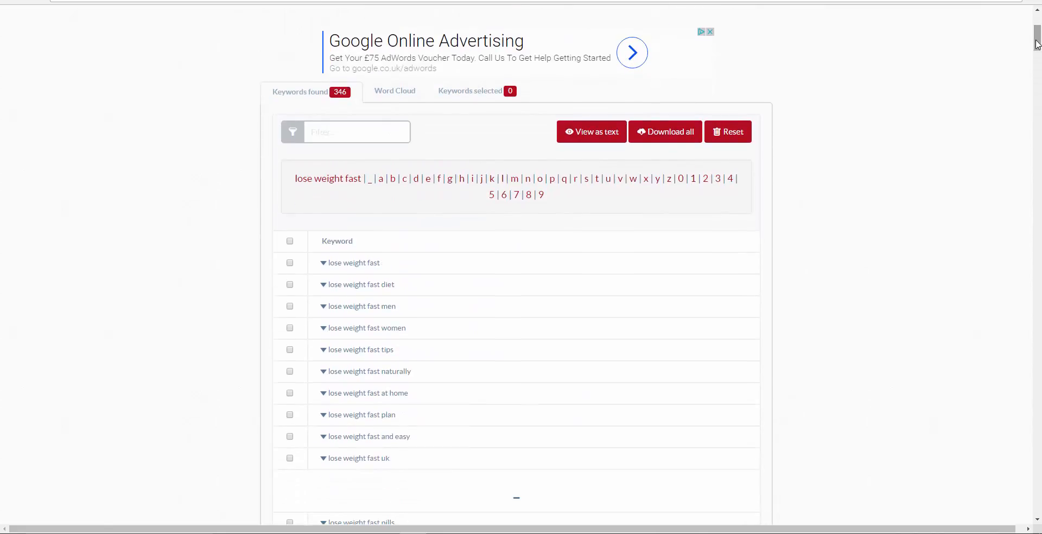
# Step: Show all the "lose weight fast" suggestions as text, copy the whole list, and close the text view
pyautogui.click(596, 133)
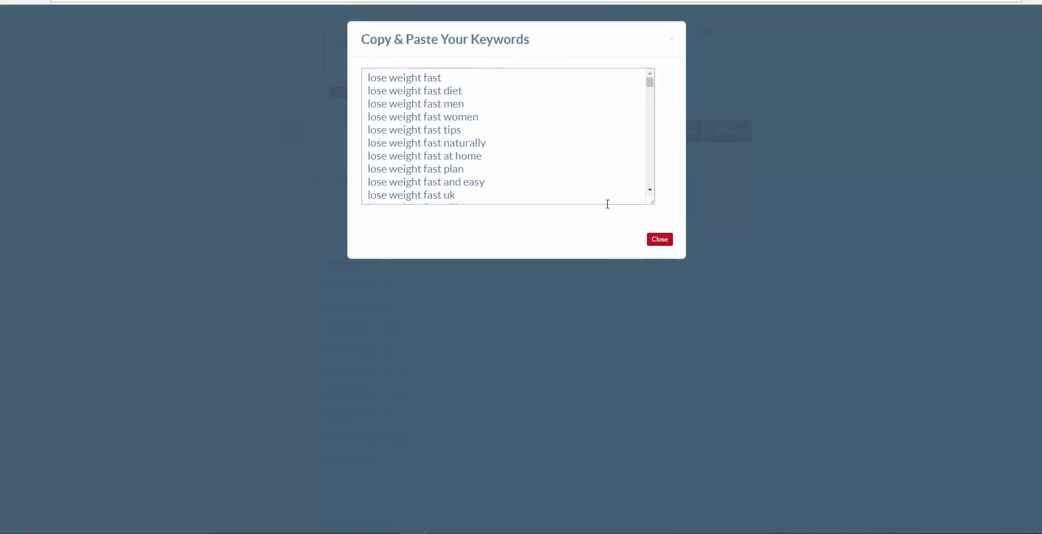
pyautogui.rightClick(464, 111)
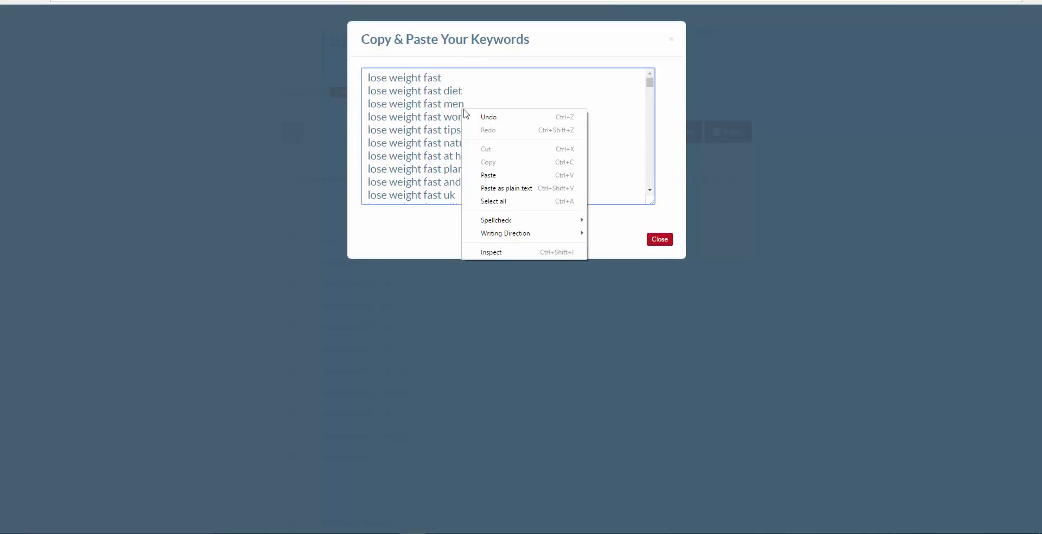
pyautogui.click(501, 201)
pyautogui.rightClick(410, 107)
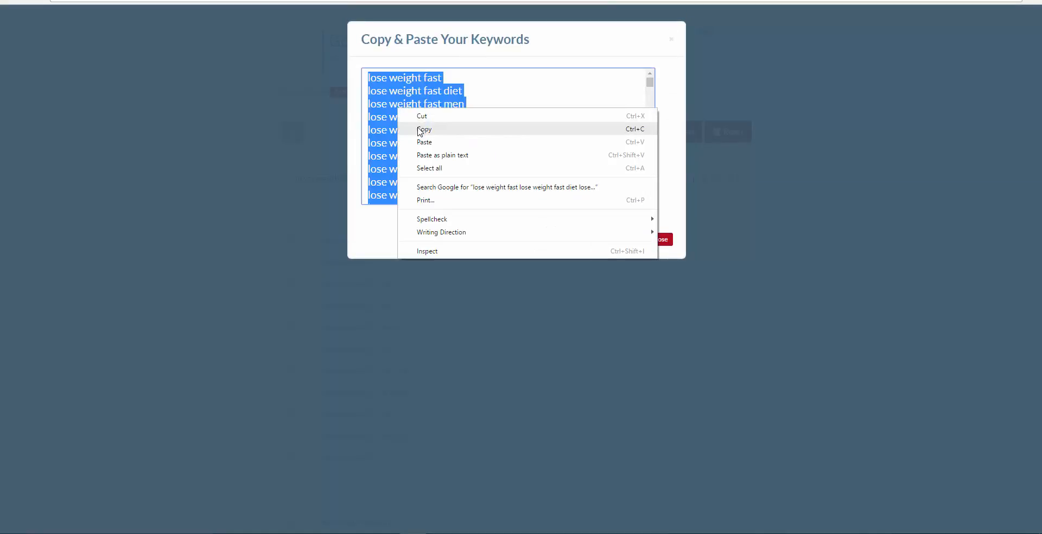
pyautogui.click(422, 129)
pyautogui.click(673, 41)
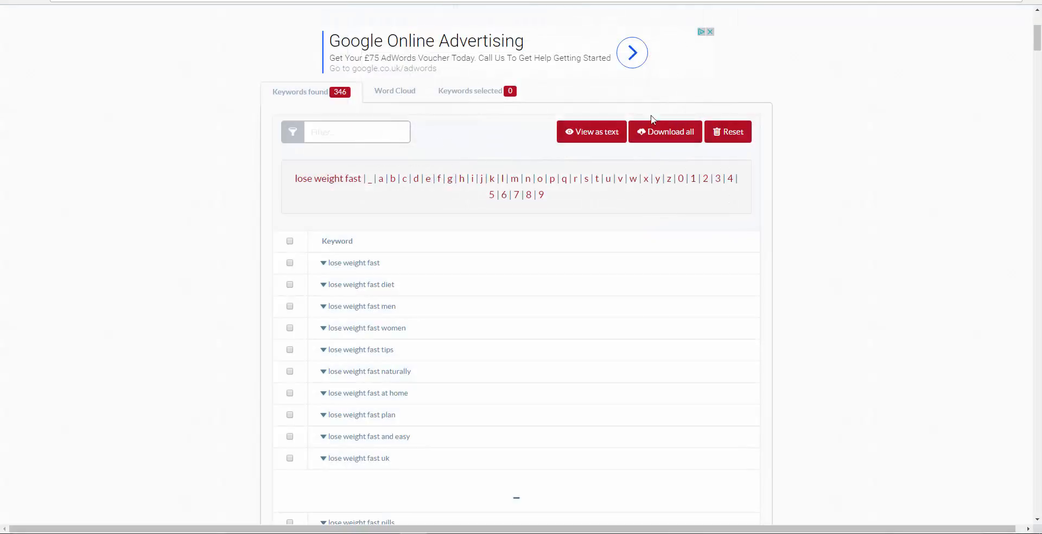
pyautogui.moveTo(1036, 42); pyautogui.dragTo(1036, 32)
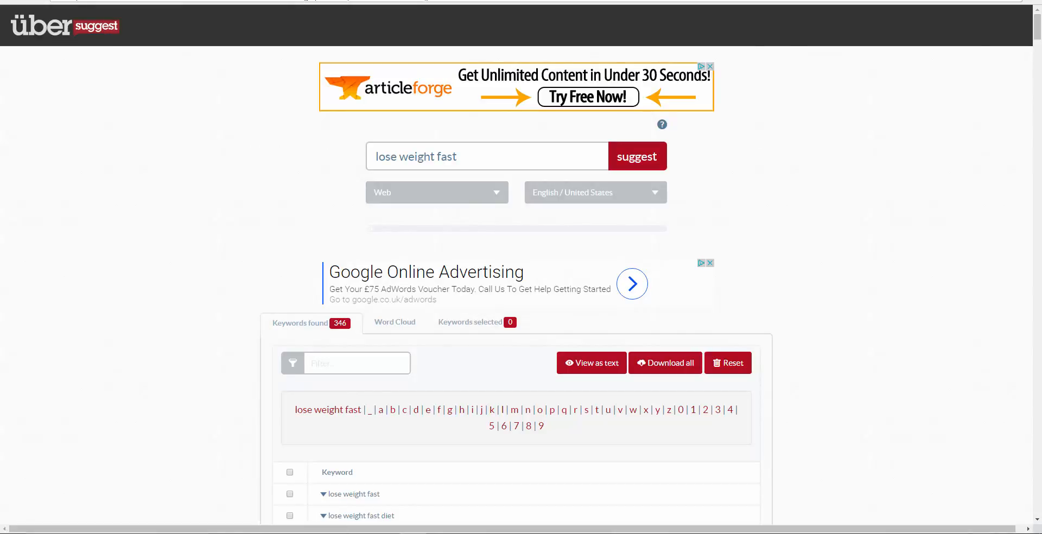
# Step: Switch to Bing Ads and paste the copied keyword list into the ad group's form for adding keywords
pyautogui.click(62, 0)
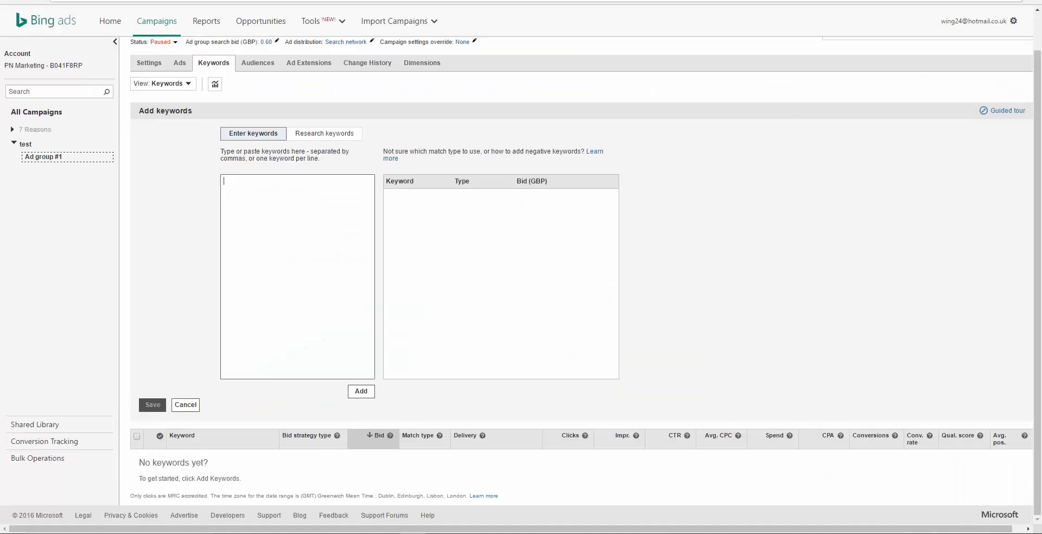
pyautogui.rightClick(234, 186)
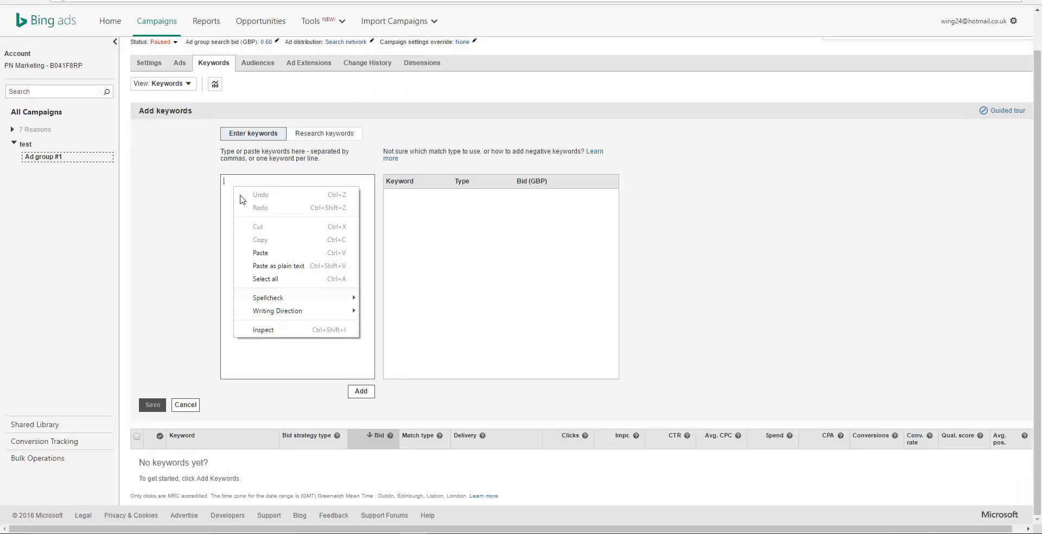
pyautogui.click(272, 255)
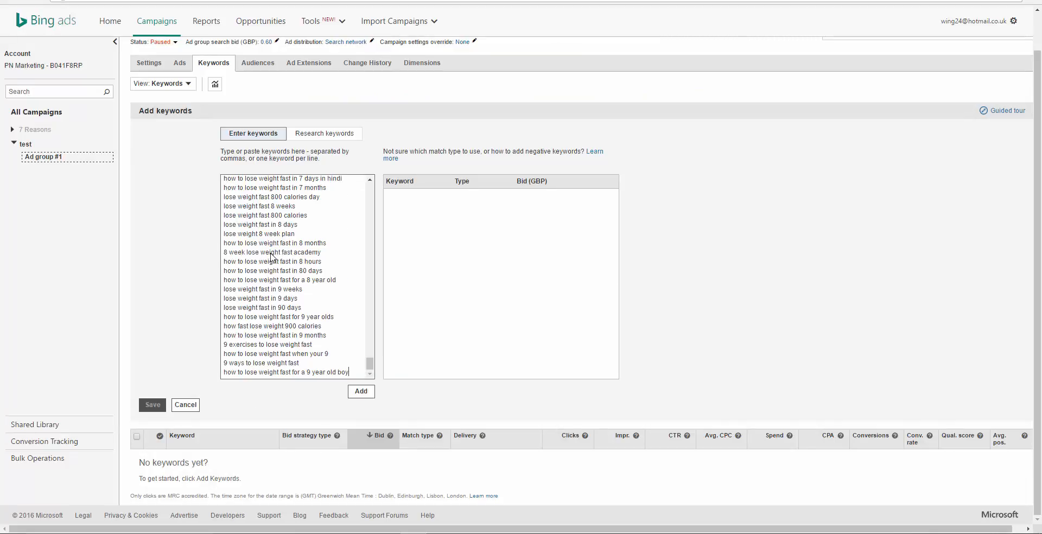
# Step: Review the pasted keywords for unsuitable entries, checking long phrases such as "how to lose weight fast with zantrex 3 blue bottle"
pyautogui.moveTo(369, 362); pyautogui.dragTo(354, 204)
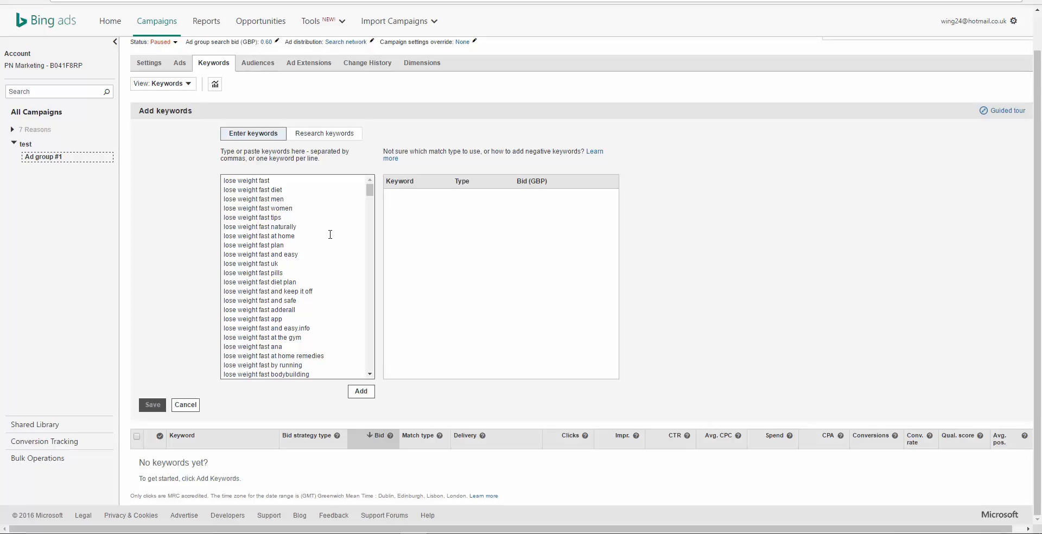
pyautogui.moveTo(370, 194); pyautogui.dragTo(370, 201)
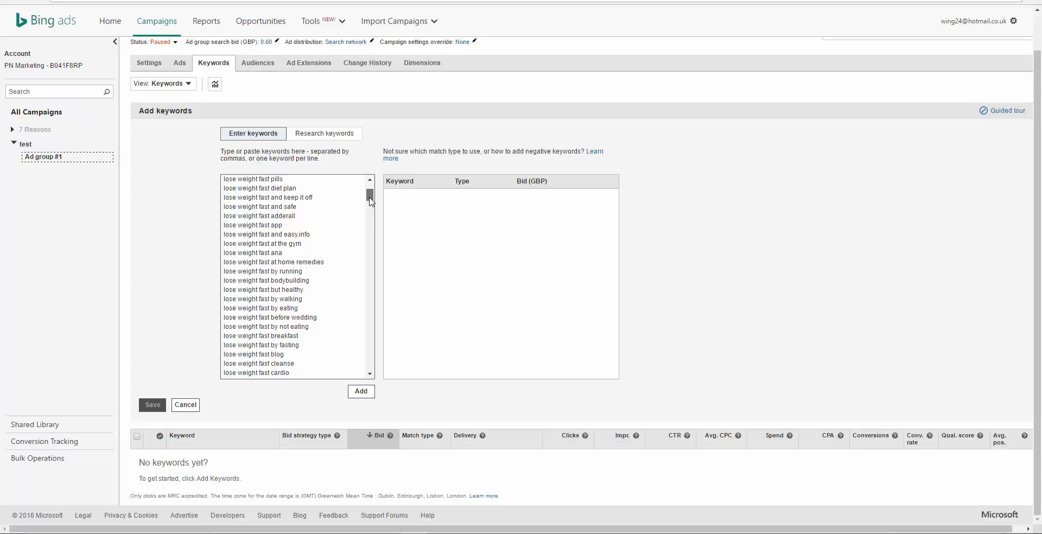
pyautogui.moveTo(371, 200); pyautogui.dragTo(366, 244)
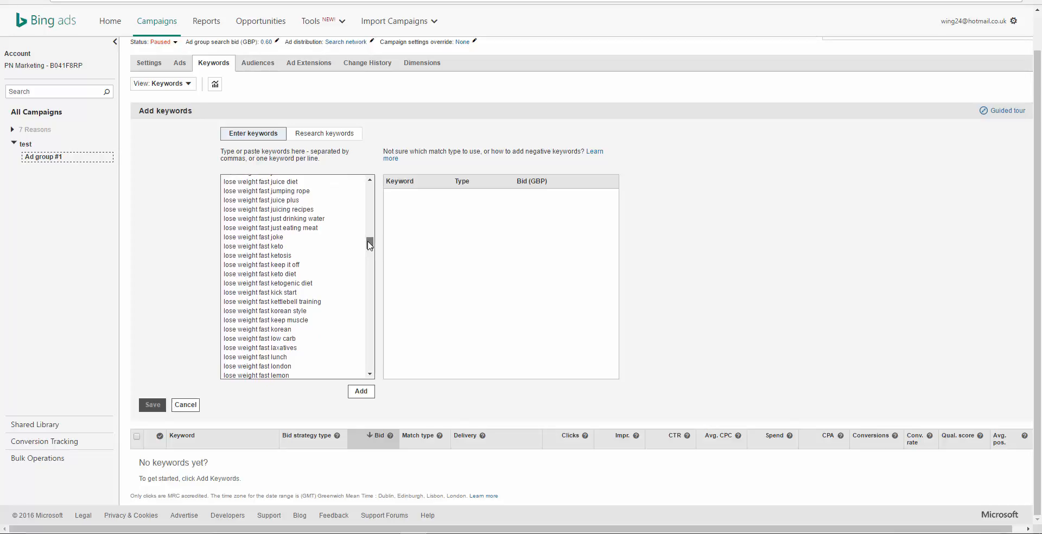
pyautogui.moveTo(369, 245); pyautogui.dragTo(358, 320)
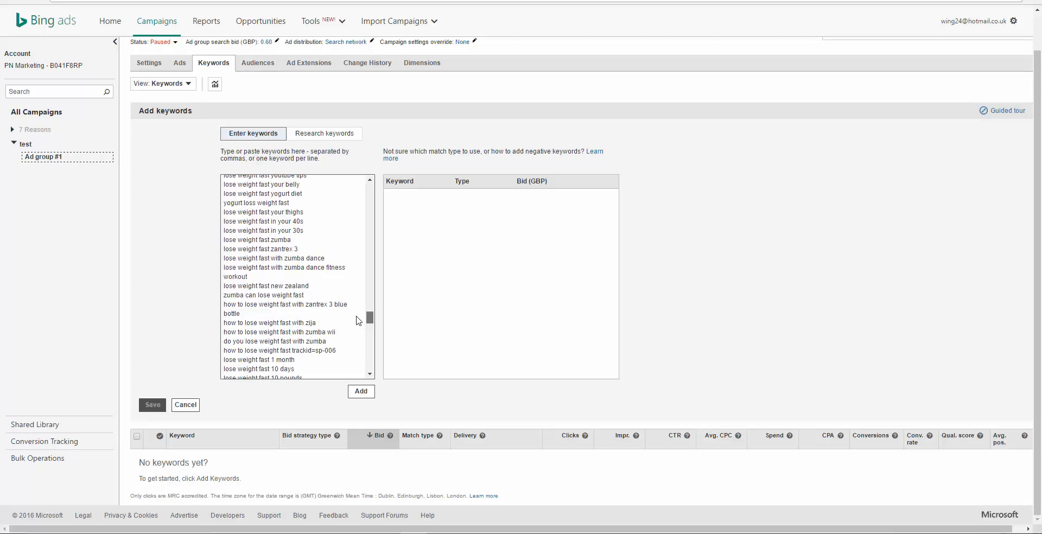
pyautogui.scroll(-2, 358, 320)
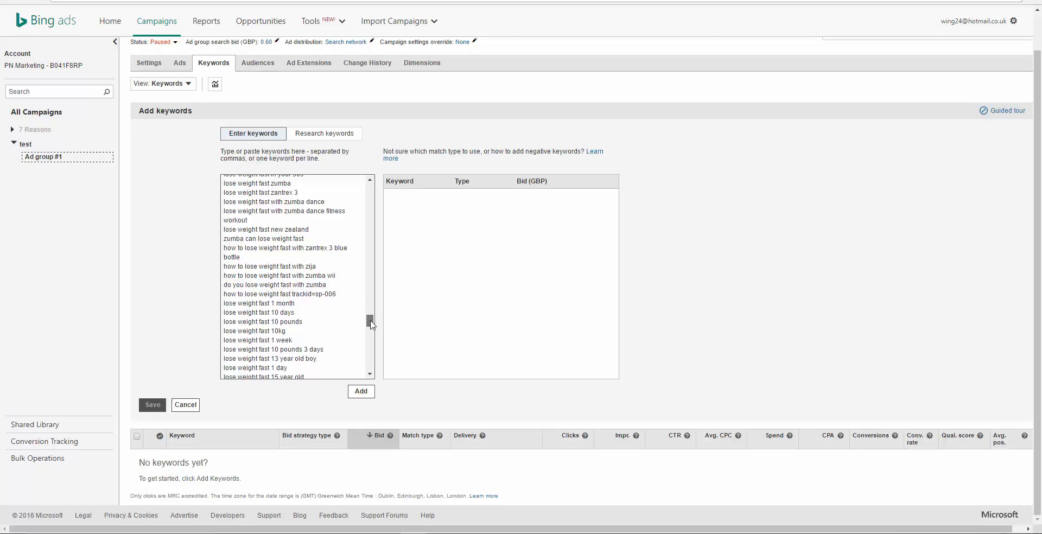
pyautogui.scroll(1, 347, 279)
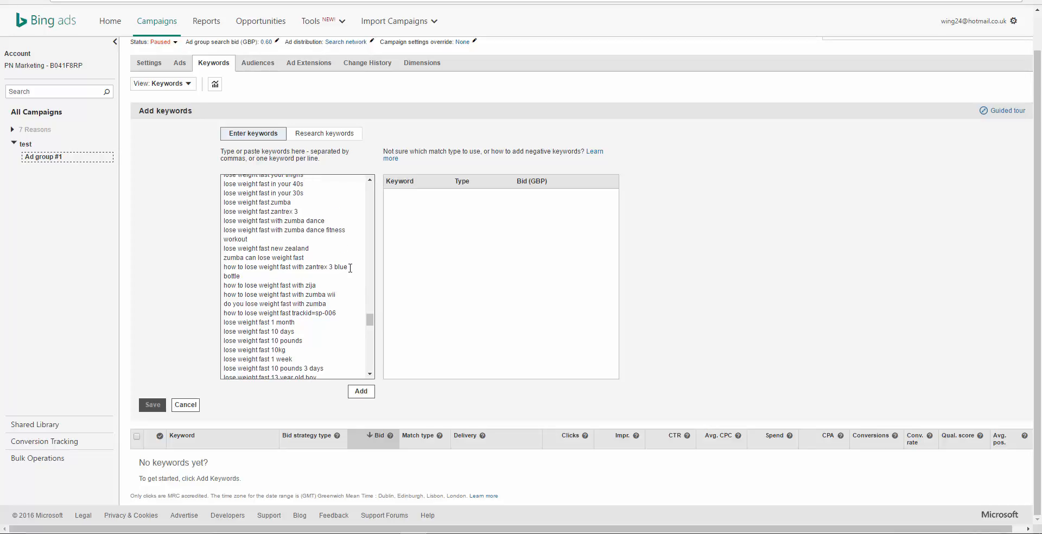
pyautogui.click(248, 276)
pyautogui.moveTo(249, 276); pyautogui.dragTo(225, 269)
pyautogui.click(247, 275)
pyautogui.moveTo(243, 275); pyautogui.dragTo(225, 268)
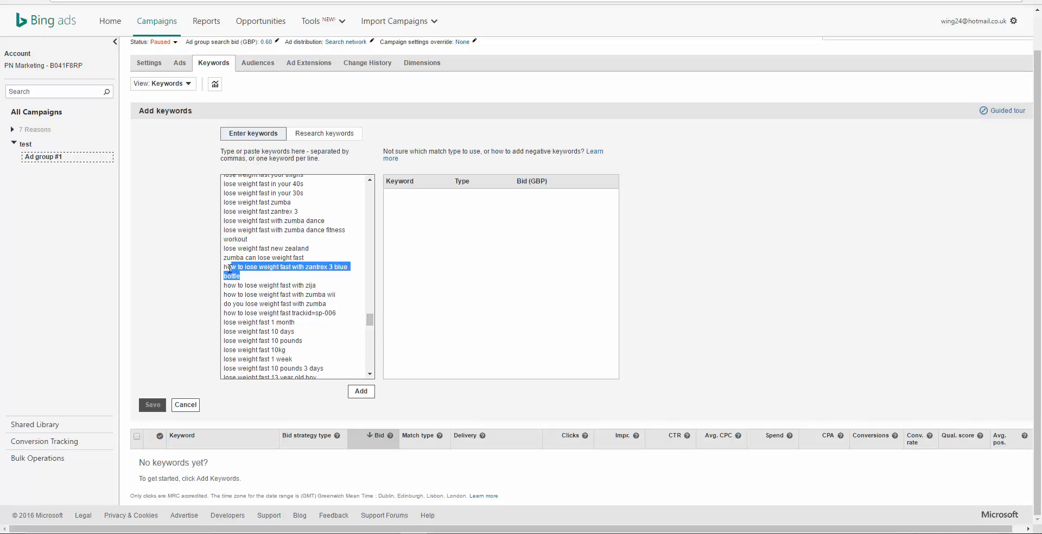
pyautogui.click(263, 275)
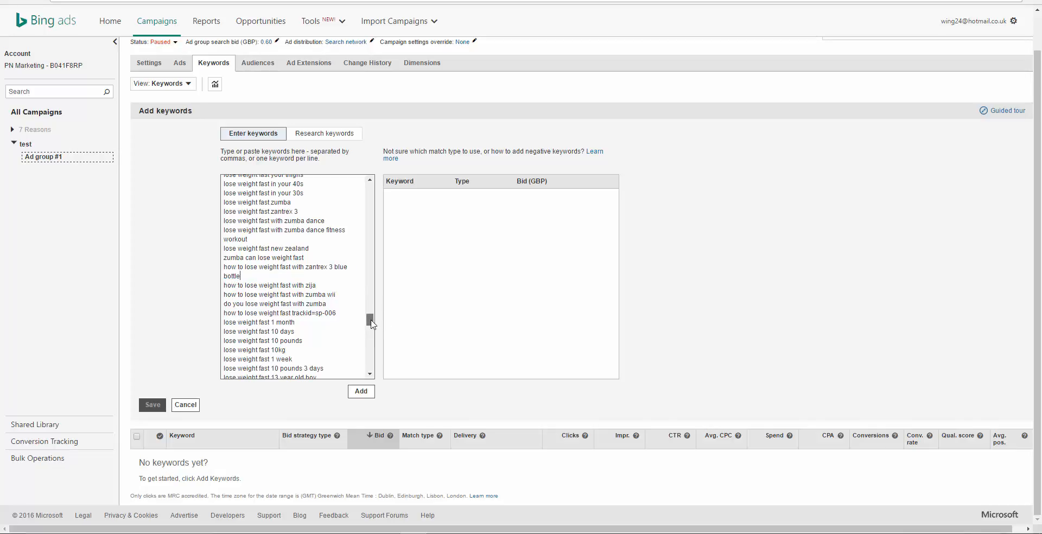
# Step: Remove the entry "how to lose weight fast trackid=sp-006" and its empty line from the pasted keyword list
pyautogui.scroll(-2, 371, 324)
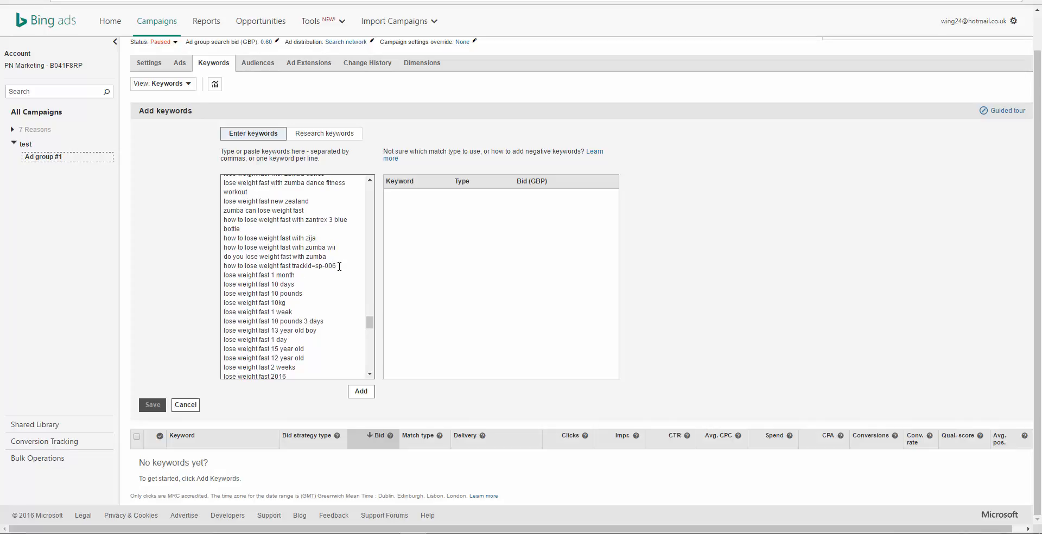
pyautogui.moveTo(339, 266); pyautogui.dragTo(226, 267)
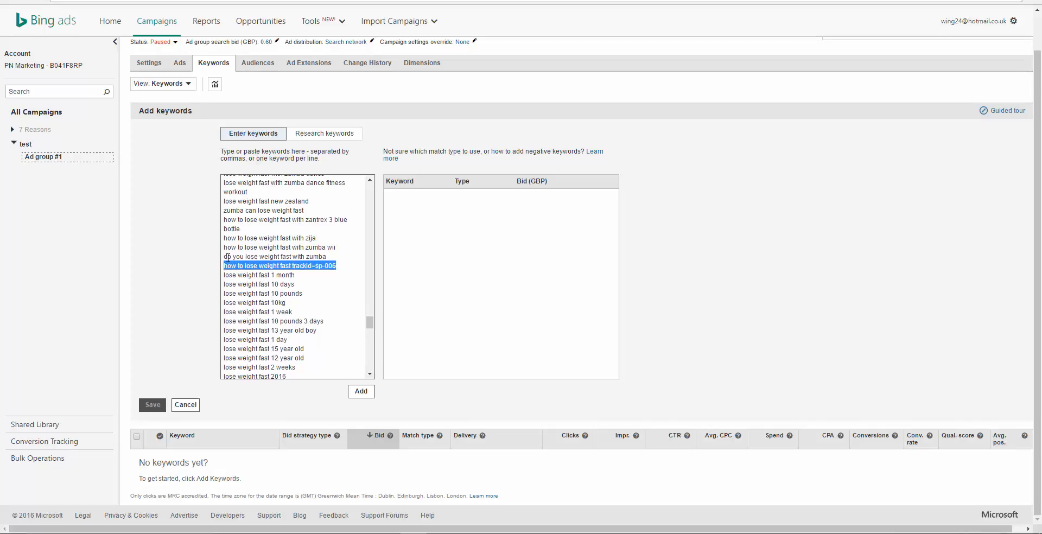
pyautogui.press('BackSpace')
pyautogui.press('BackSpace')
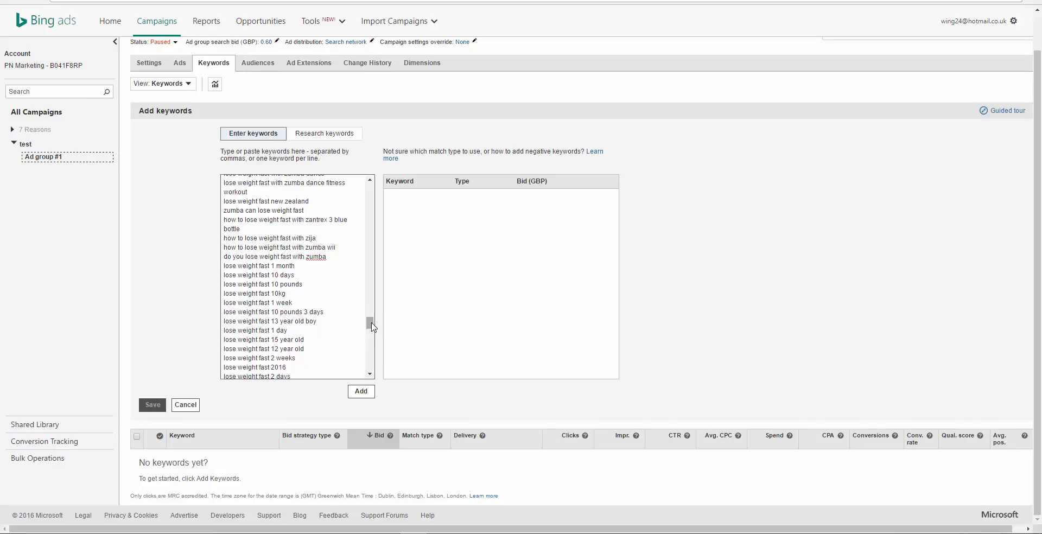
# Step: Check the rest of the pasted keywords and cut the block following "lose weight fast naturally home remedies" down to a short remnant
pyautogui.moveTo(369, 324); pyautogui.dragTo(369, 373)
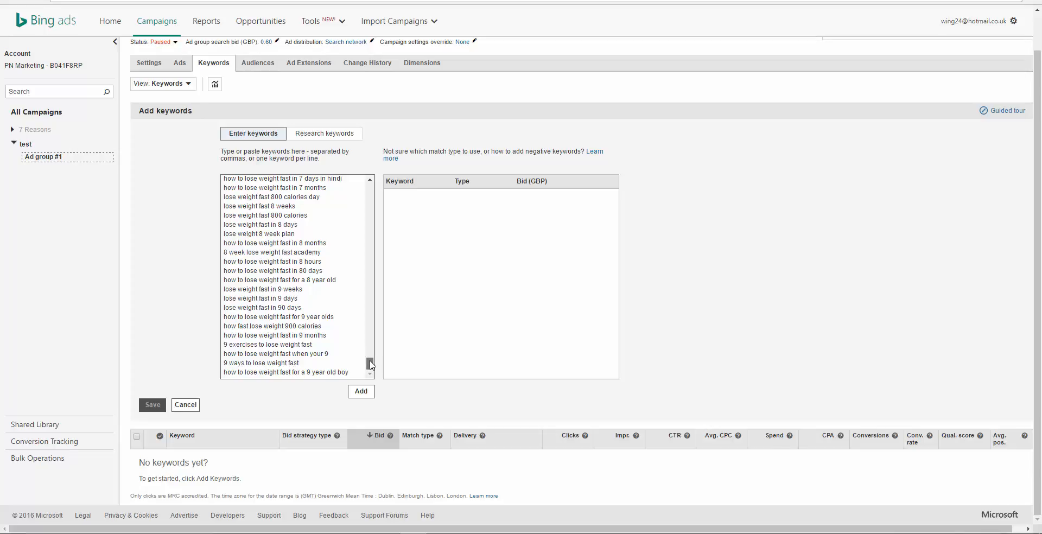
pyautogui.moveTo(371, 364); pyautogui.dragTo(371, 350)
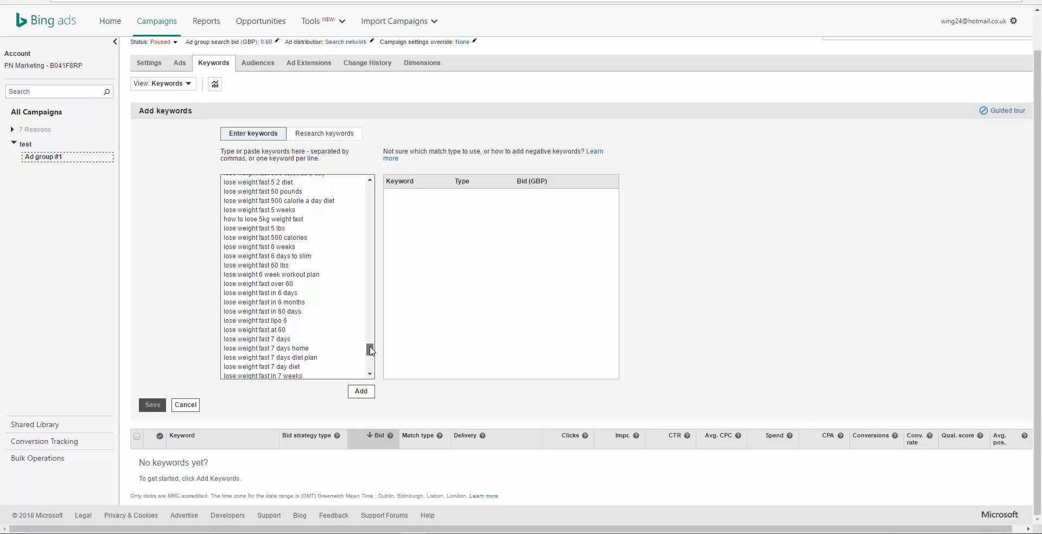
pyautogui.moveTo(371, 350); pyautogui.dragTo(371, 342)
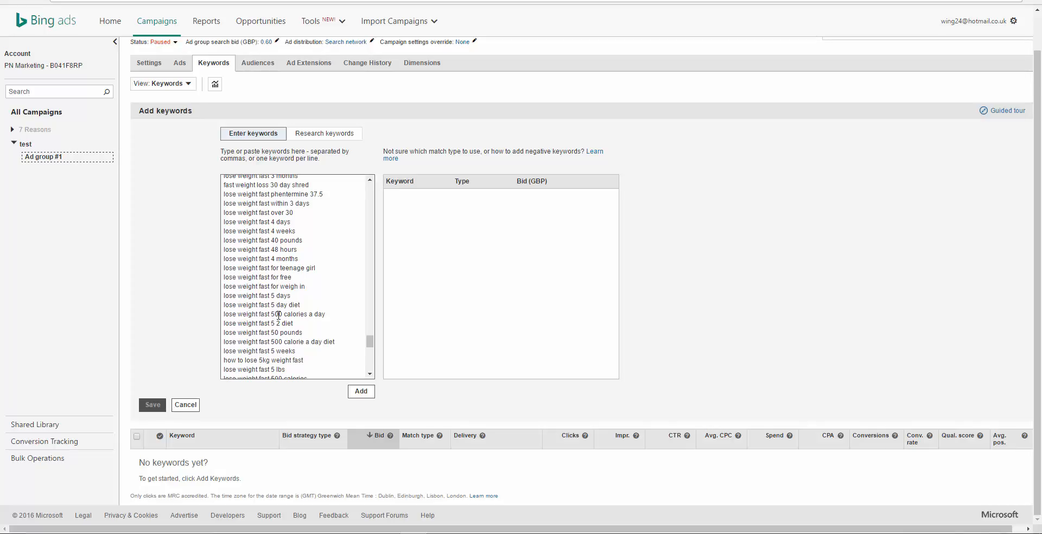
pyautogui.moveTo(372, 343); pyautogui.dragTo(369, 189)
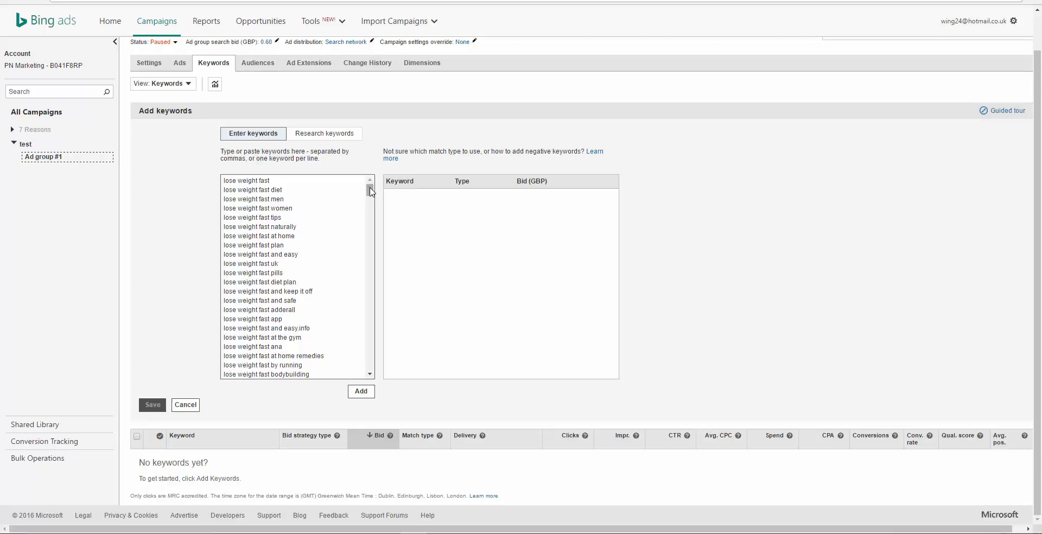
pyautogui.moveTo(371, 191); pyautogui.dragTo(370, 265)
pyautogui.moveTo(228, 191); pyautogui.dragTo(297, 423)
pyautogui.press('Delete')
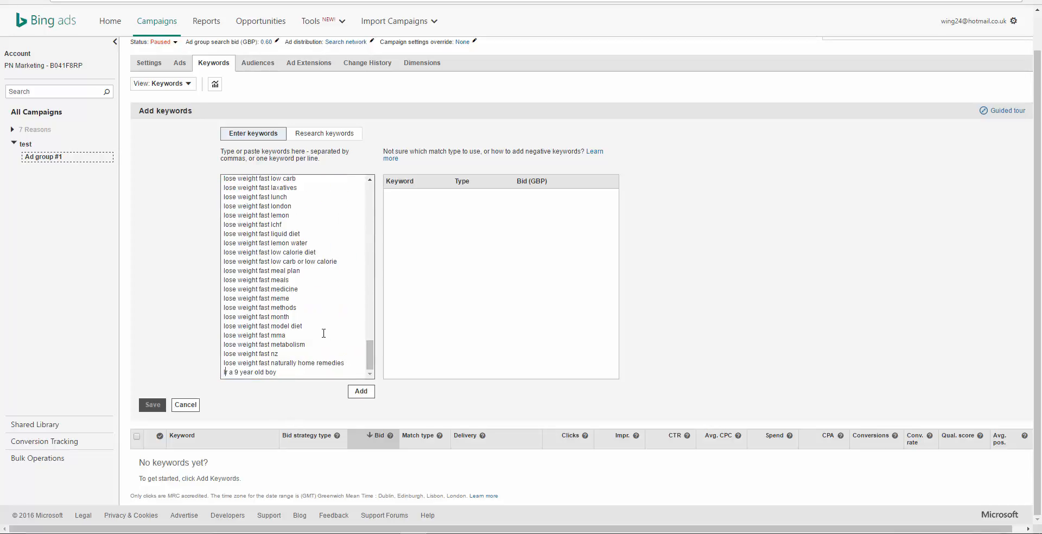
# Step: Shorten the keyword list further by deleting blocks from its end until "lose weight fast drinks" is the last complete keyword
pyautogui.moveTo(370, 355); pyautogui.dragTo(373, 199)
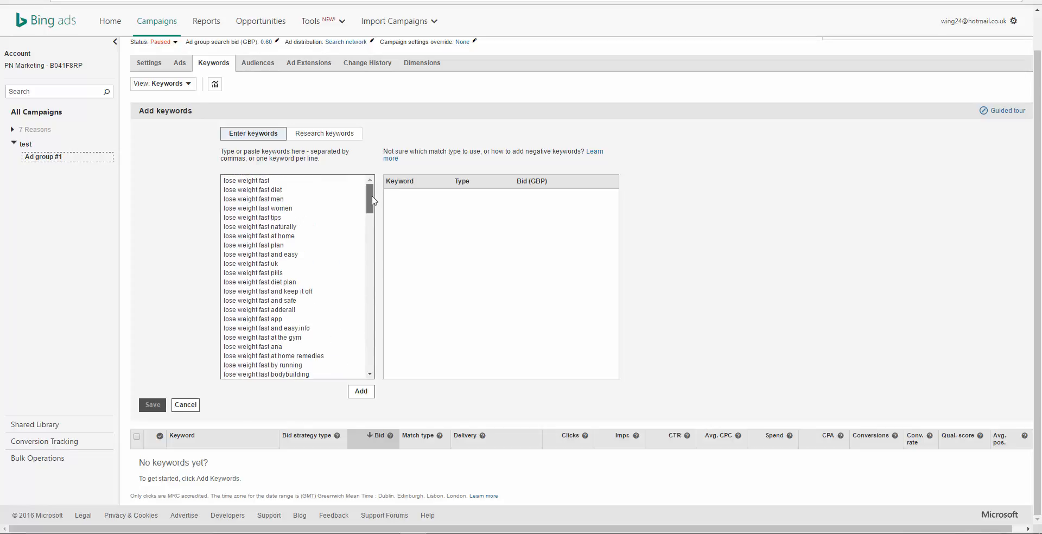
pyautogui.scroll(-20, 242, 196)
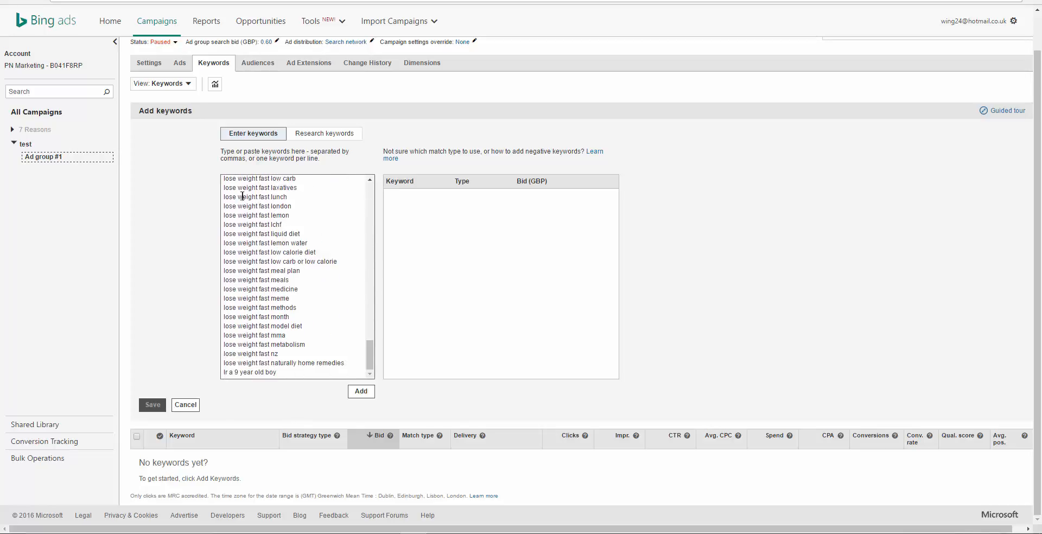
pyautogui.moveTo(242, 197); pyautogui.dragTo(307, 383)
pyautogui.press('Delete')
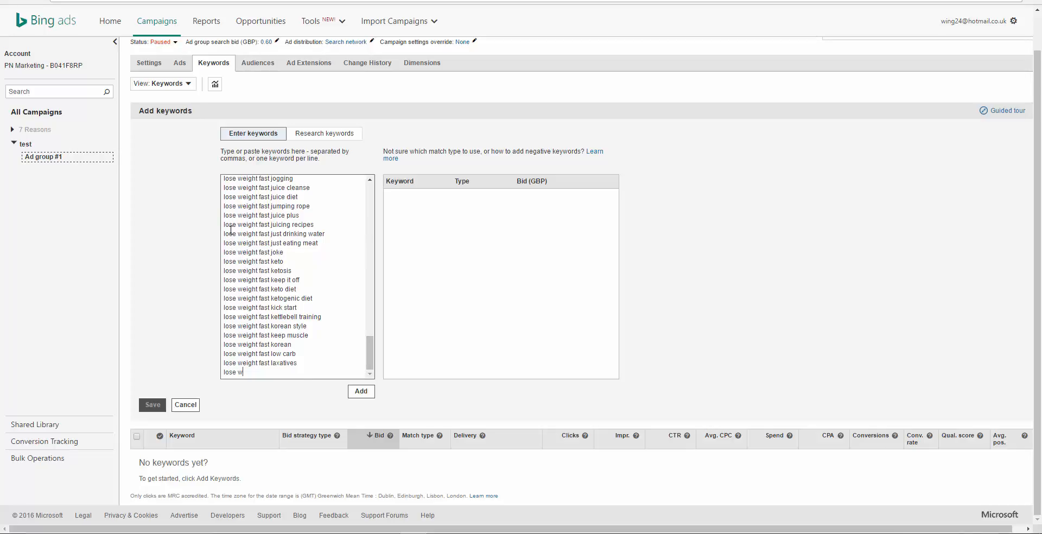
pyautogui.moveTo(231, 230); pyautogui.dragTo(298, 373)
pyautogui.press('Delete')
pyautogui.moveTo(373, 351); pyautogui.dragTo(372, 283)
pyautogui.moveTo(224, 245); pyautogui.dragTo(299, 400)
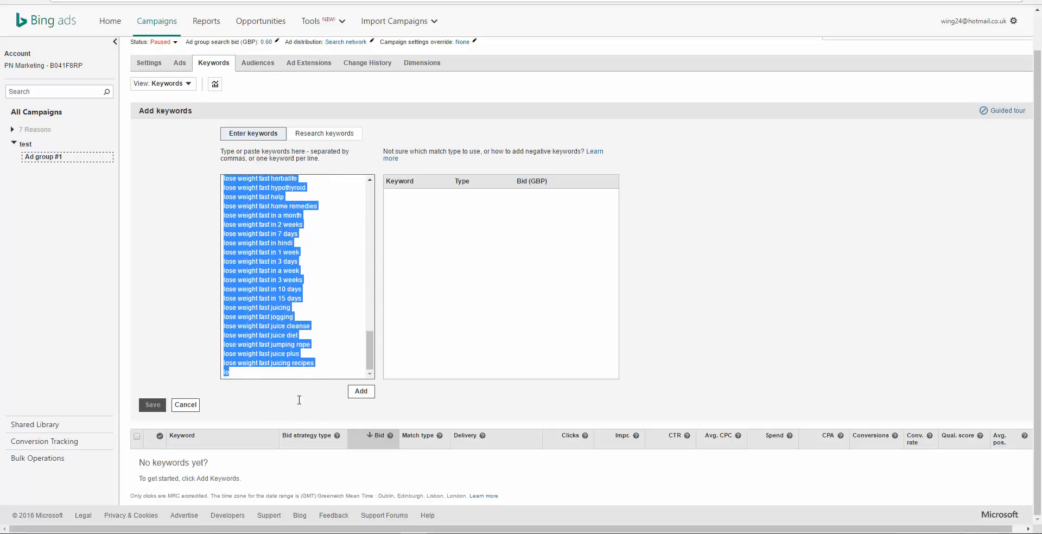
pyautogui.press('Delete')
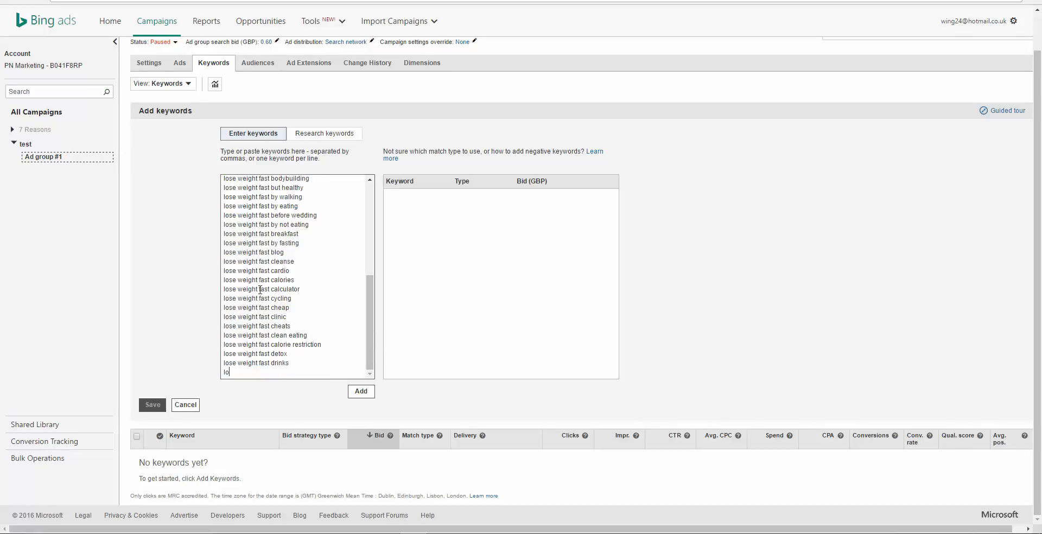
# Step: Delete blocks from the end of the keyword list until "lose weight fast and safe" is the last entry
pyautogui.moveTo(224, 250); pyautogui.dragTo(293, 374)
pyautogui.press('Delete')
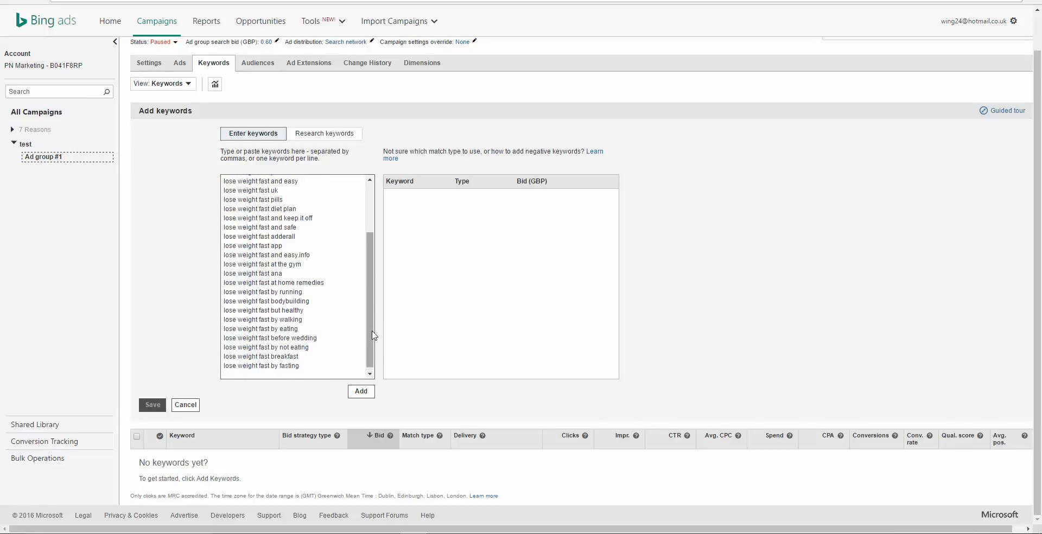
pyautogui.moveTo(224, 236); pyautogui.dragTo(331, 403)
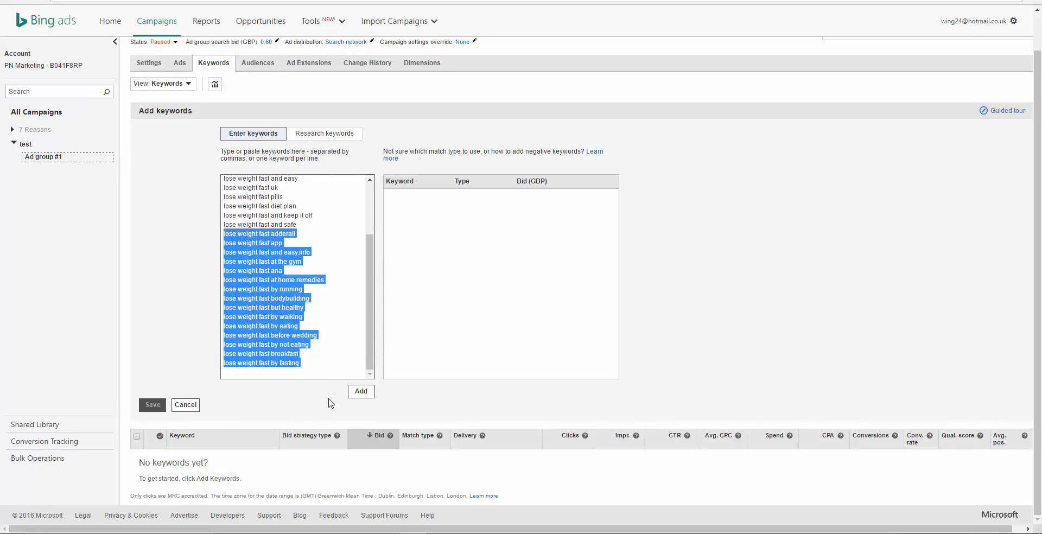
pyautogui.press('Delete')
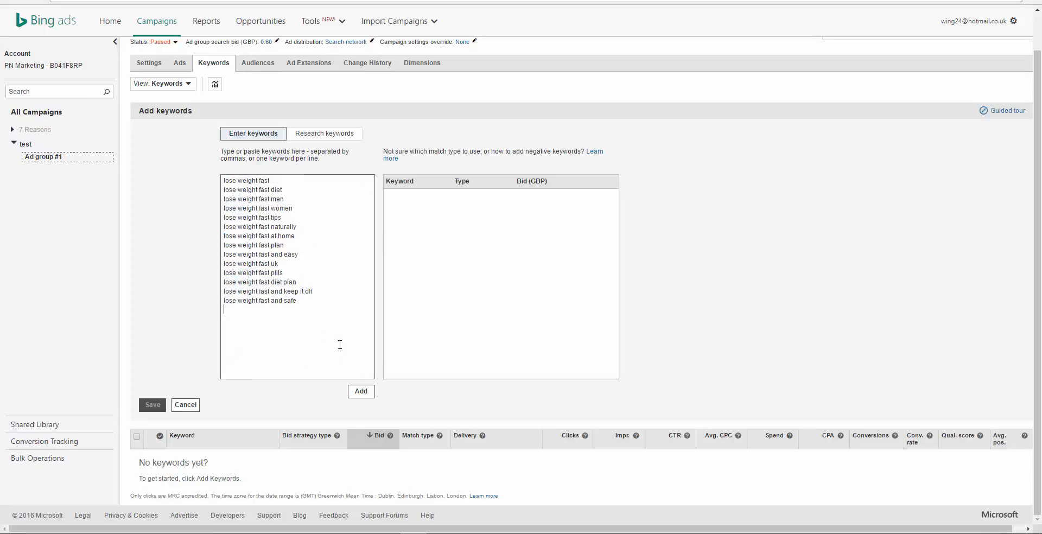
# Step: Copy the whole trimmed keyword list and paste it back over itself in the keyword entry box
pyautogui.click(310, 300)
pyautogui.moveTo(304, 303); pyautogui.dragTo(222, 179)
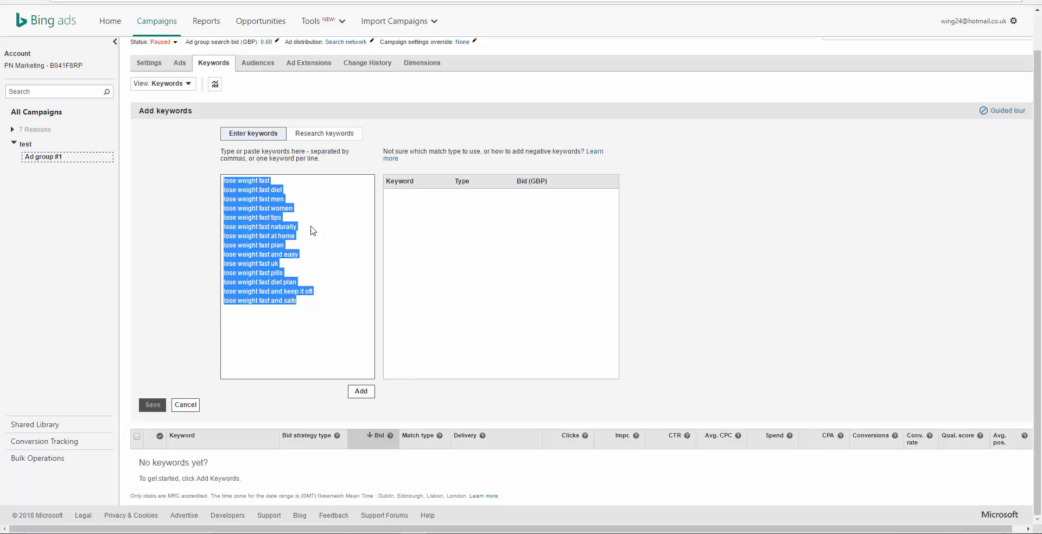
pyautogui.click(324, 255)
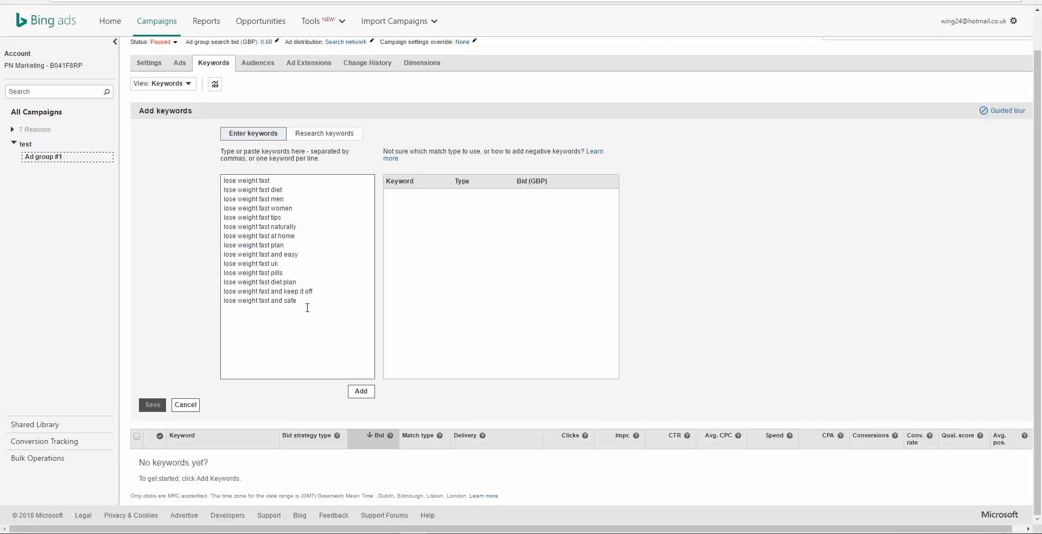
pyautogui.moveTo(303, 300); pyautogui.dragTo(223, 180)
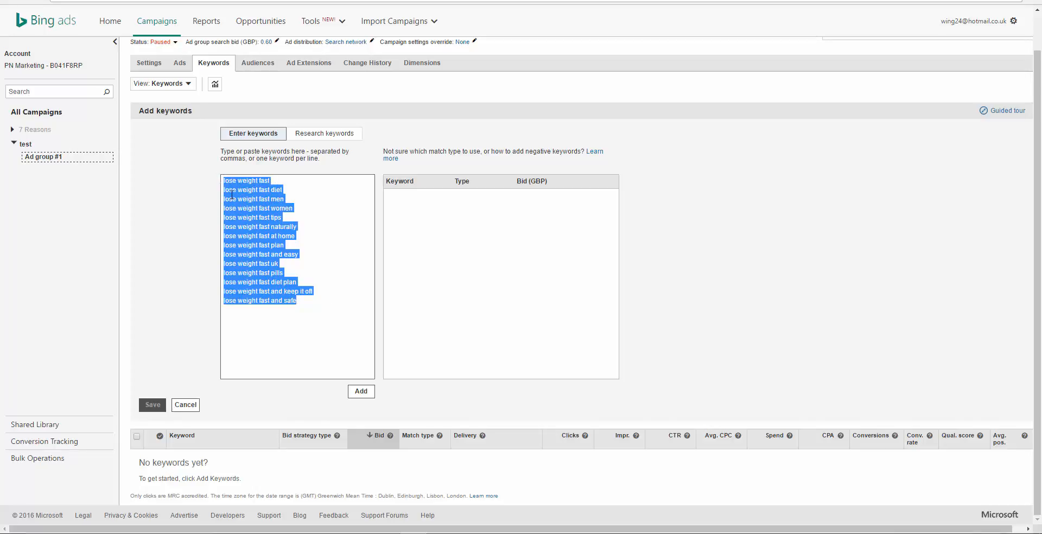
pyautogui.rightClick(231, 199)
pyautogui.click(260, 219)
pyautogui.hotkey('ctrl', 'v')
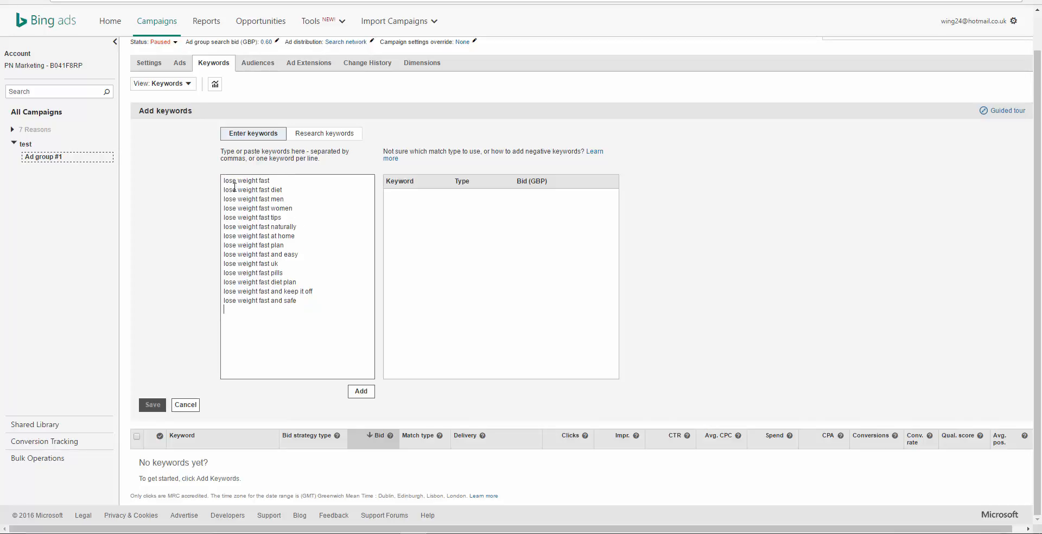
# Step: Try quotation-mark and square-bracket match-type notation on the keyword "lose weight fast"
pyautogui.click(279, 182)
pyautogui.moveTo(272, 180); pyautogui.dragTo(221, 180)
pyautogui.click(283, 190)
pyautogui.write('"')
pyautogui.press('BackSpace')
pyautogui.write('[')
pyautogui.press('BackSpace')
pyautogui.write('[')
# Step: Copy all the trimmed keywords from "lose weight fast" to "lose weight fast and safe"
pyautogui.moveTo(300, 303); pyautogui.dragTo(225, 186)
pyautogui.rightClick(230, 192)
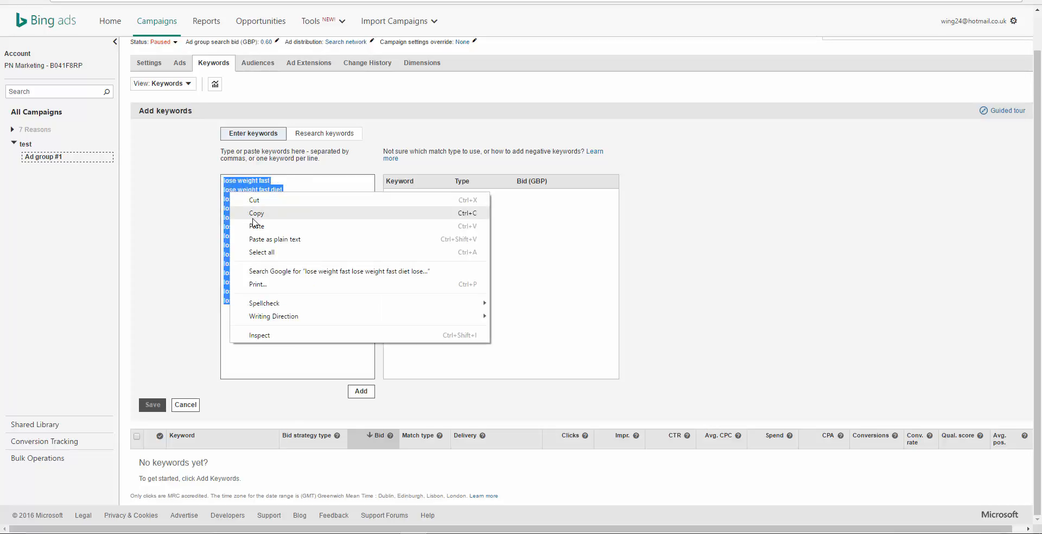
pyautogui.click(255, 218)
# Step: Switch to the Google results for "mikes marketing tools" and open the AdWords Wrapper on the official Mike's Marketing Tools site
pyautogui.hotkey('ctrl', 'Tab')
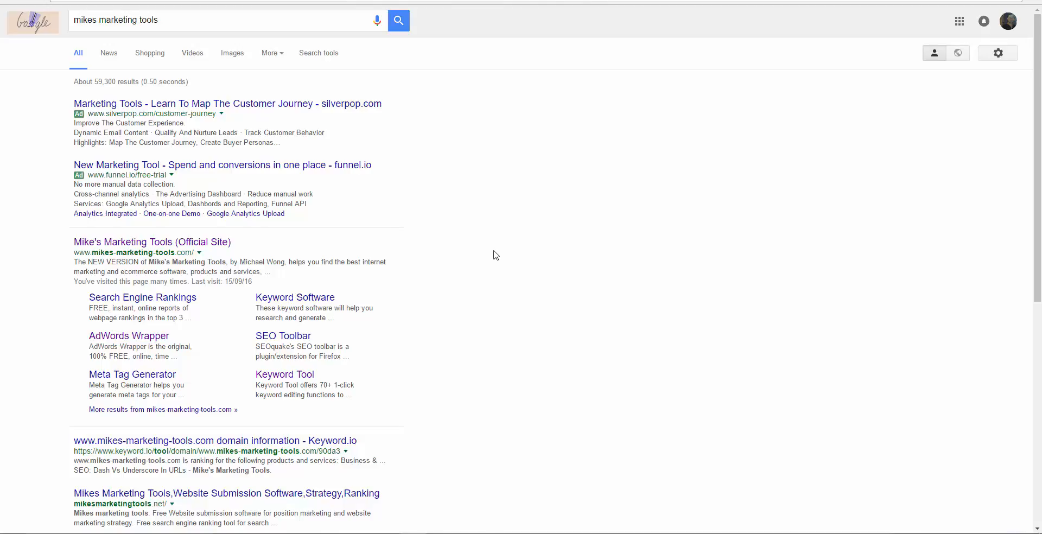
pyautogui.scroll(-1, 496, 255)
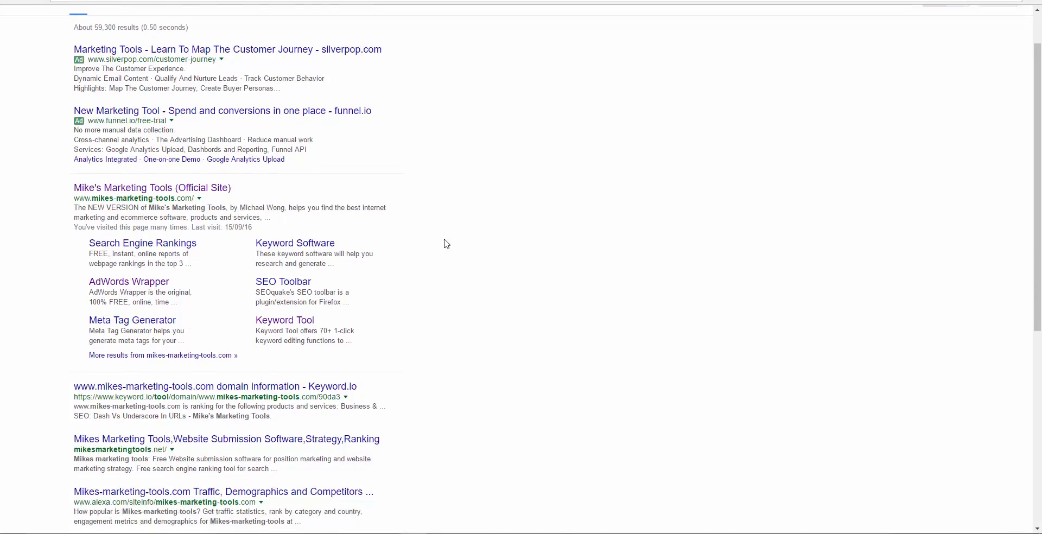
pyautogui.scroll(1, 395, 211)
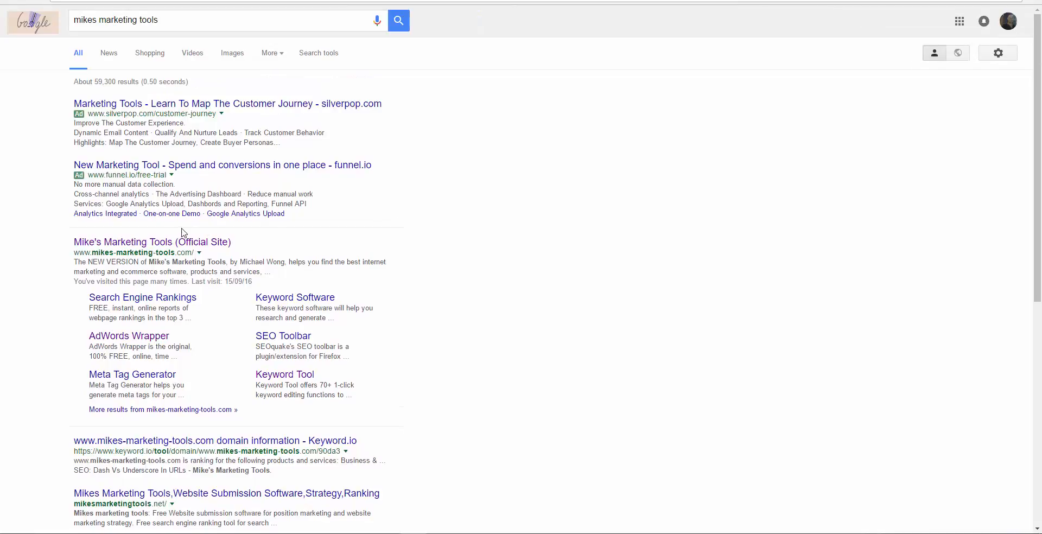
pyautogui.click(142, 242)
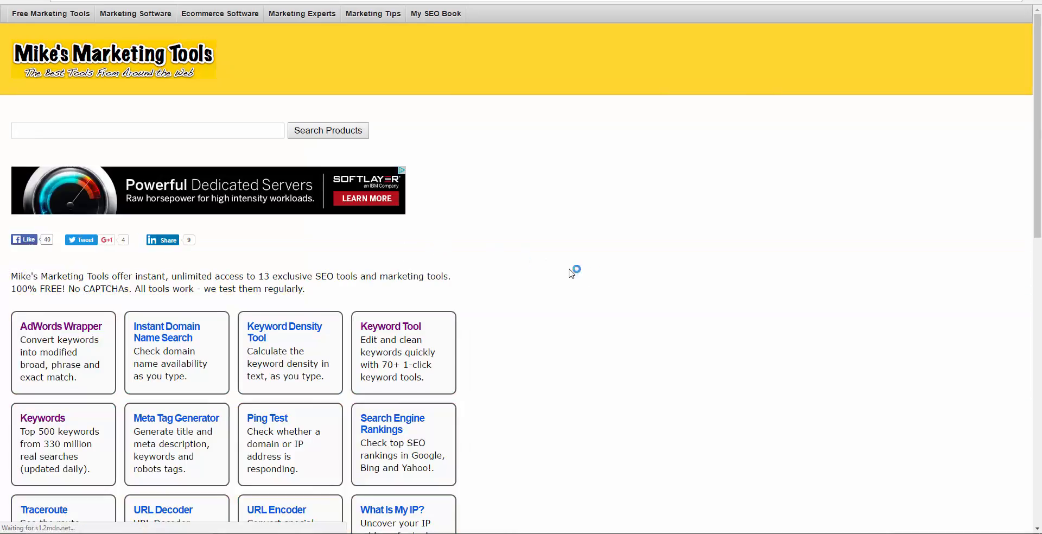
pyautogui.scroll(-5, 605, 270)
pyautogui.scroll(3, 605, 270)
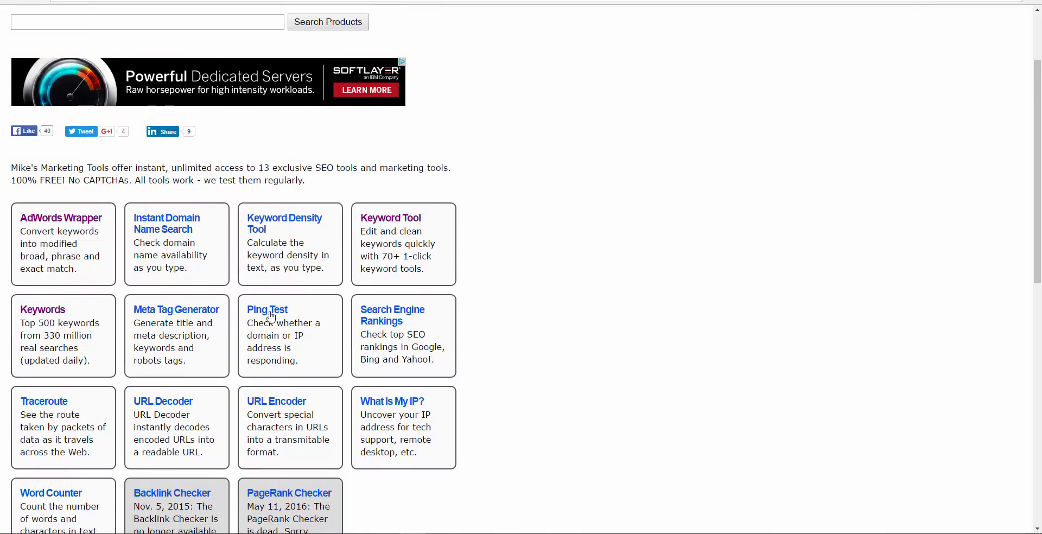
pyautogui.click(58, 219)
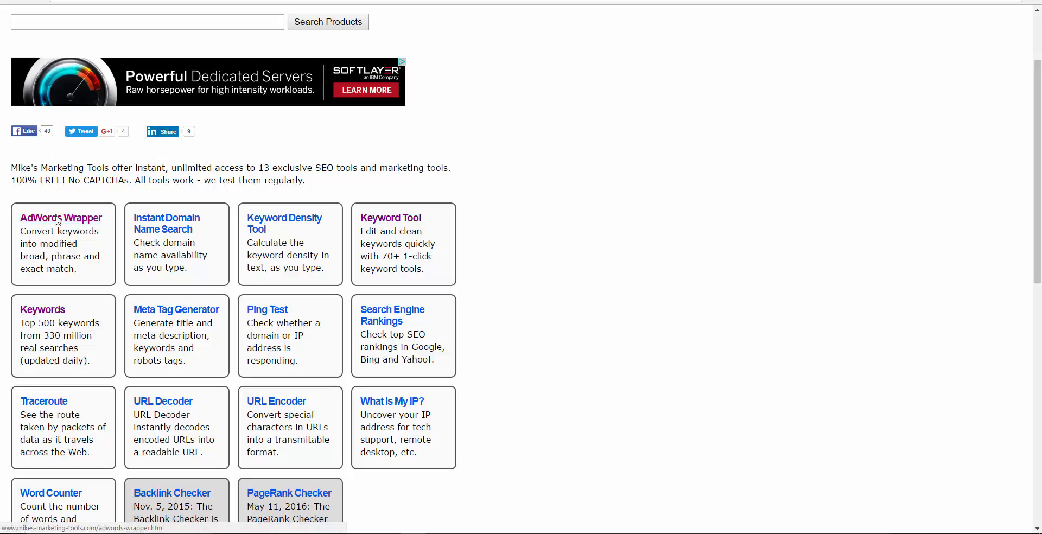
# Step: Paste the copied keywords into the AdWords Wrapper and wrap them, leaving the optional settings off
pyautogui.scroll(-4, 526, 286)
pyautogui.scroll(-6, 527, 286)
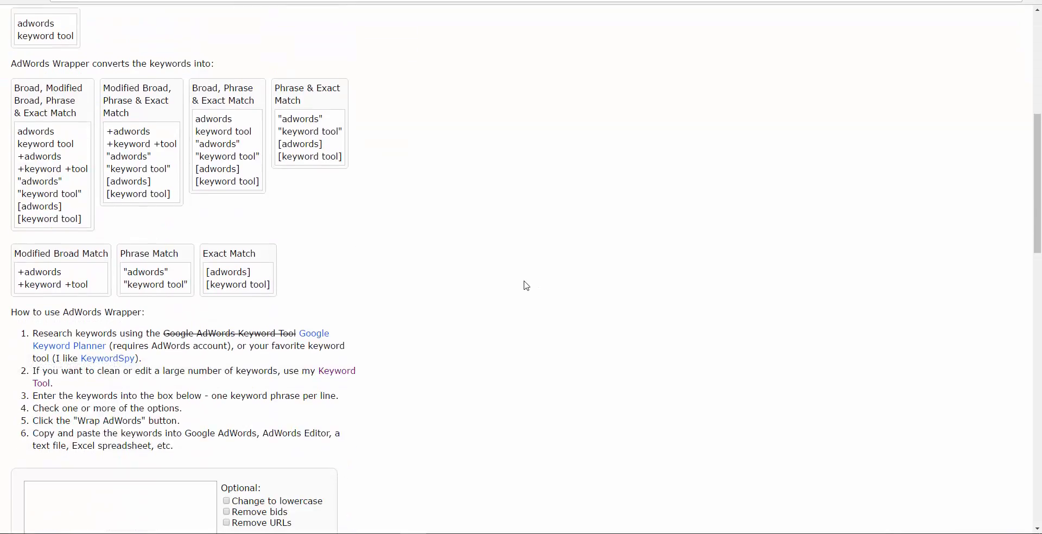
pyautogui.scroll(3, 526, 286)
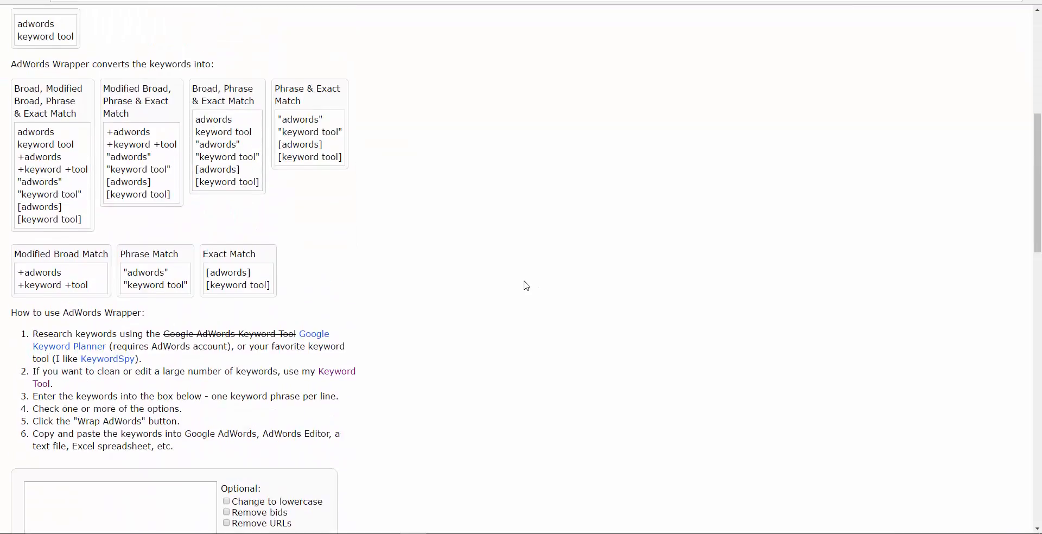
pyautogui.scroll(2, 526, 285)
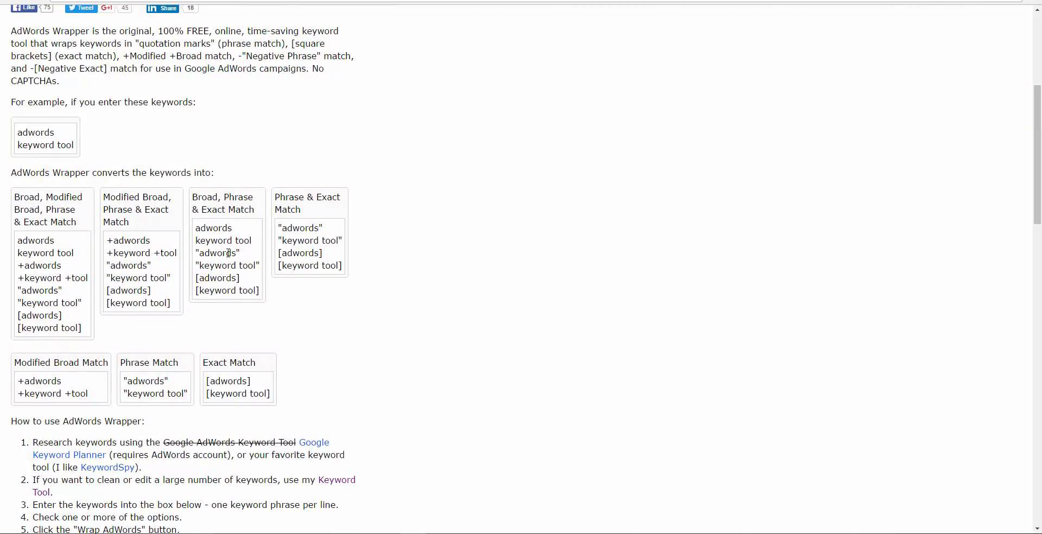
pyautogui.scroll(-2, 160, 275)
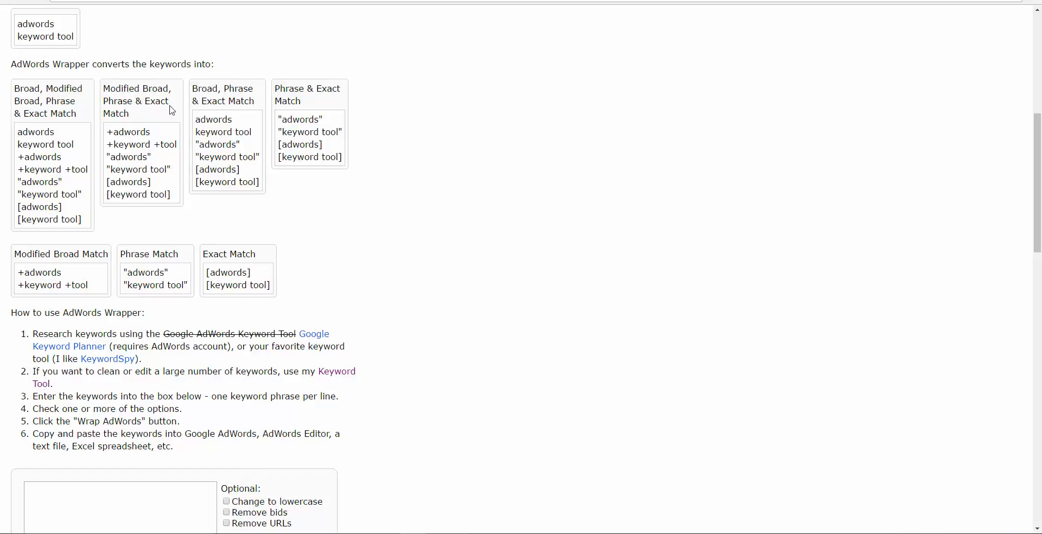
pyautogui.scroll(-3, 453, 291)
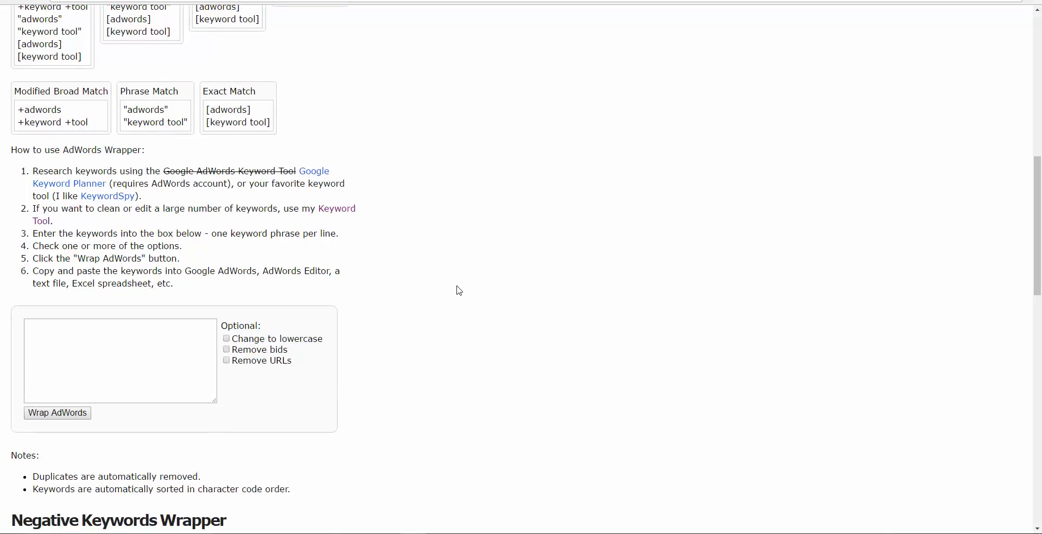
pyautogui.scroll(-1, 459, 291)
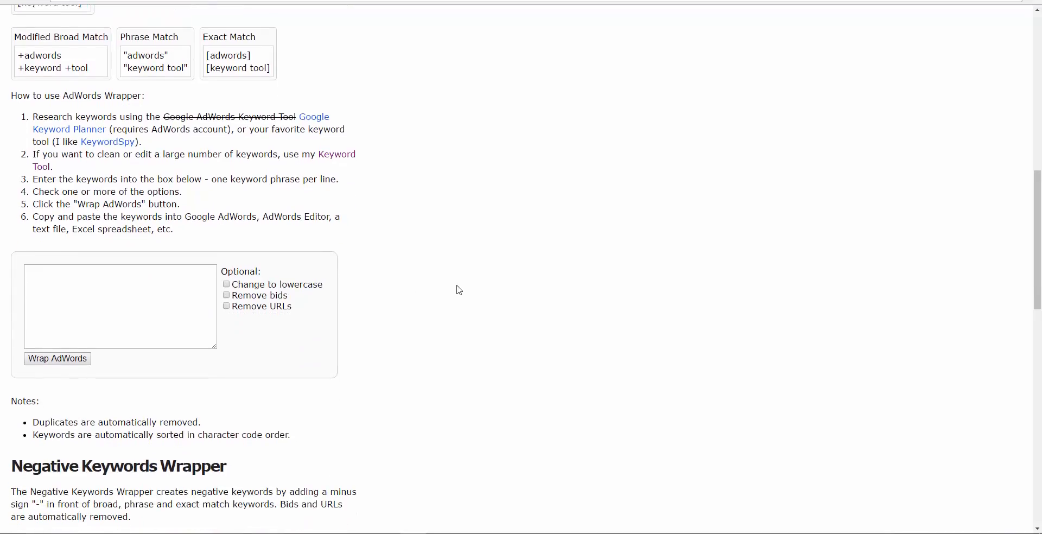
pyautogui.click(43, 269)
pyautogui.rightClick(39, 271)
pyautogui.click(78, 331)
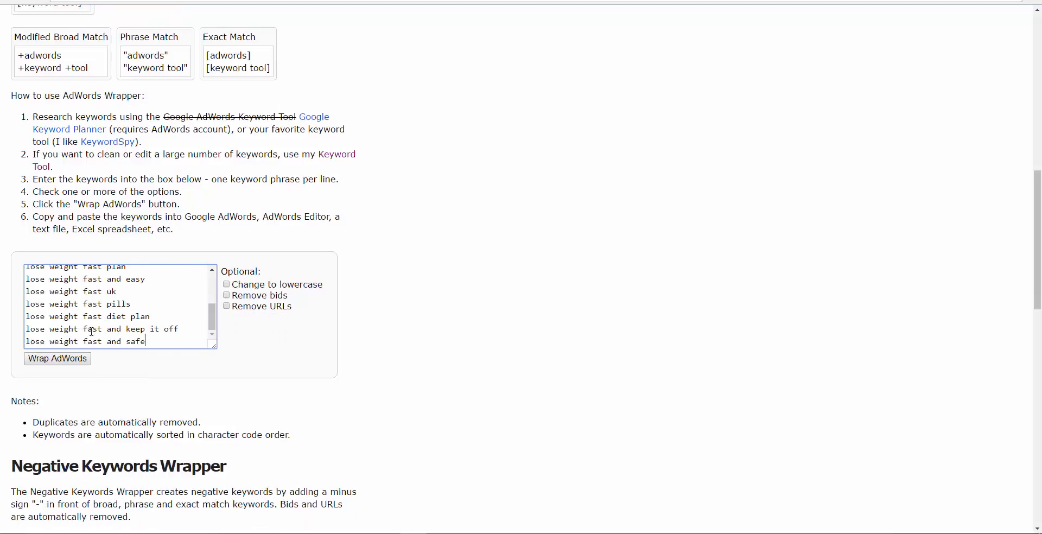
pyautogui.click(57, 359)
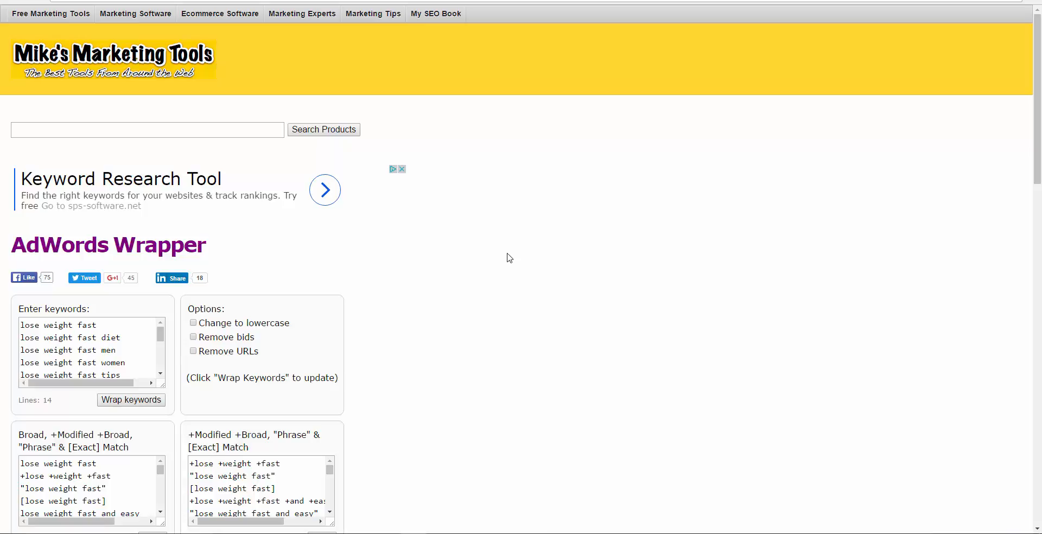
# Step: Examine the original keywords and the wrapped lists for the different broad, modified broad, phrase and exact match combinations
pyautogui.scroll(-3, 510, 258)
pyautogui.scroll(-2, 506, 258)
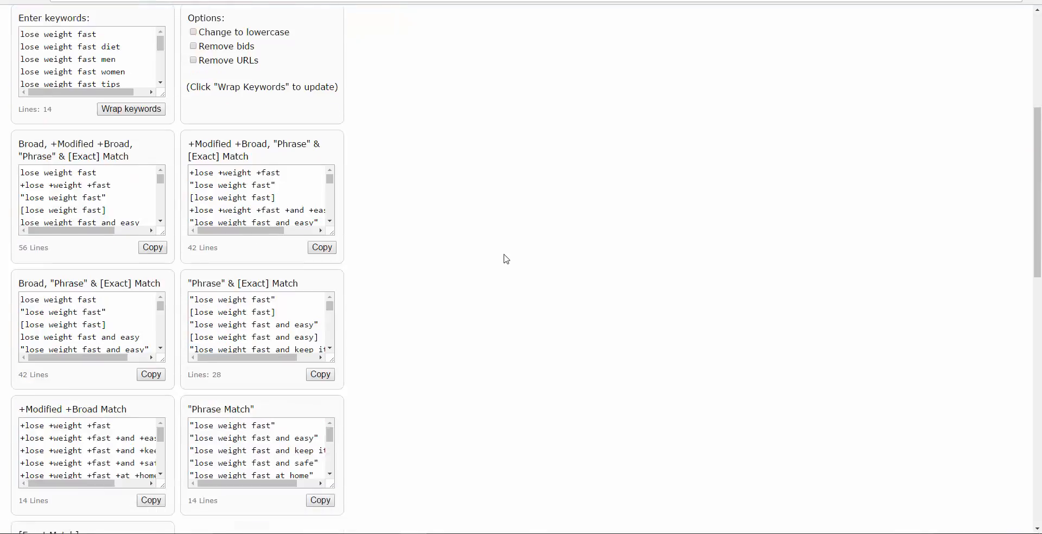
pyautogui.scroll(-6, 506, 259)
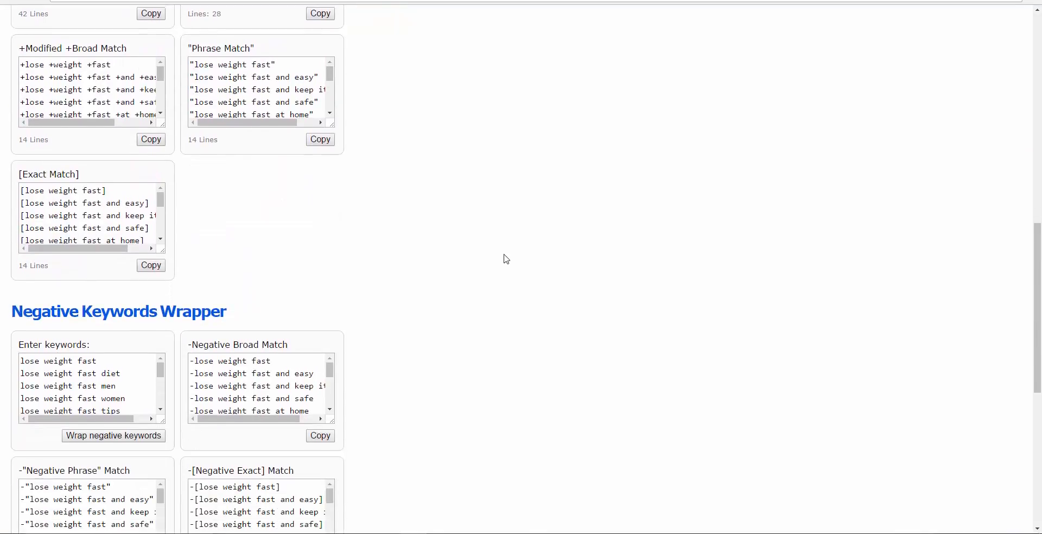
pyautogui.scroll(-6, 506, 259)
pyautogui.scroll(10, 507, 258)
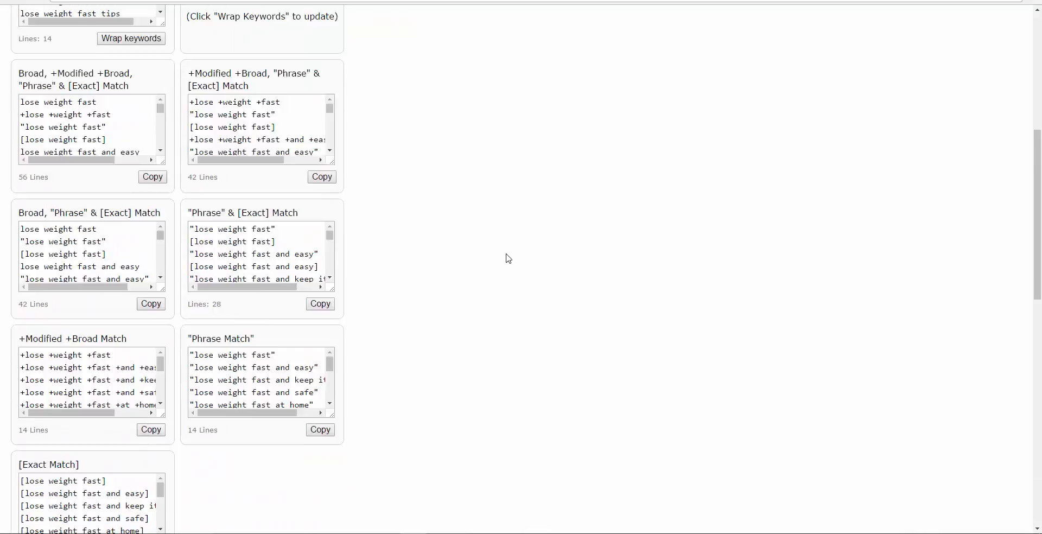
pyautogui.scroll(4, 508, 258)
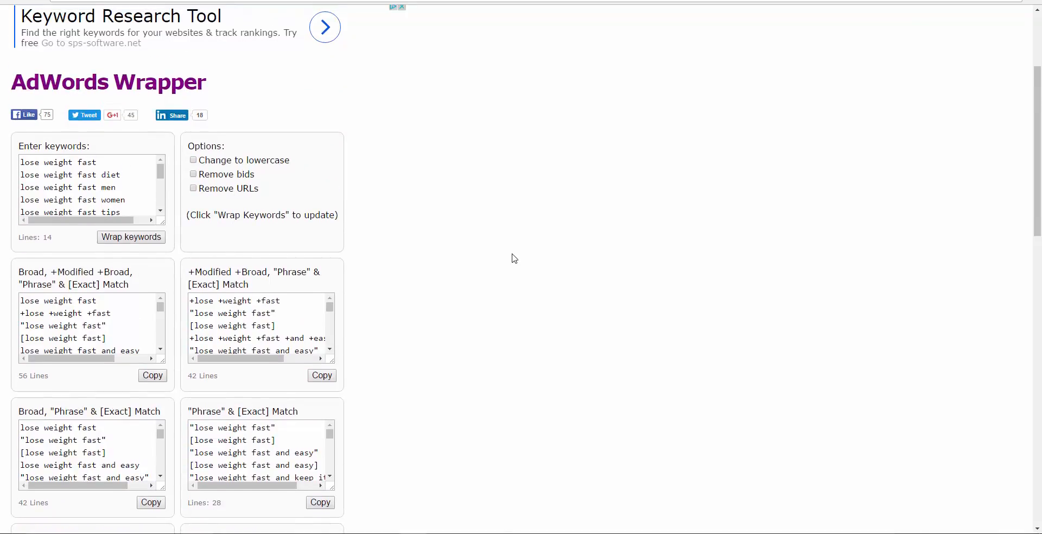
pyautogui.scroll(-1, 507, 256)
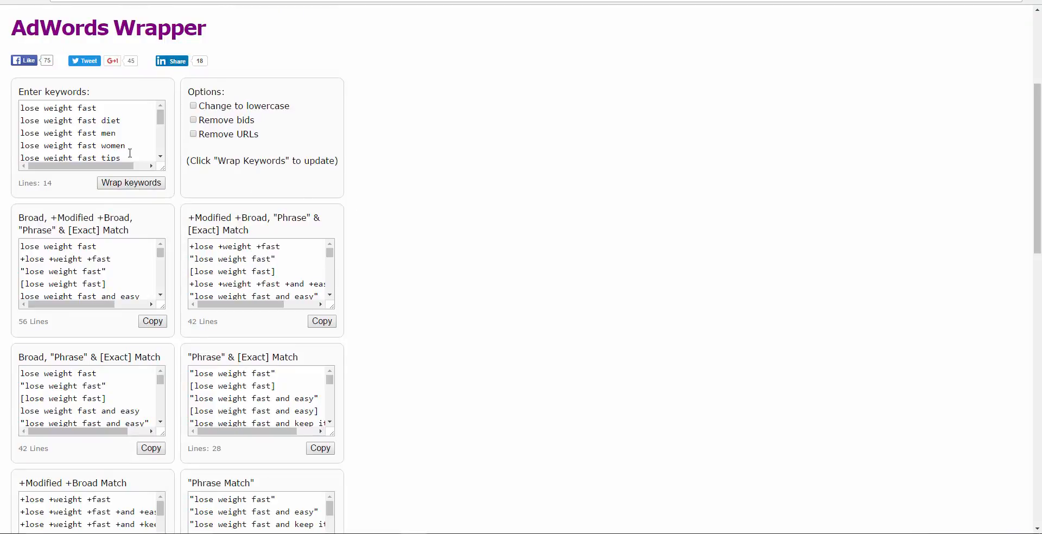
pyautogui.moveTo(35, 107); pyautogui.dragTo(118, 170)
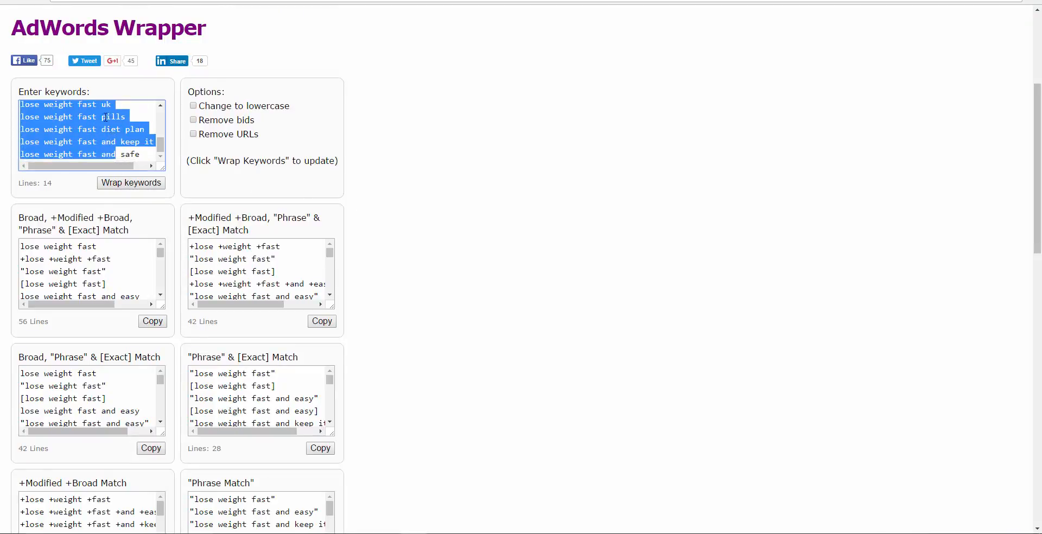
pyautogui.click(147, 153)
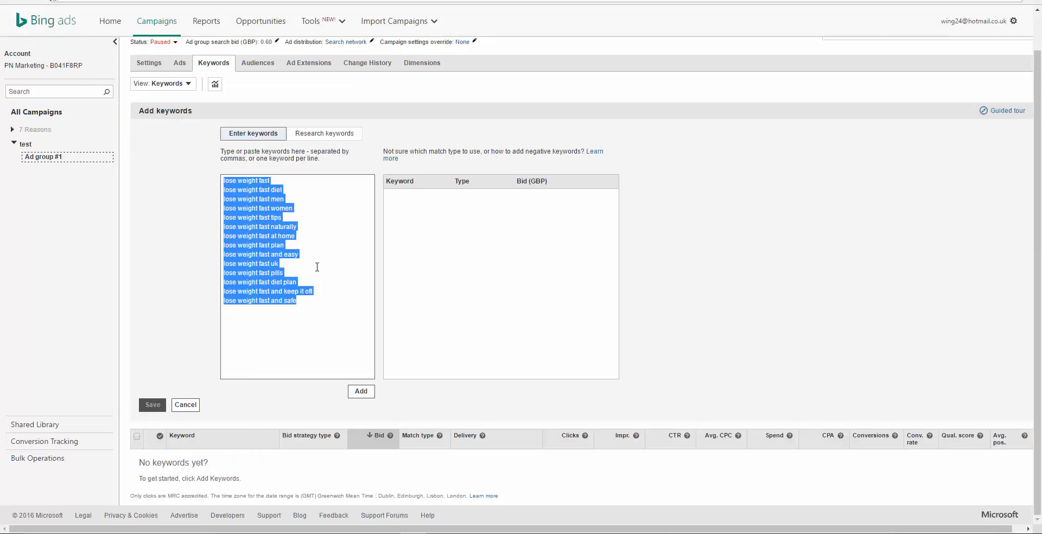
pyautogui.click(318, 261)
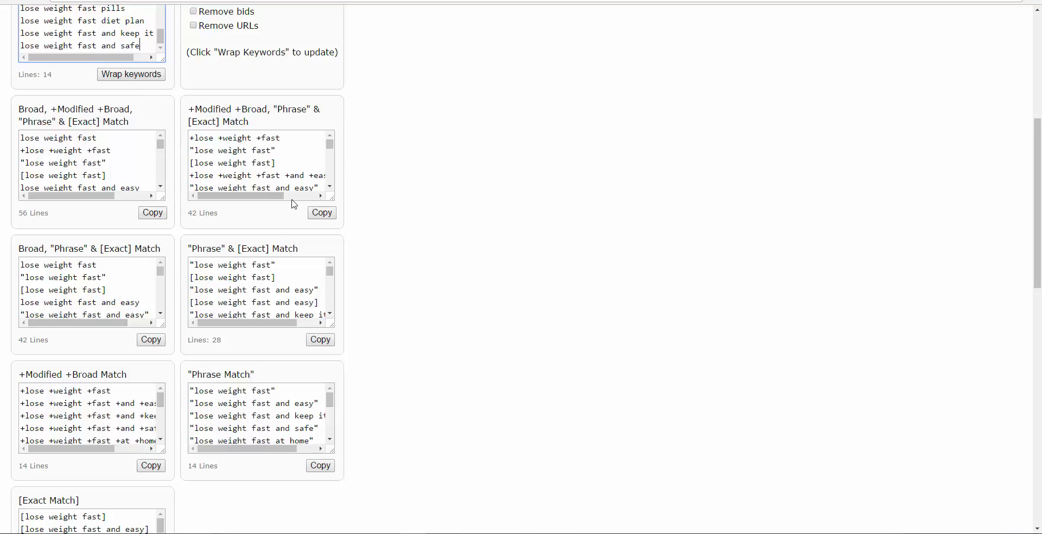
pyautogui.scroll(-3, 332, 304)
pyautogui.scroll(-2, 465, 294)
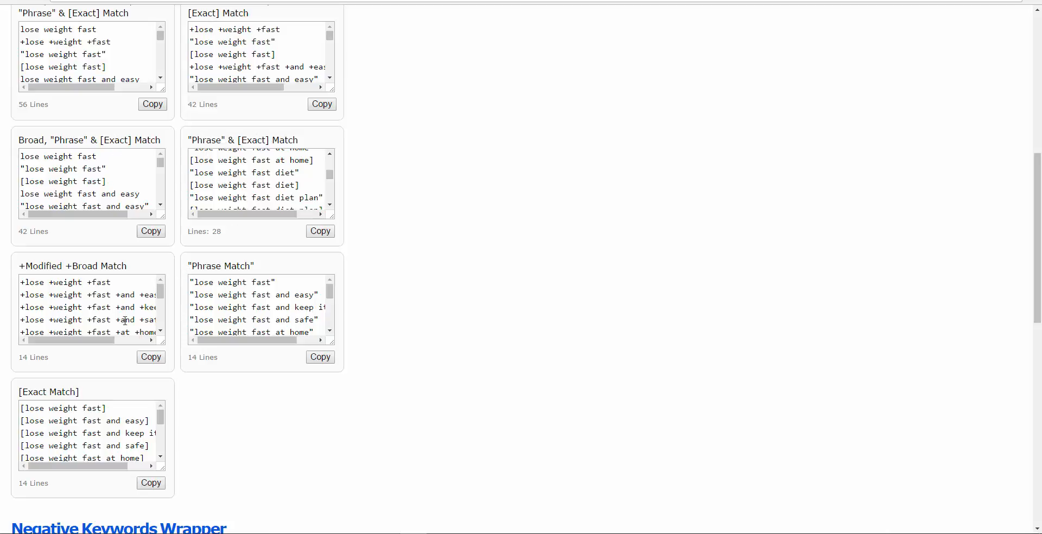
pyautogui.scroll(-3, 233, 300)
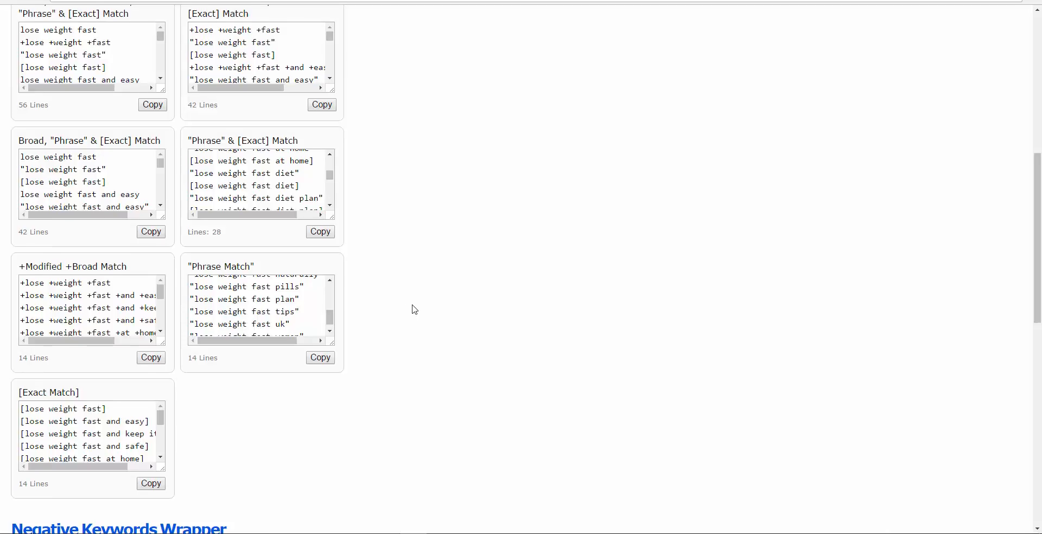
pyautogui.scroll(1, 414, 305)
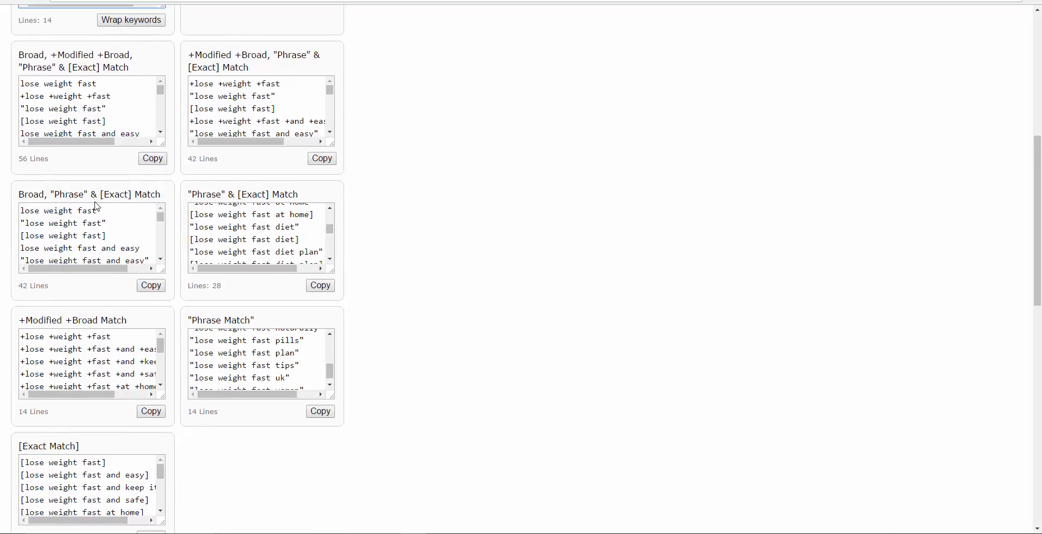
# Step: Copy the complete wrapped keyword list under Broad, "Phrase" & [Exact] Match
pyautogui.click(146, 285)
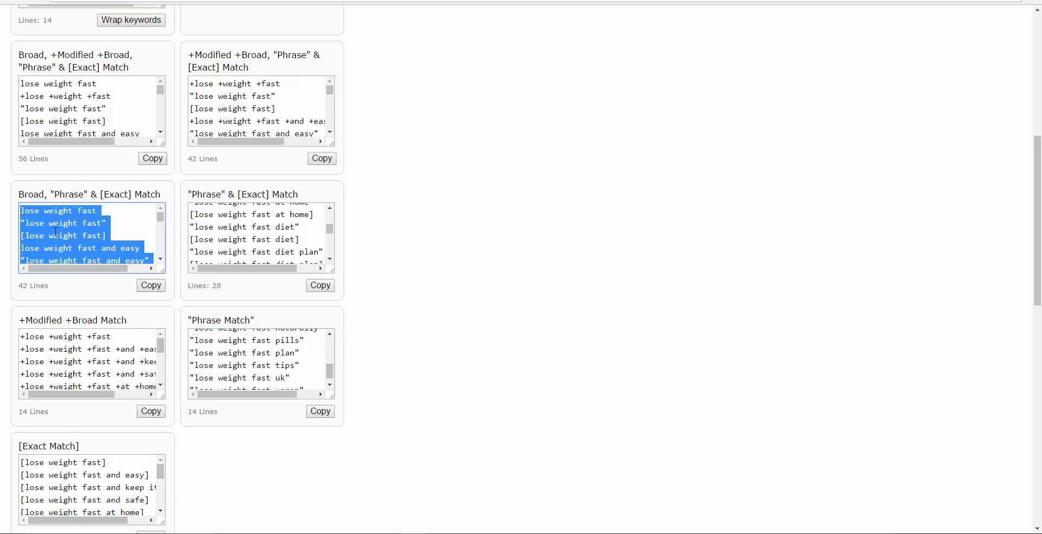
pyautogui.rightClick(56, 232)
pyautogui.click(84, 250)
# Step: Switch to Bing Ads, replace the plain keywords being entered with the copied wrapped list, and save them to the ad group
pyautogui.hotkey('ctrl', 'Tab')
pyautogui.moveTo(301, 304); pyautogui.dragTo(224, 180)
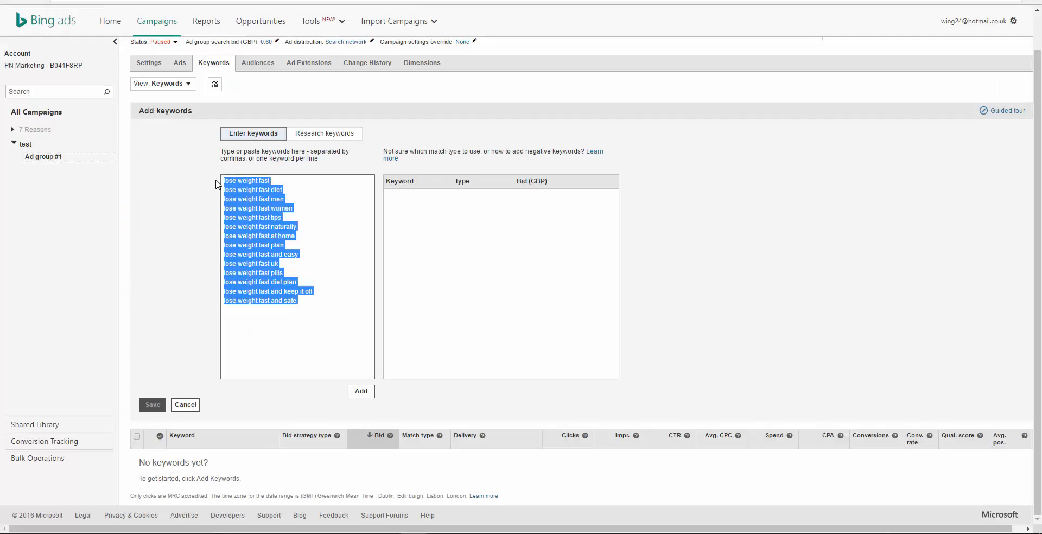
pyautogui.rightClick(242, 195)
pyautogui.click(254, 230)
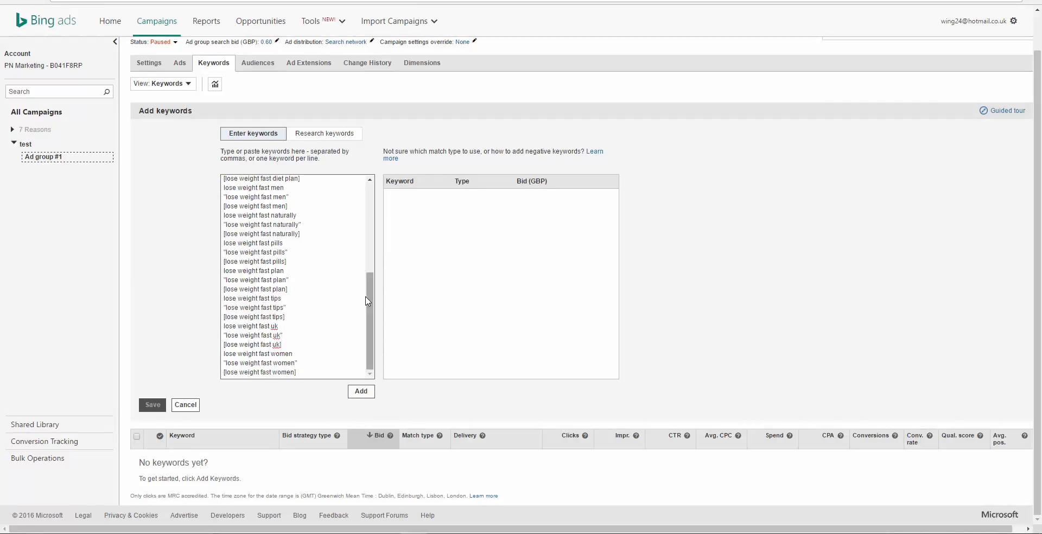
pyautogui.moveTo(369, 297); pyautogui.dragTo(372, 206)
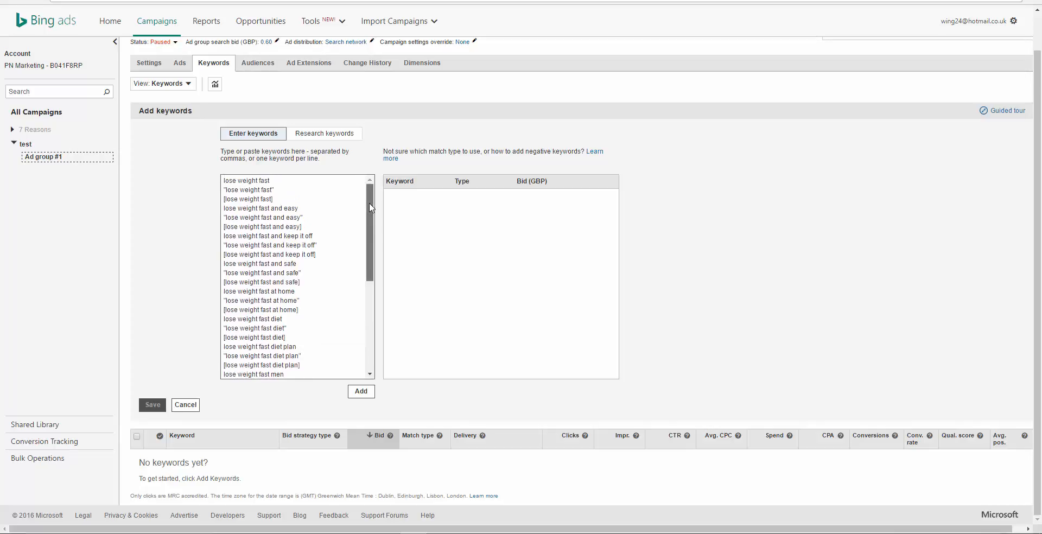
pyautogui.scroll(-5, 367, 266)
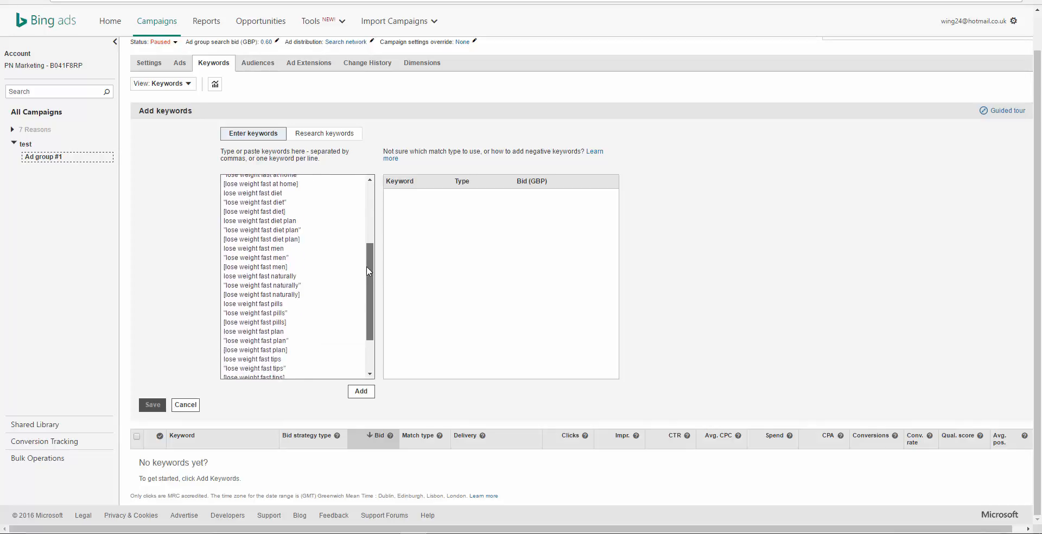
pyautogui.click(361, 392)
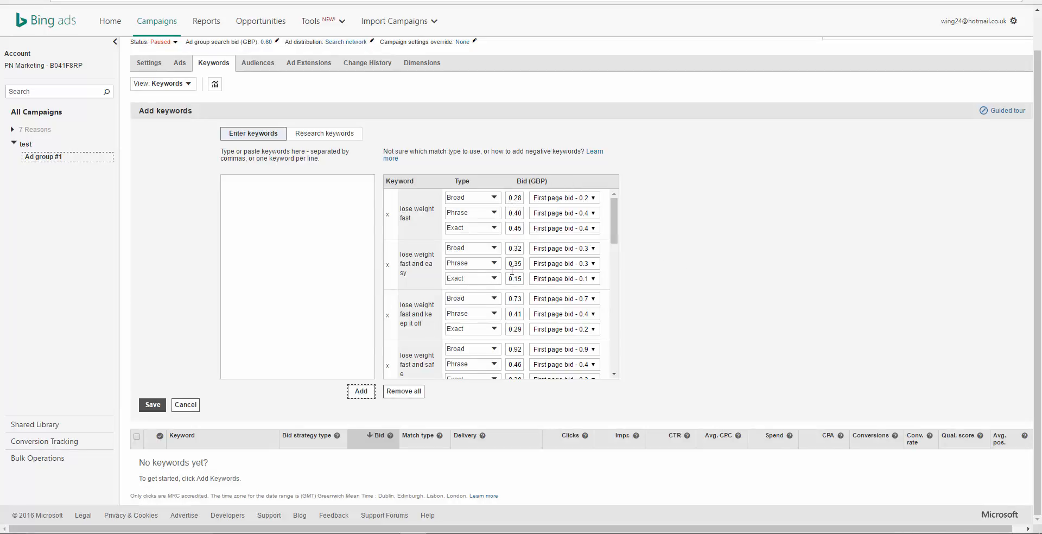
pyautogui.click(152, 405)
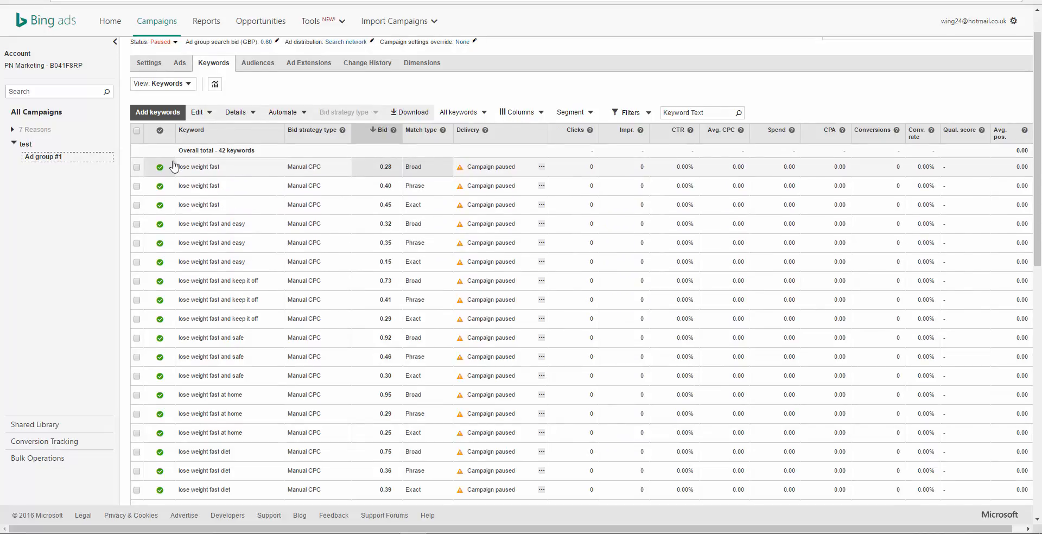
# Step: Set the current bids of all keywords in the ad group to 0.80 GBP
pyautogui.click(136, 132)
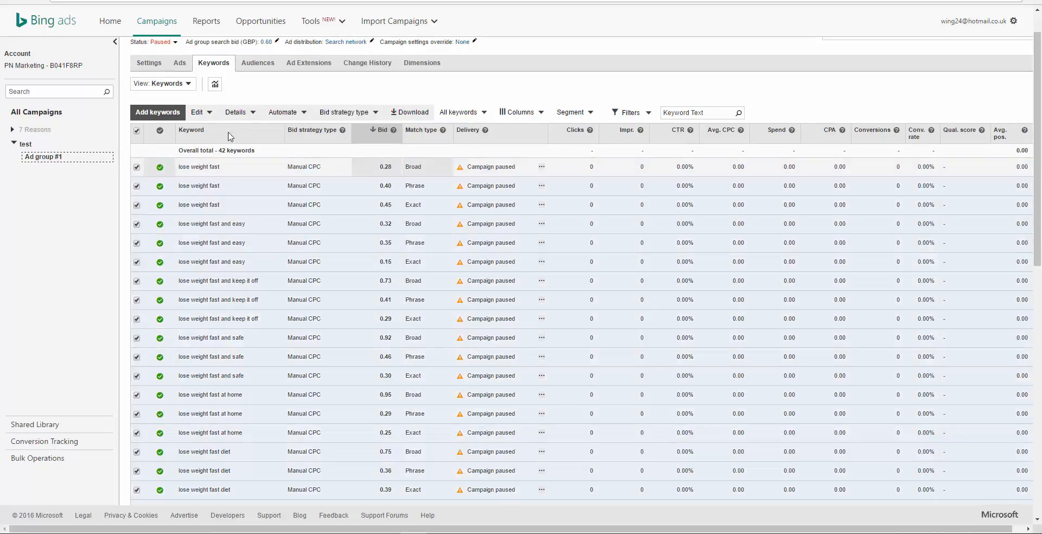
pyautogui.click(202, 113)
pyautogui.click(231, 181)
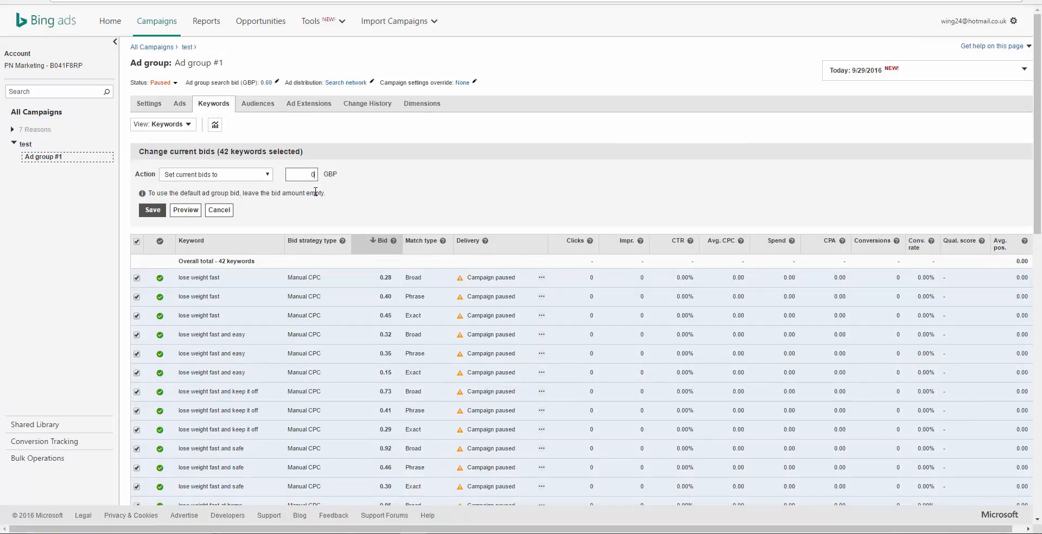
pyautogui.write('0.60')
pyautogui.press('BackSpace')
pyautogui.click(154, 211)
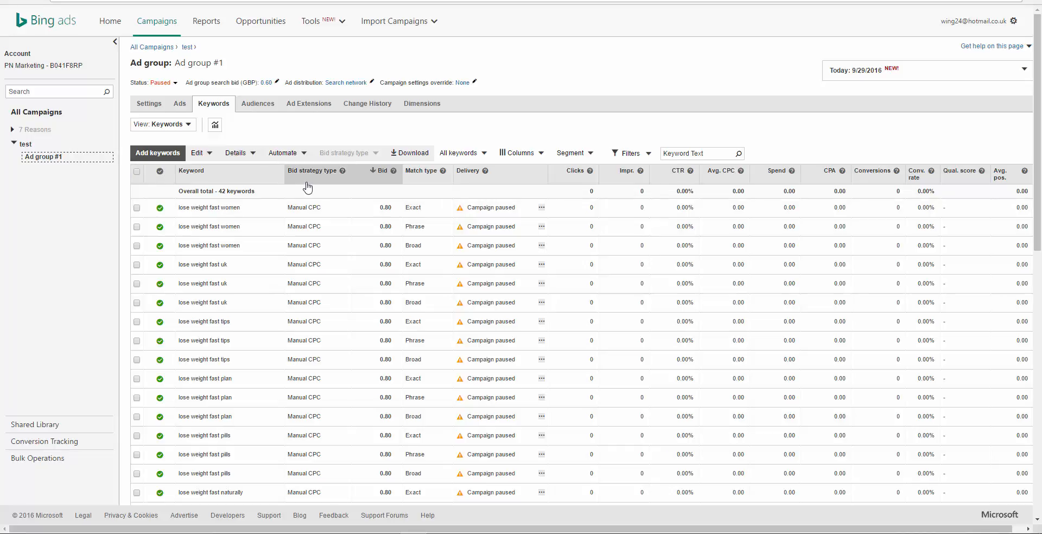
# Step: Sort the ad group's keywords by bid in both directions, ending in ascending order
pyautogui.click(383, 171)
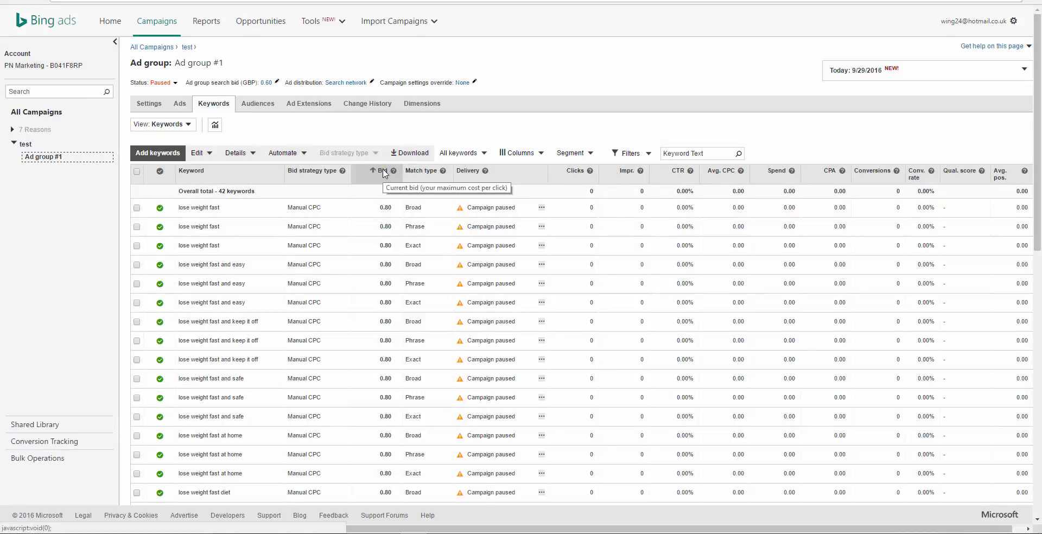
pyautogui.click(383, 171)
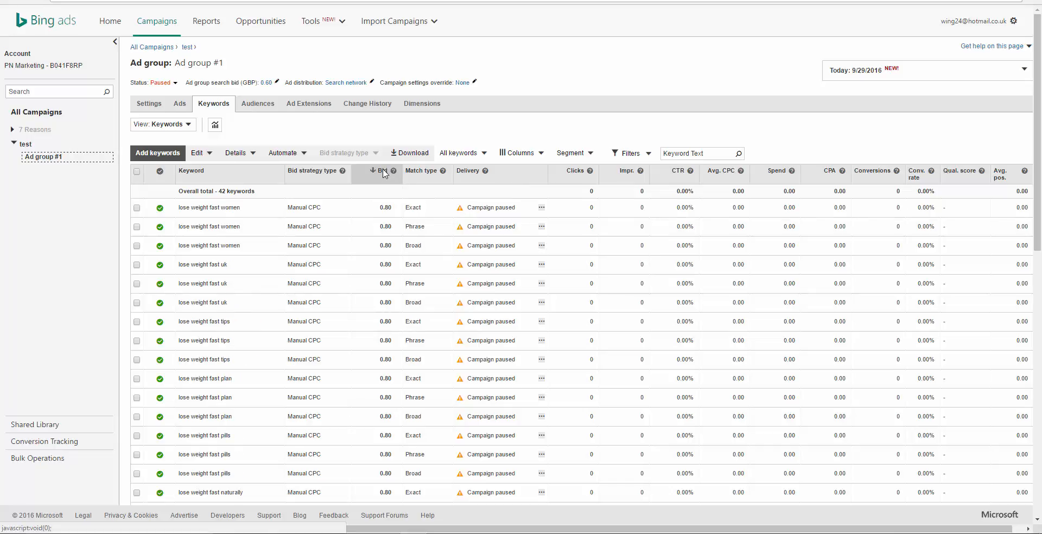
pyautogui.click(383, 172)
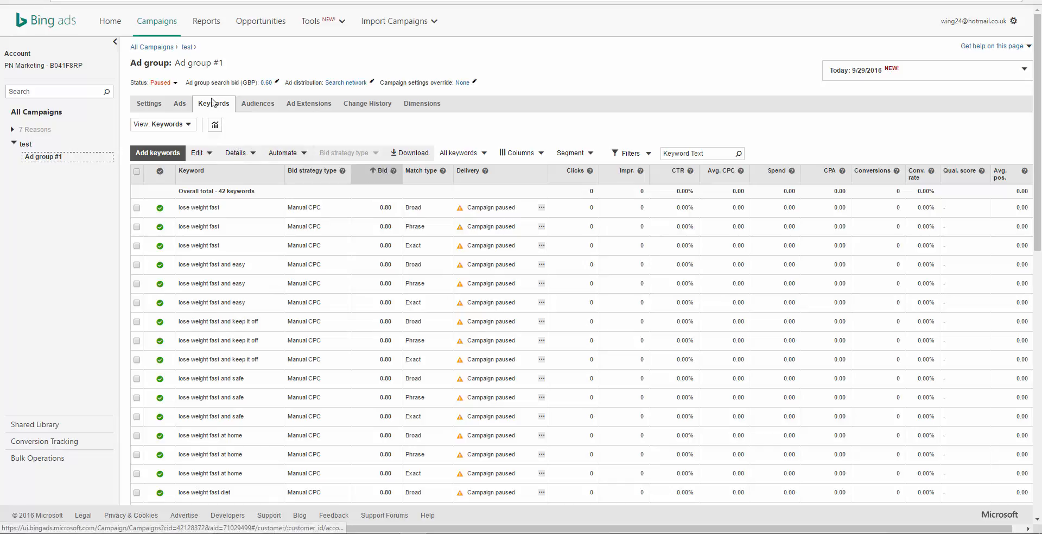
# Step: Return to the list of all campaigns and dismiss the disapproved ads notice
pyautogui.click(162, 50)
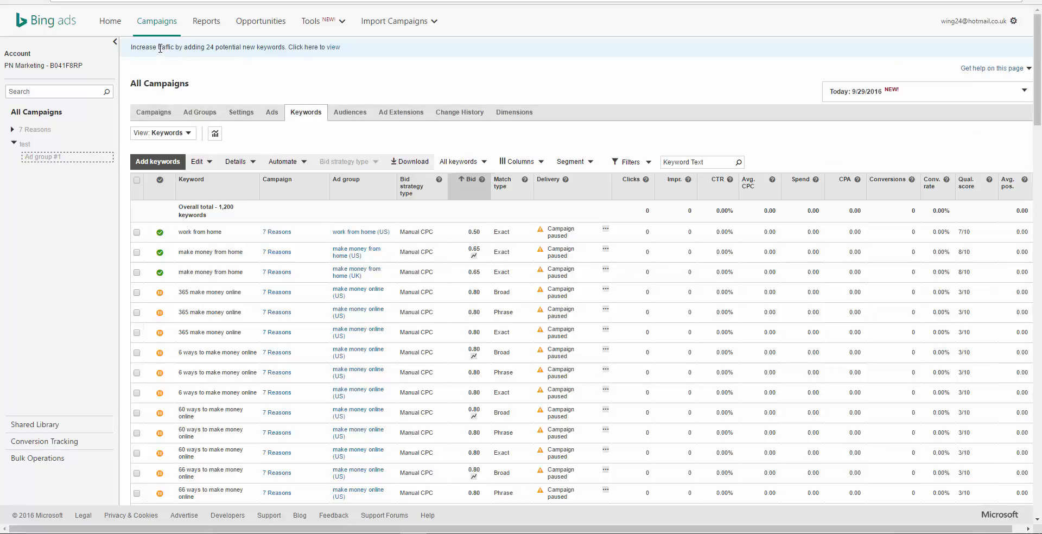
pyautogui.click(156, 133)
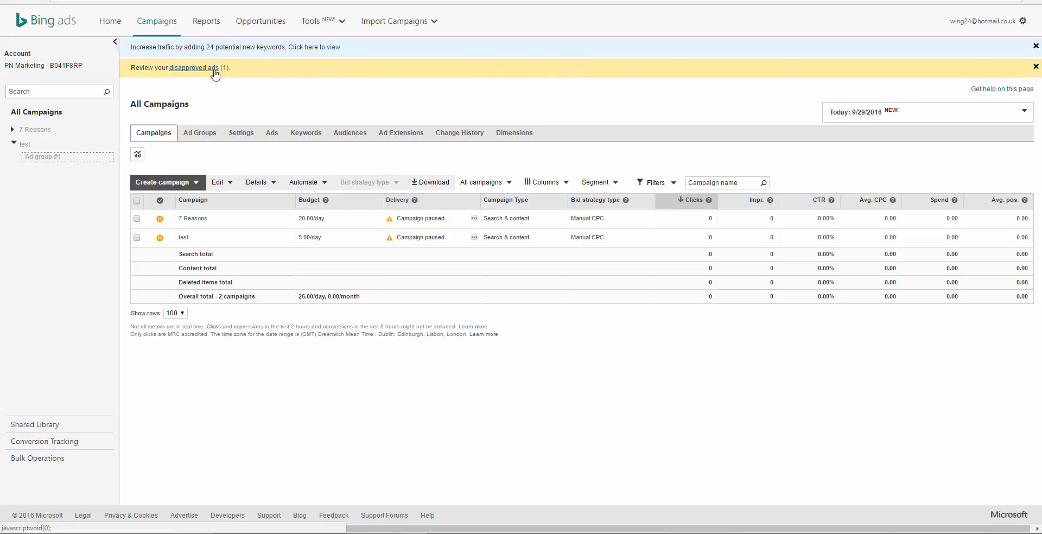
pyautogui.click(1036, 67)
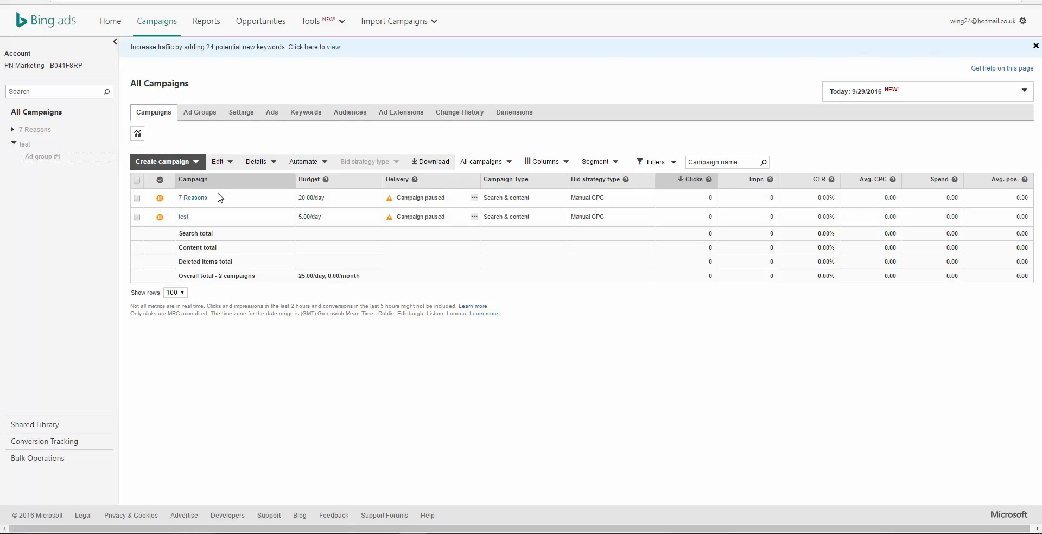
# Step: Open the test campaign's ads and choose Paused as the status of the "10 Ways to Burn Belly Fat" ad
pyautogui.click(184, 217)
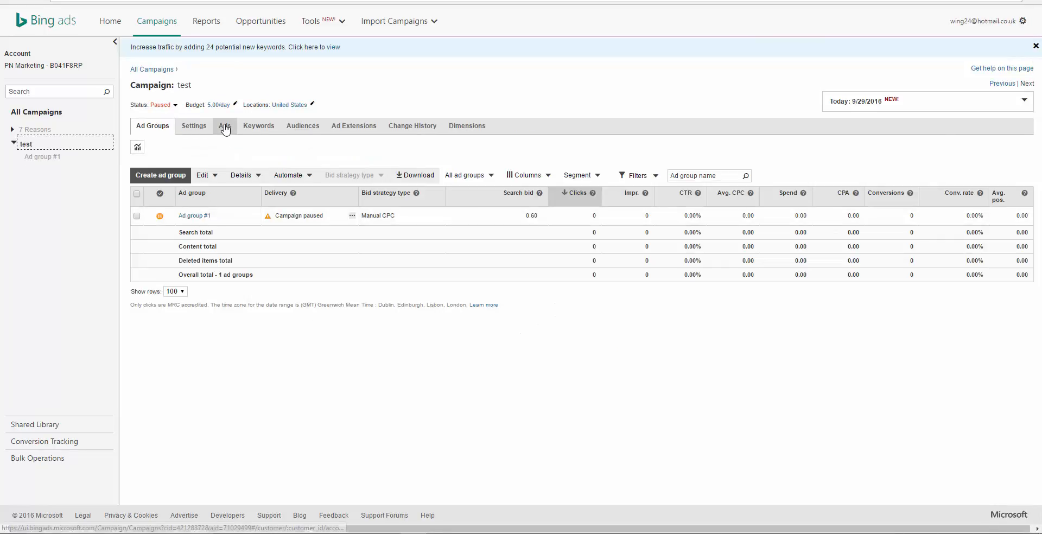
pyautogui.click(226, 129)
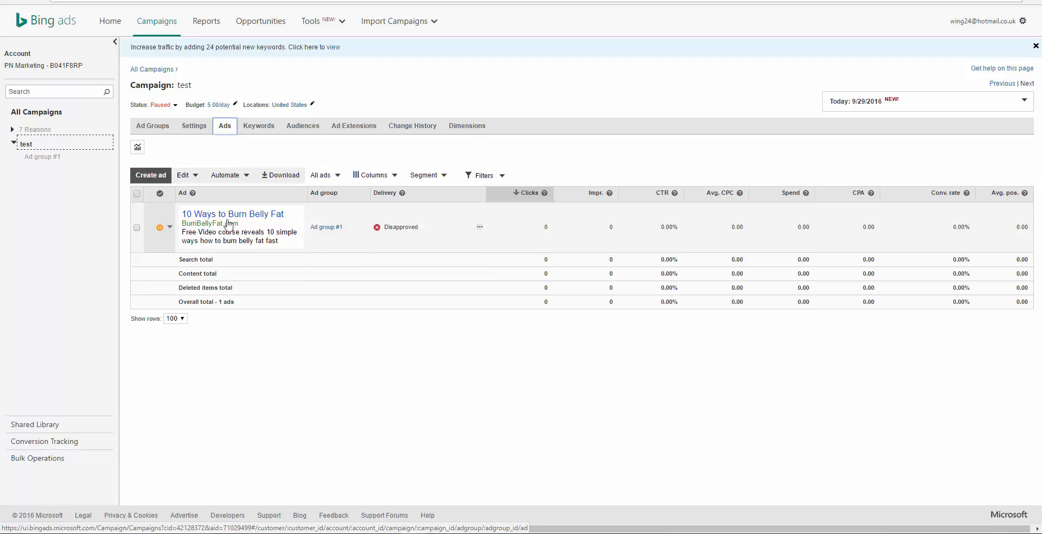
pyautogui.click(170, 230)
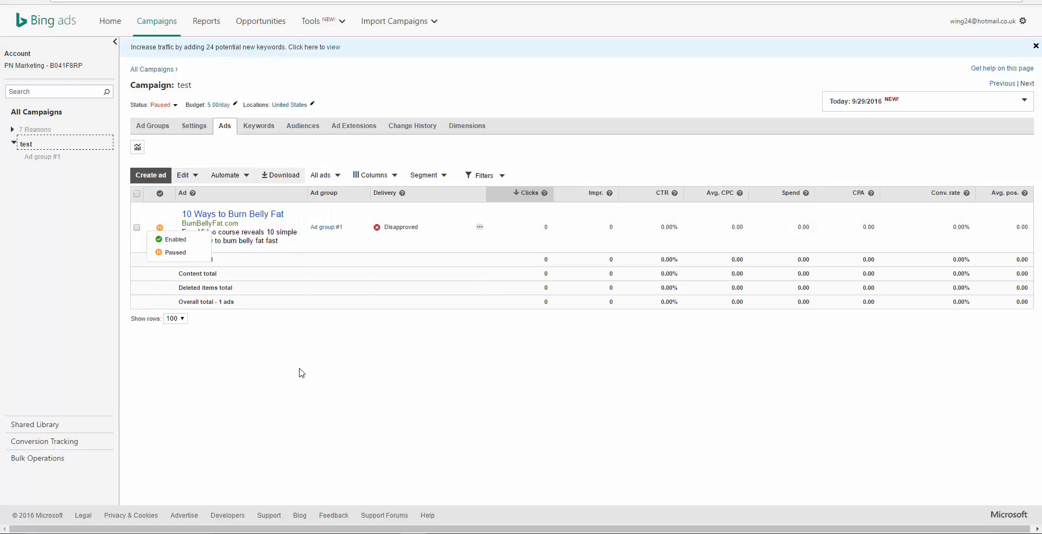
pyautogui.click(176, 253)
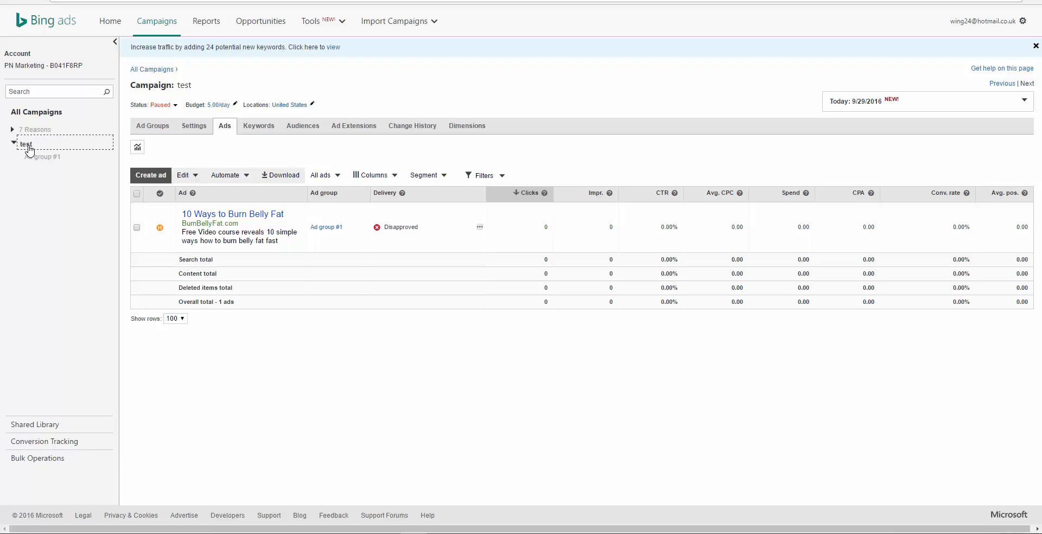
# Step: Look through the test campaign's keywords and their match types
pyautogui.click(259, 129)
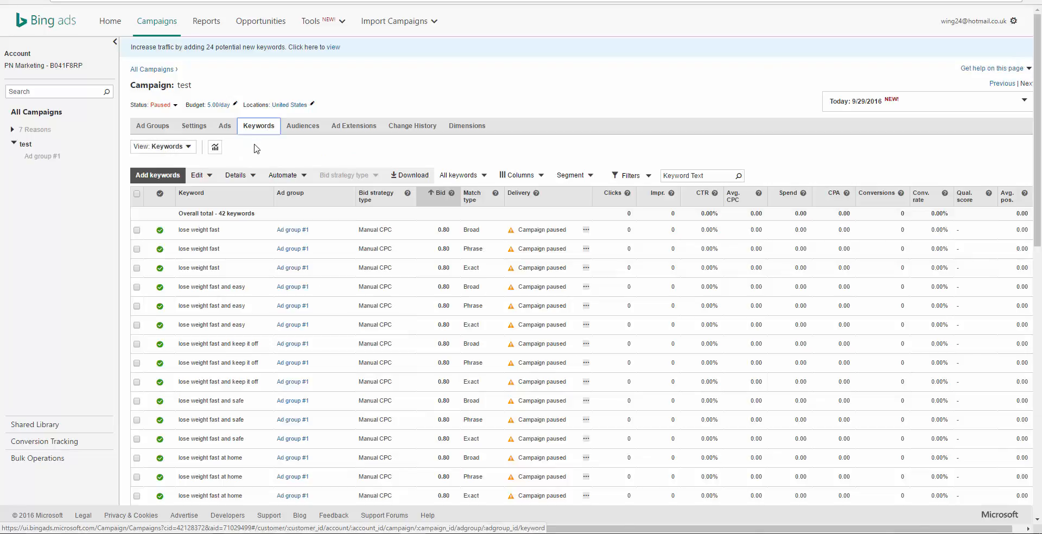
pyautogui.scroll(-5, 333, 297)
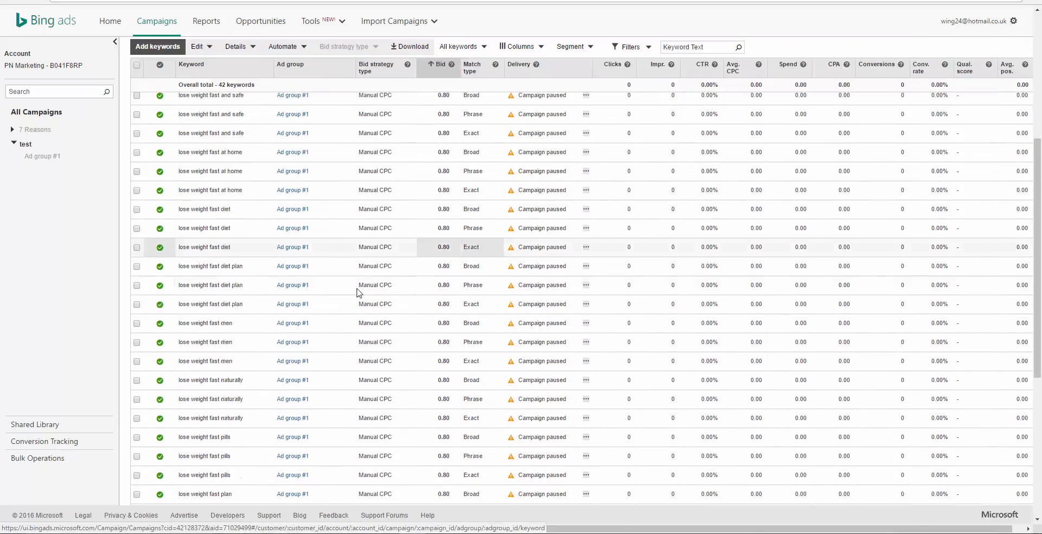
pyautogui.scroll(5, 359, 304)
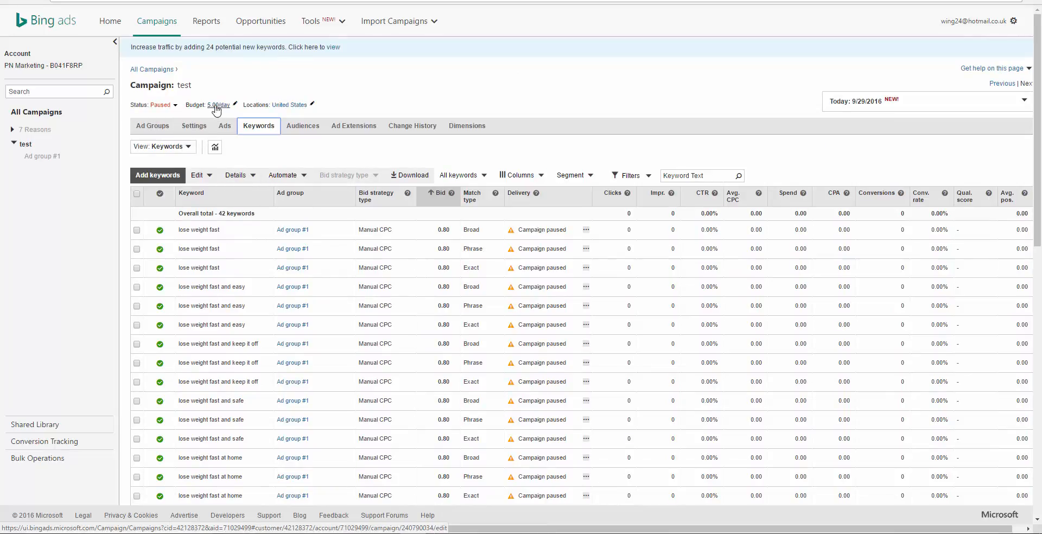
# Step: Reopen the test campaign from the list of all campaigns and set Ad group #1's search bid to 0.80
pyautogui.click(150, 71)
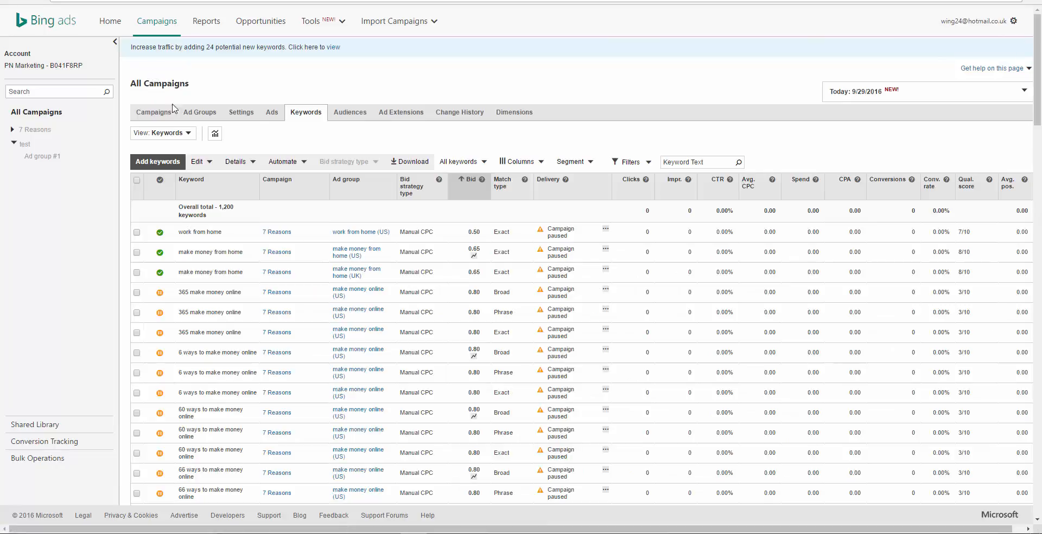
pyautogui.click(154, 112)
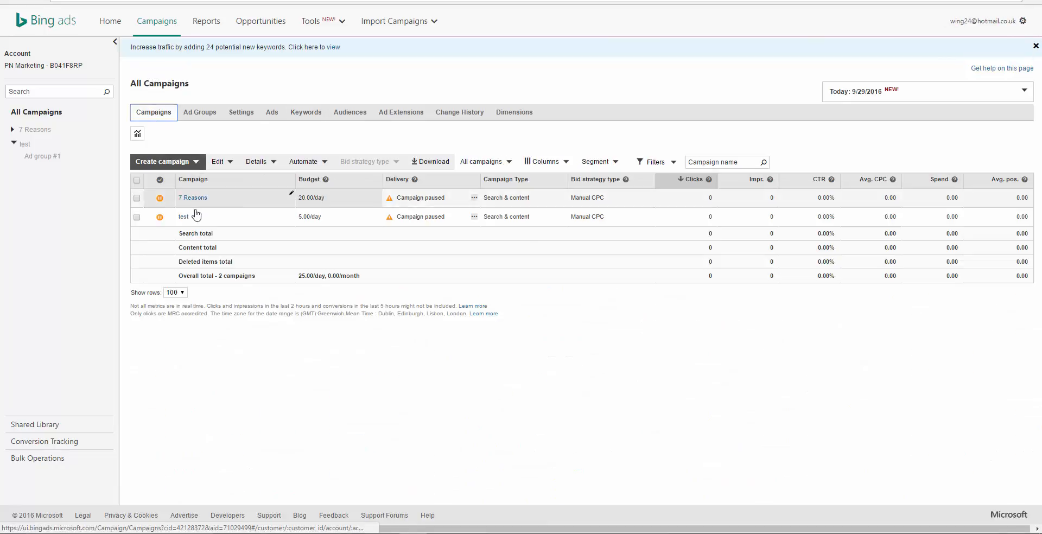
pyautogui.click(185, 217)
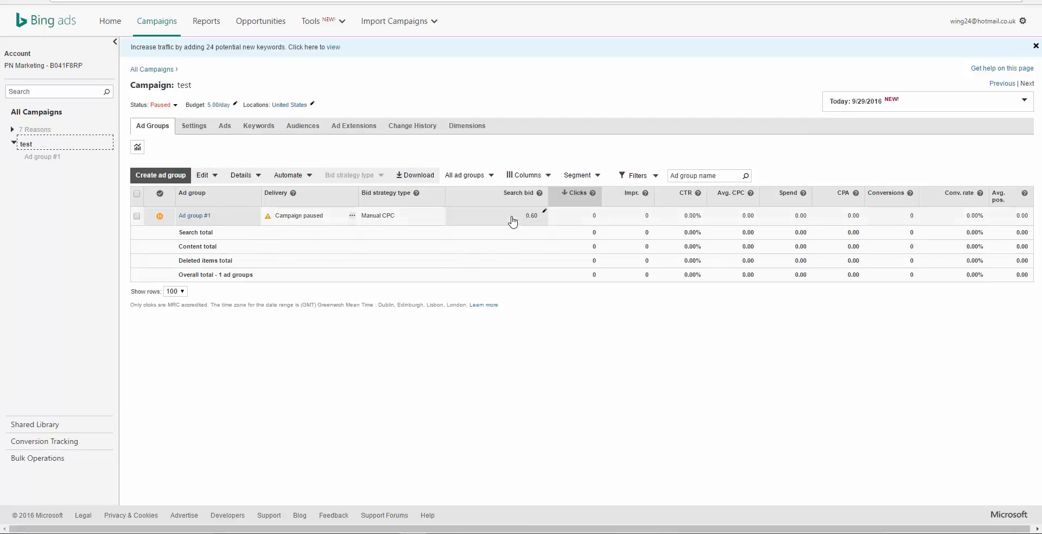
pyautogui.click(544, 214)
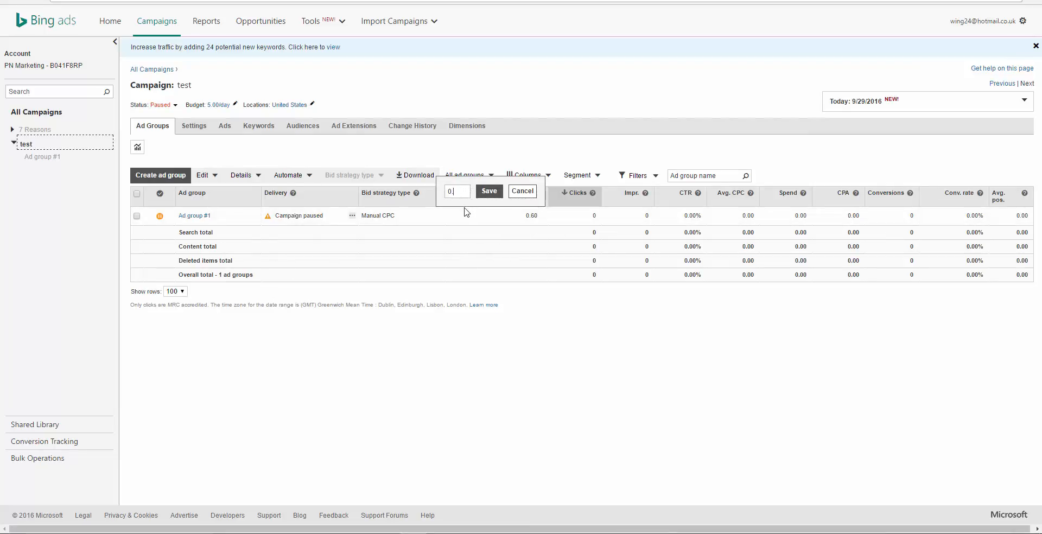
pyautogui.write('80')
pyautogui.click(489, 192)
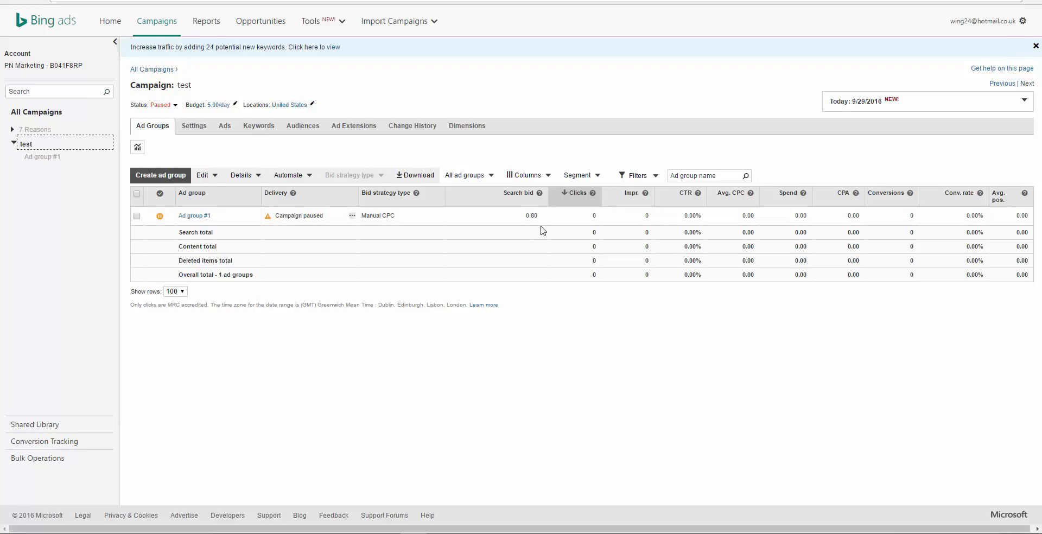
# Step: Review the individual bids across the whole keyword list of the test campaign
pyautogui.click(257, 128)
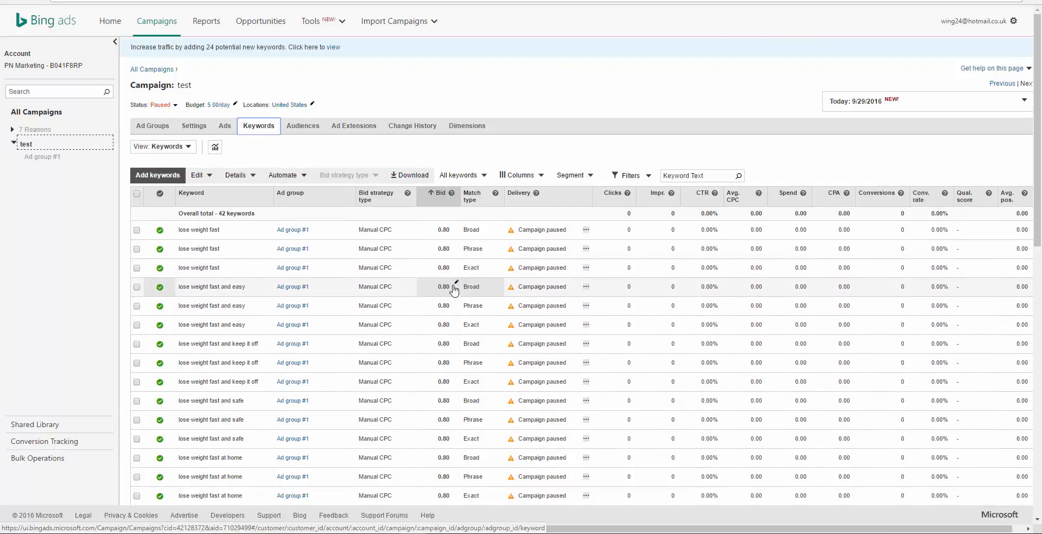
pyautogui.scroll(-10, 455, 290)
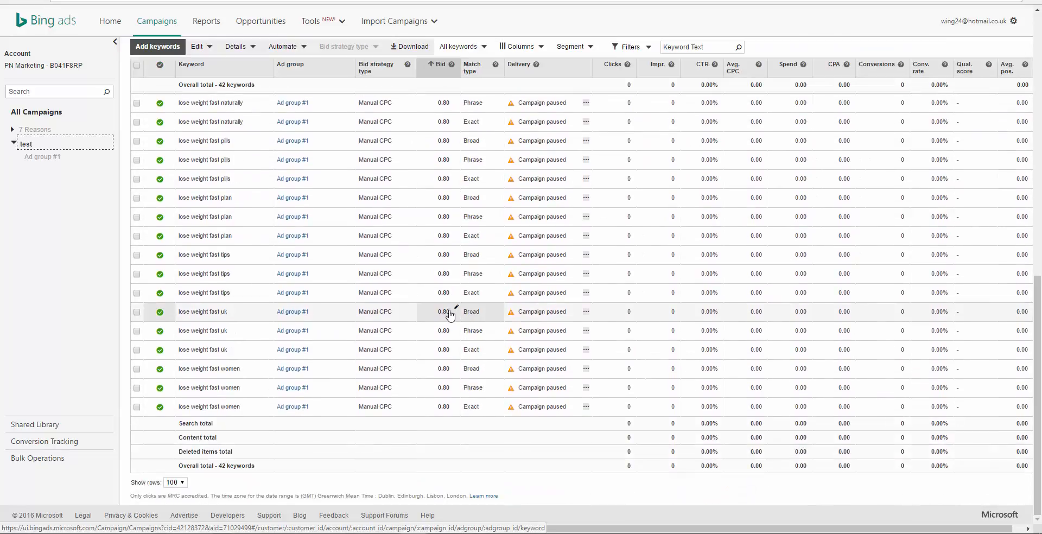
pyautogui.scroll(6, 455, 373)
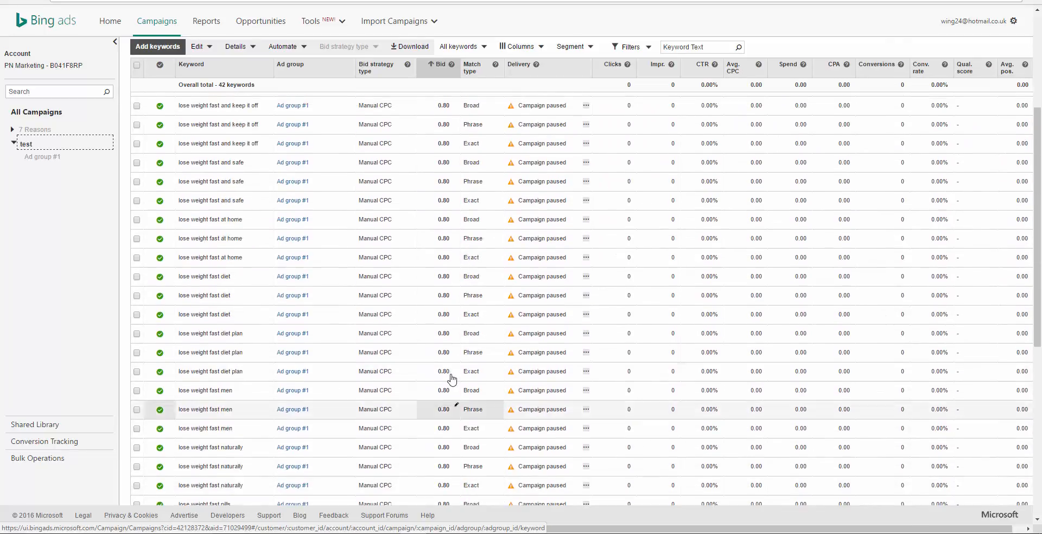
pyautogui.scroll(4, 452, 378)
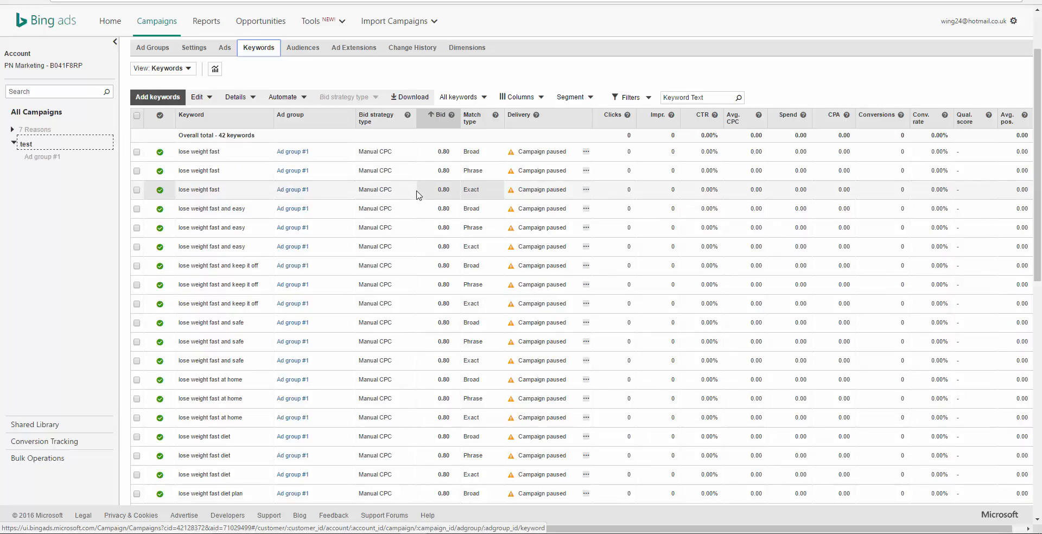
pyautogui.scroll(-10, 417, 196)
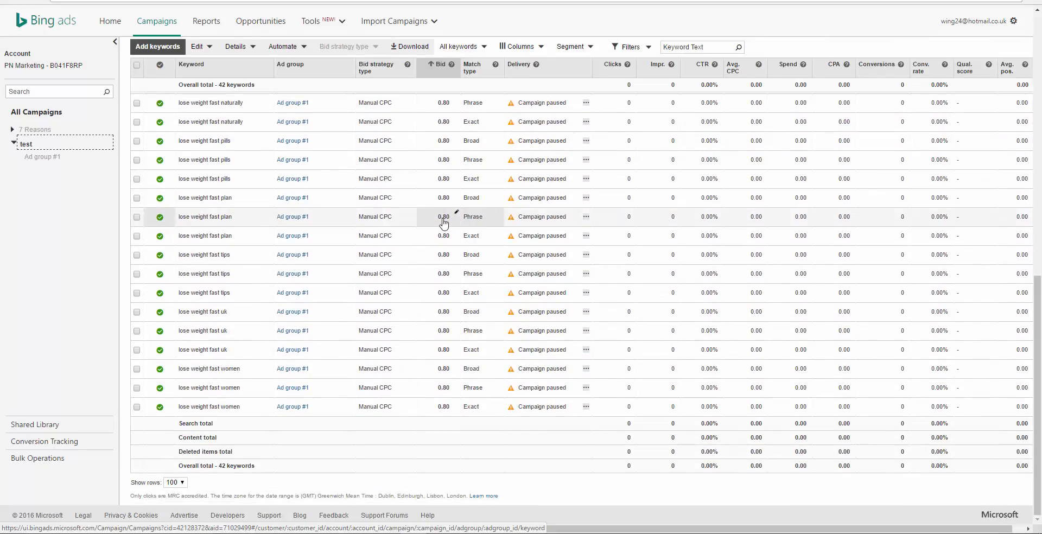
pyautogui.moveTo(1041, 348); pyautogui.dragTo(1040, 90)
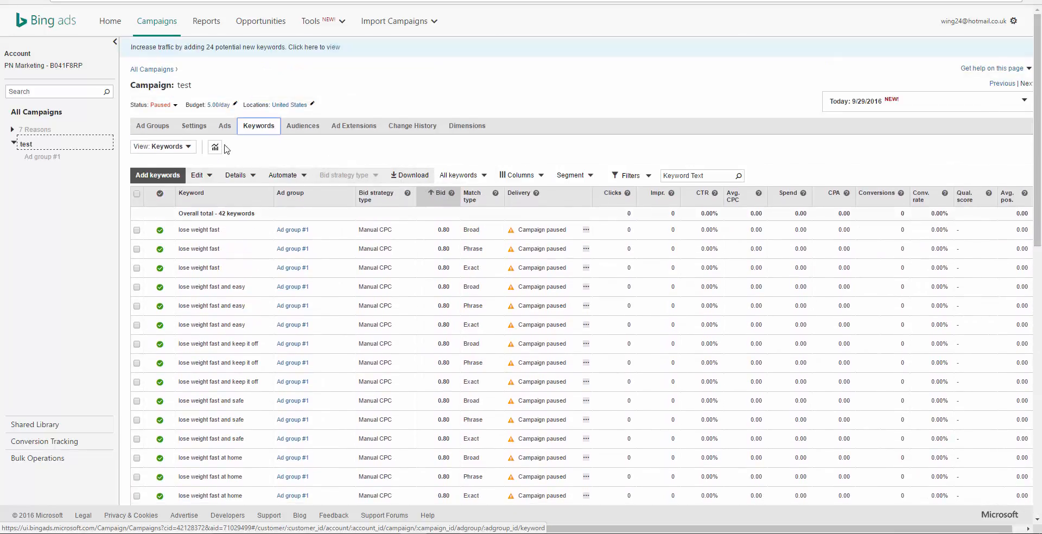
# Step: Open the test campaign's "10 Ways to Burn Belly Fat" ad for editing and check its final landing page URL
pyautogui.click(224, 126)
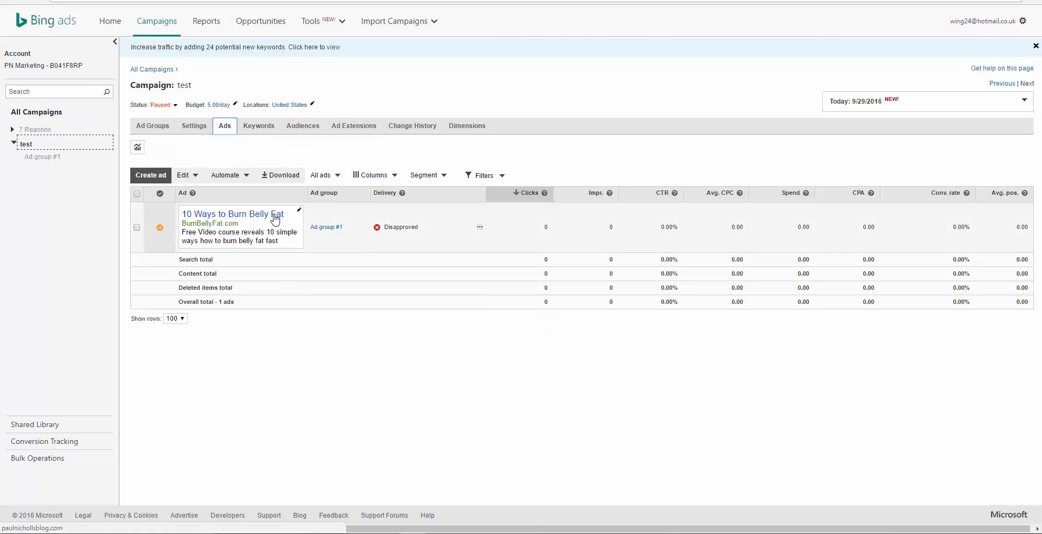
pyautogui.click(243, 237)
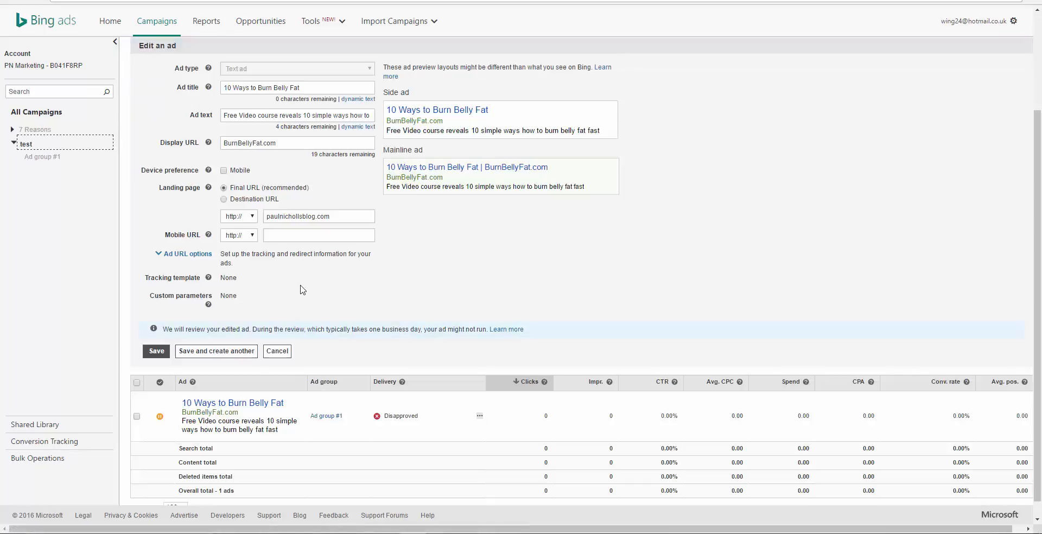
pyautogui.moveTo(332, 217); pyautogui.dragTo(265, 217)
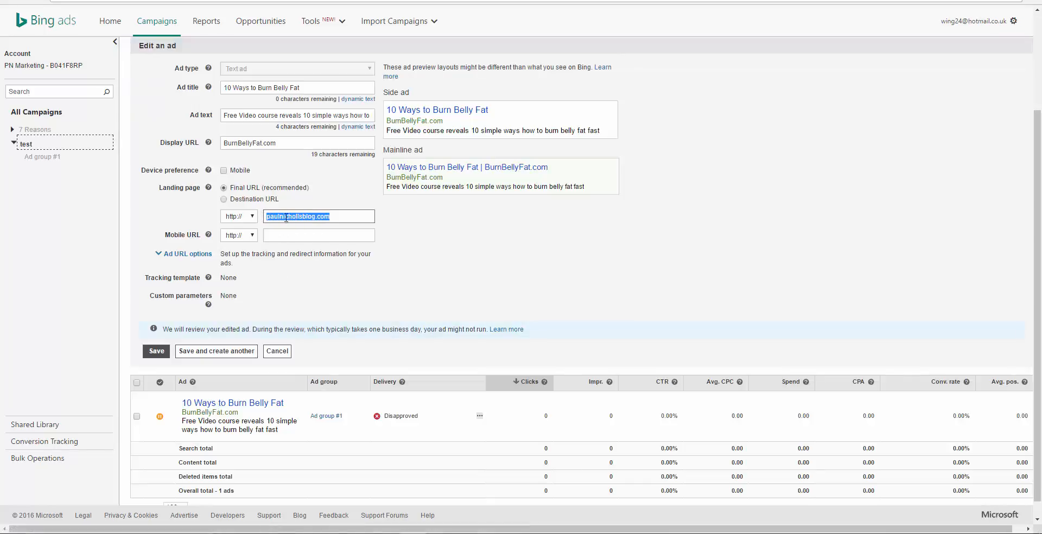
pyautogui.click(331, 216)
pyautogui.moveTo(430, 249); pyautogui.dragTo(427, 246)
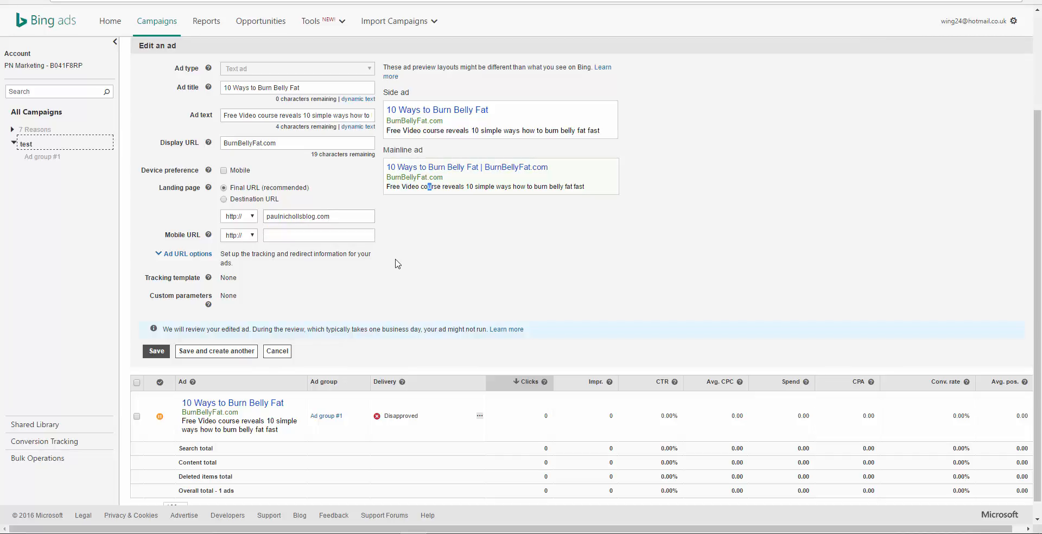
pyautogui.moveTo(336, 216); pyautogui.dragTo(266, 216)
pyautogui.click(331, 216)
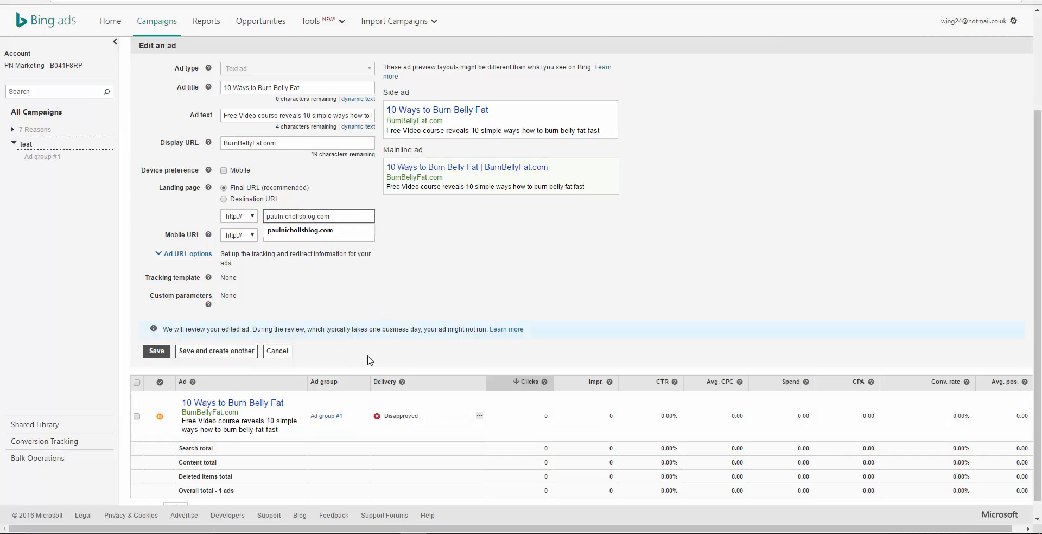
pyautogui.click(421, 255)
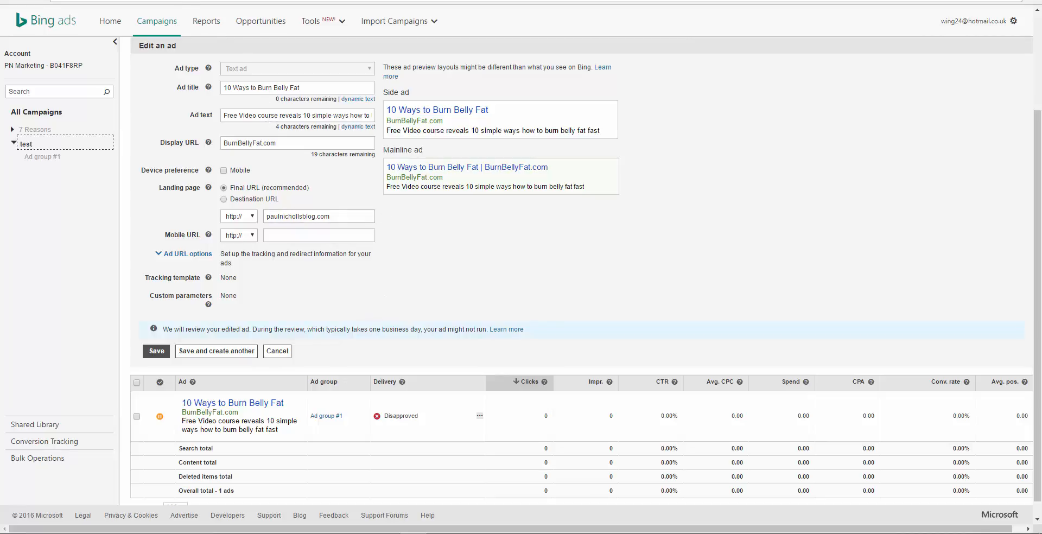
# Step: Switch to Übersuggest to revisit the "lose weight fast" search phrase, and review the match-type lists in the keyword wrapper
pyautogui.click(185, 0)
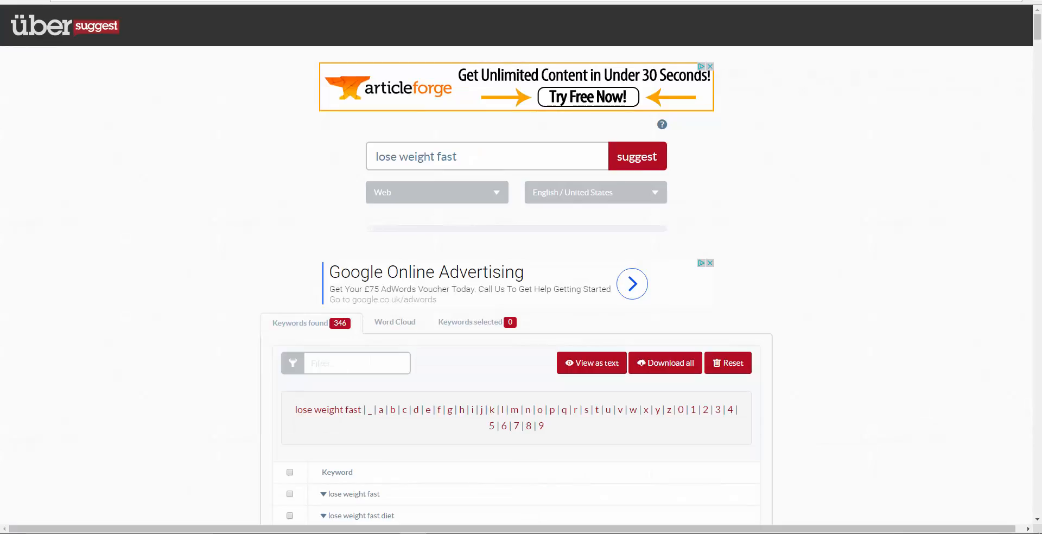
pyautogui.moveTo(477, 161); pyautogui.dragTo(364, 156)
pyautogui.click(469, 158)
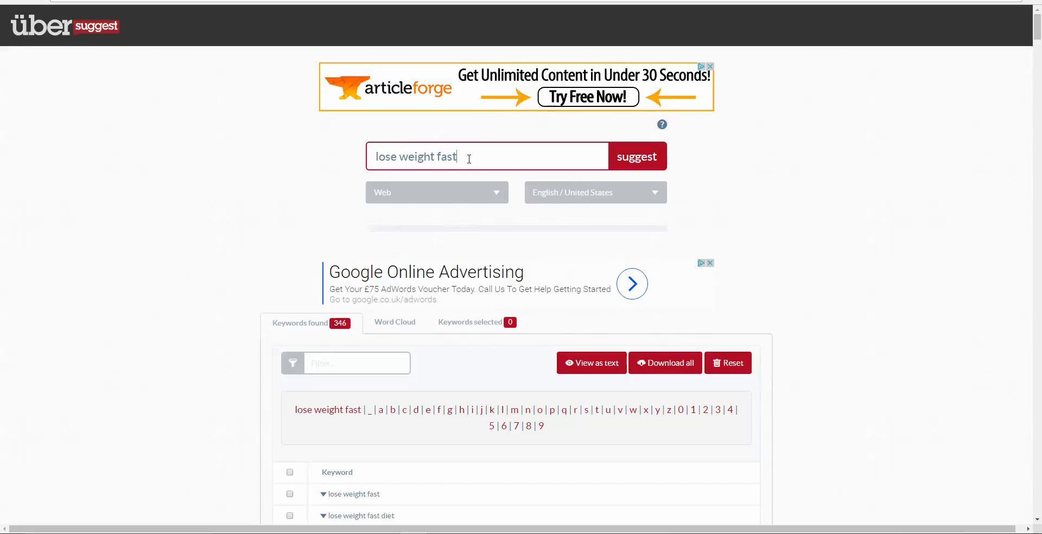
pyautogui.tripleClick(402, 157)
pyautogui.click(475, 157)
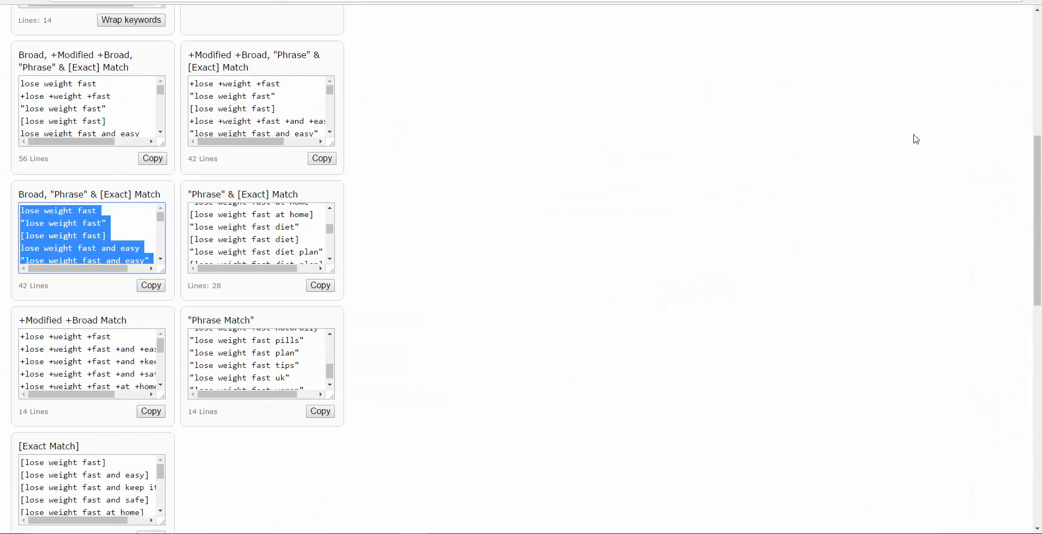
pyautogui.moveTo(1037, 224); pyautogui.dragTo(1026, 272)
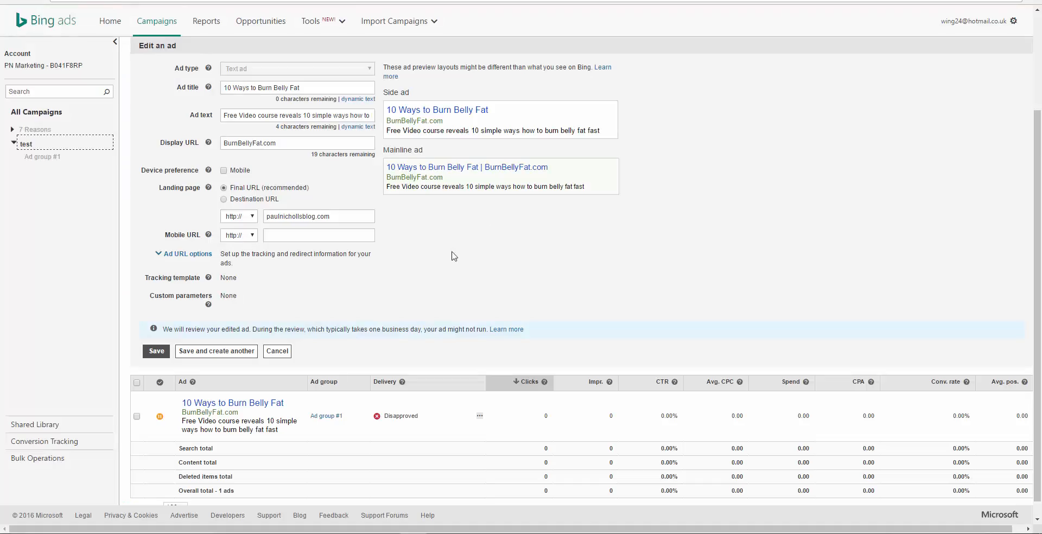
pyautogui.scroll(3, 483, 269)
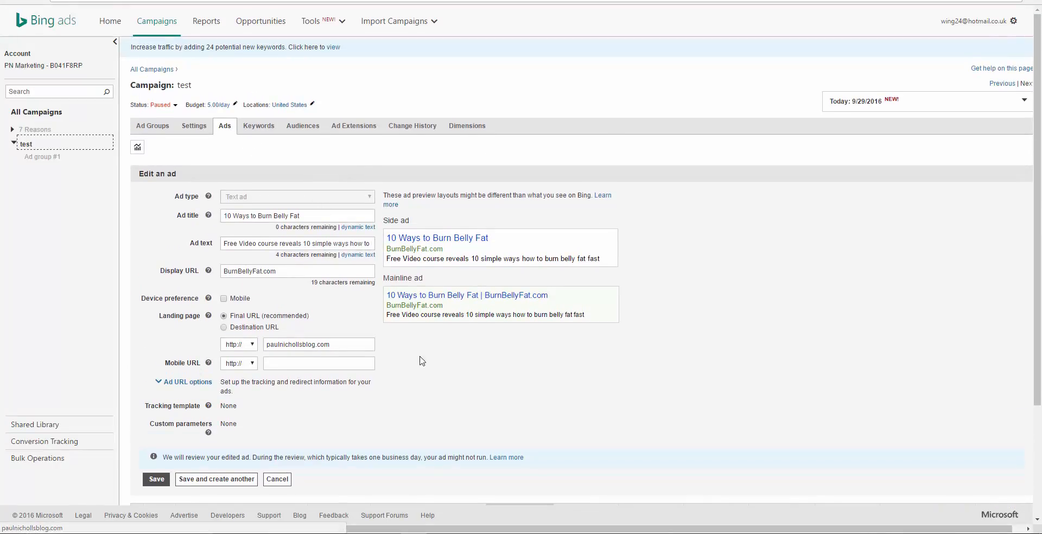
# Step: Return to the test campaign's keywords in Bing Ads and review their match types and bids alongside the campaign's daily budget
pyautogui.click(251, 126)
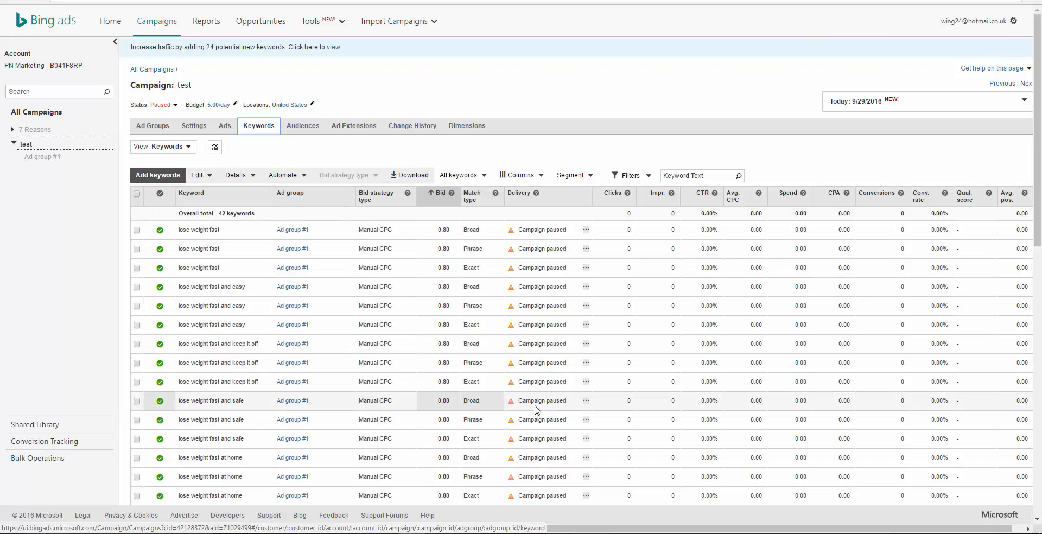
pyautogui.scroll(-1, 440, 319)
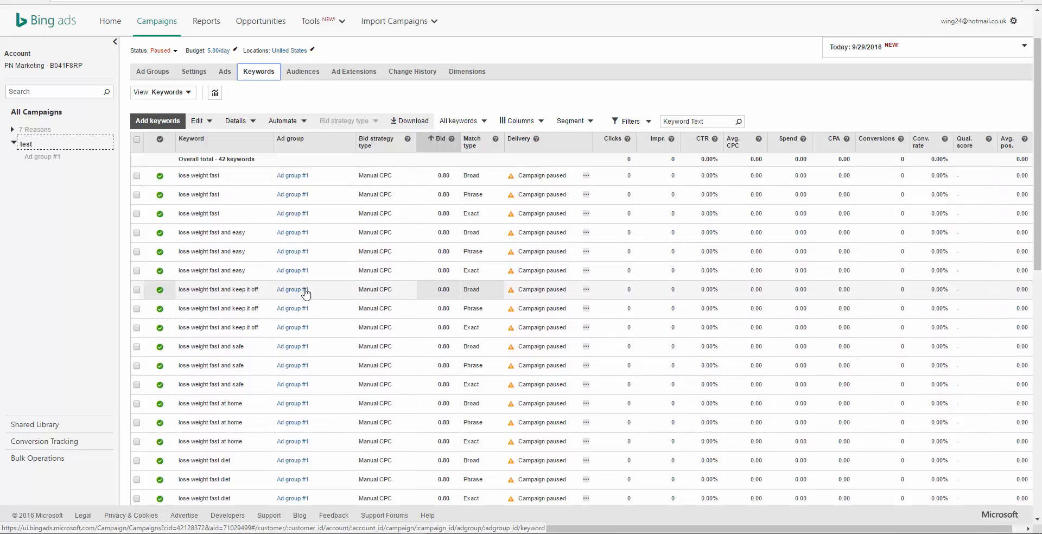
pyautogui.scroll(-3, 320, 303)
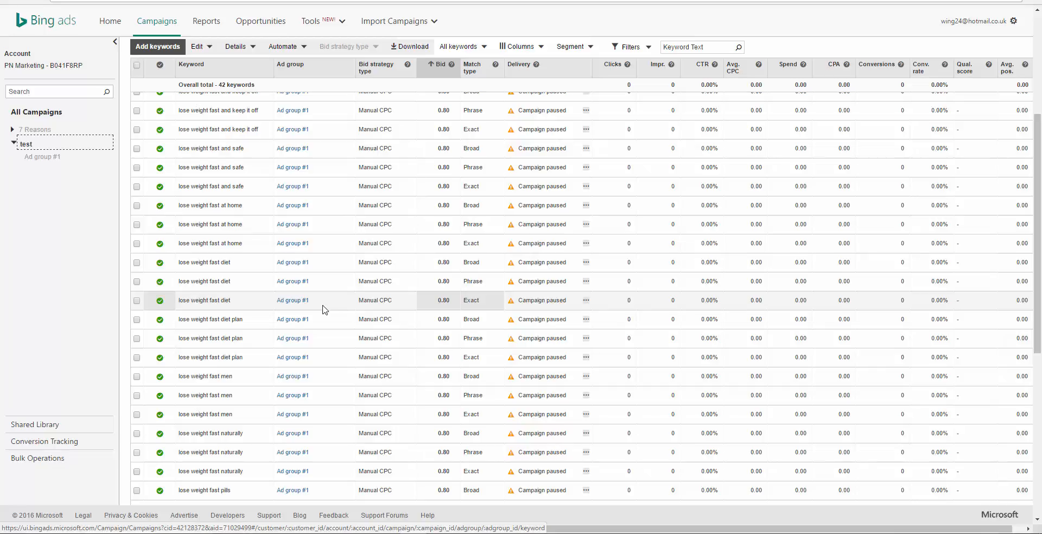
pyautogui.scroll(4, 324, 309)
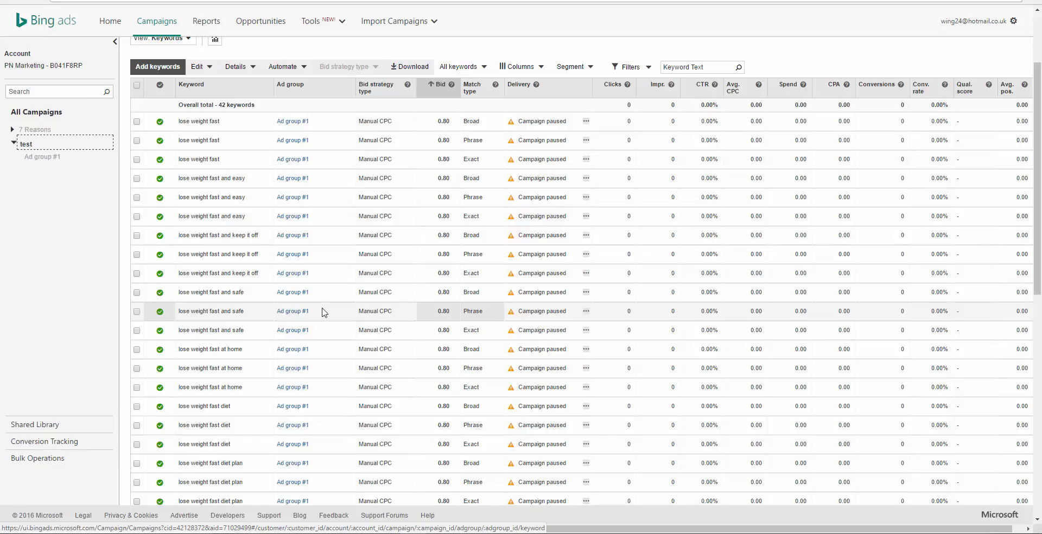
pyautogui.scroll(2, 298, 285)
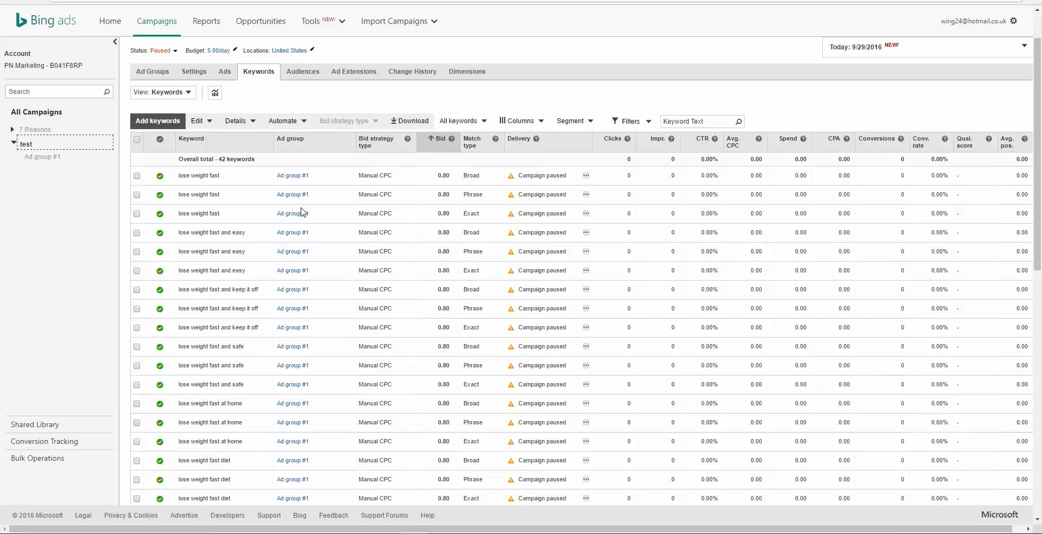
pyautogui.scroll(-3, 256, 303)
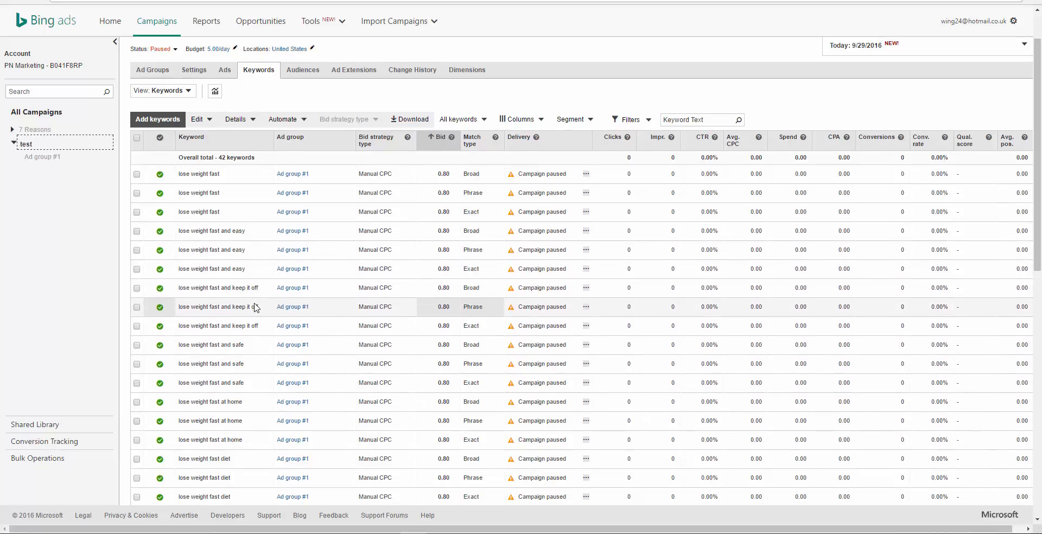
pyautogui.scroll(2, 257, 307)
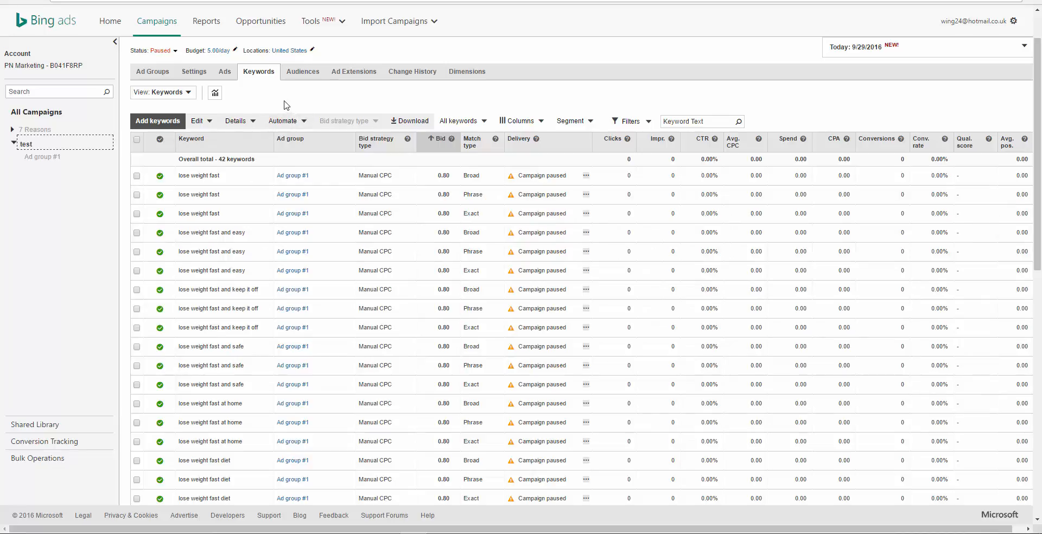
pyautogui.scroll(1, 285, 103)
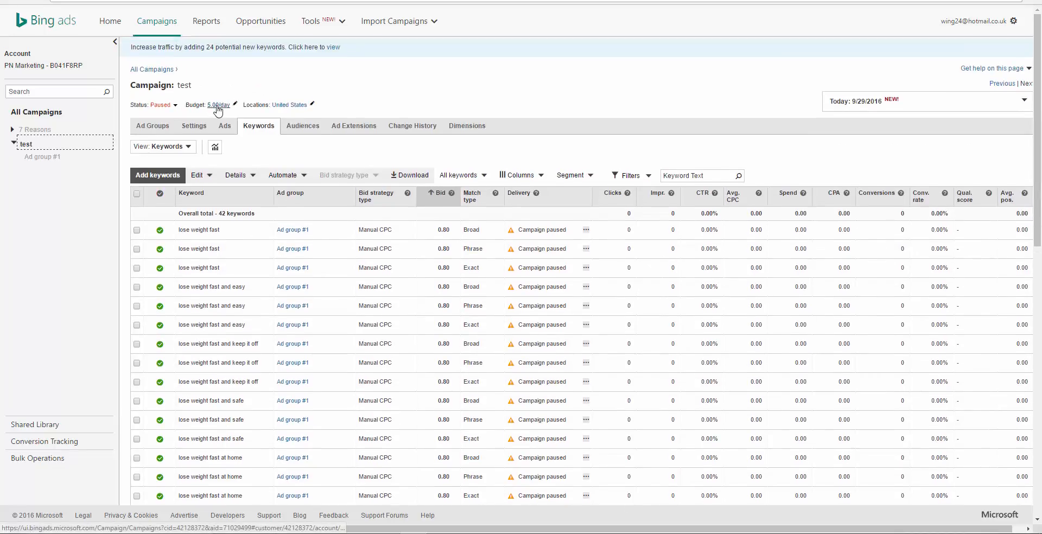
pyautogui.scroll(-1, 416, 212)
pyautogui.scroll(-3, 416, 212)
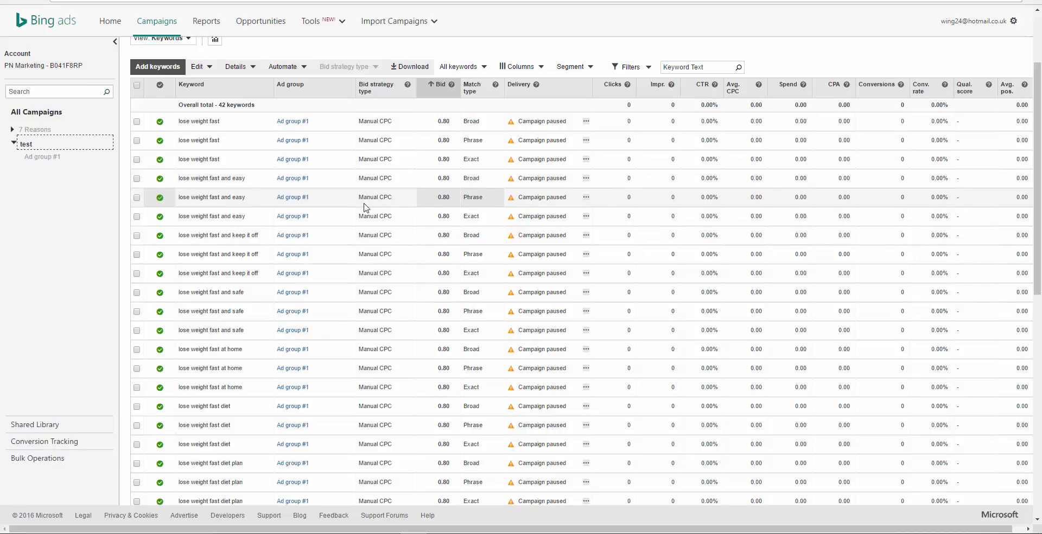
pyautogui.scroll(2, 334, 213)
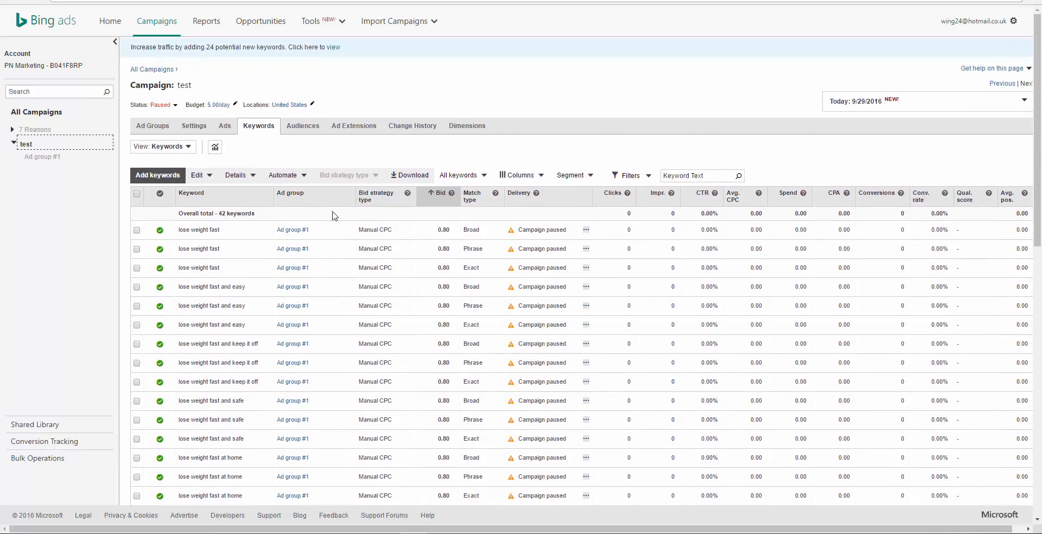